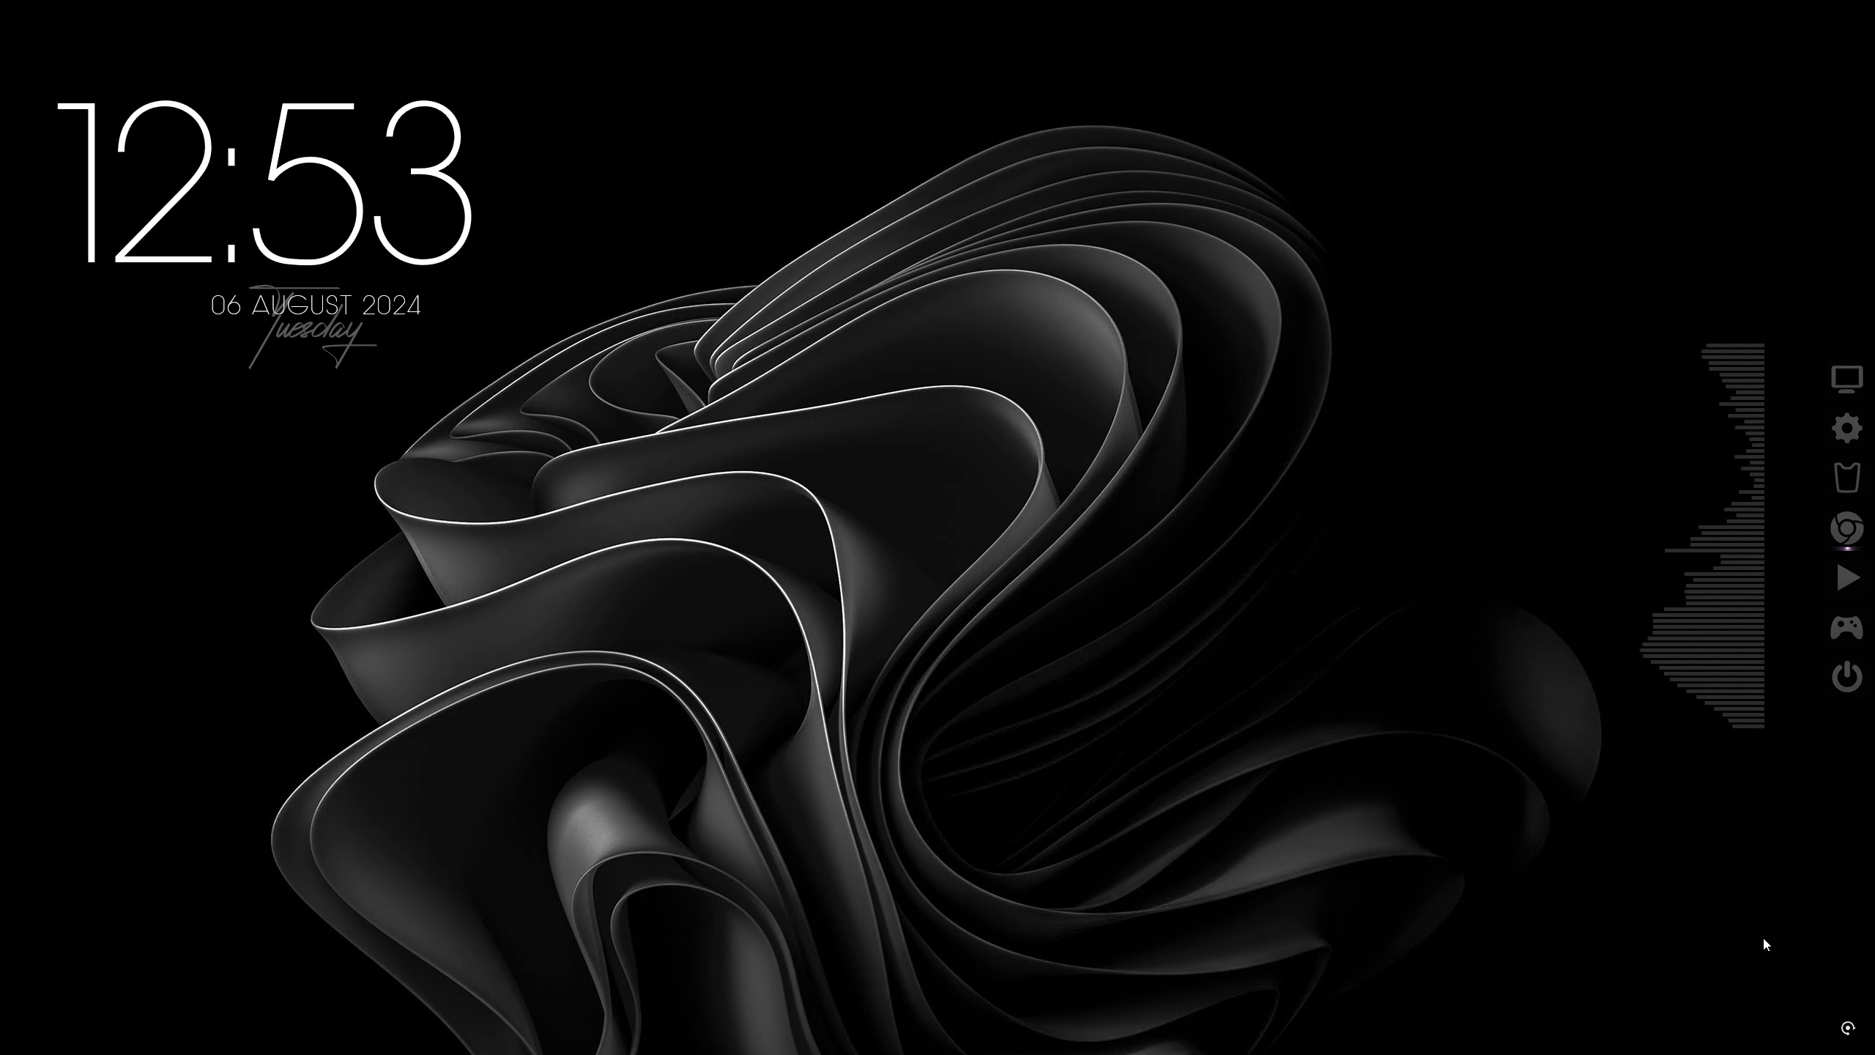
Switch to Chrome and download the Rainmeter 4.5.18 release from rainmeter.net.
mouse_move(1860, 1052)
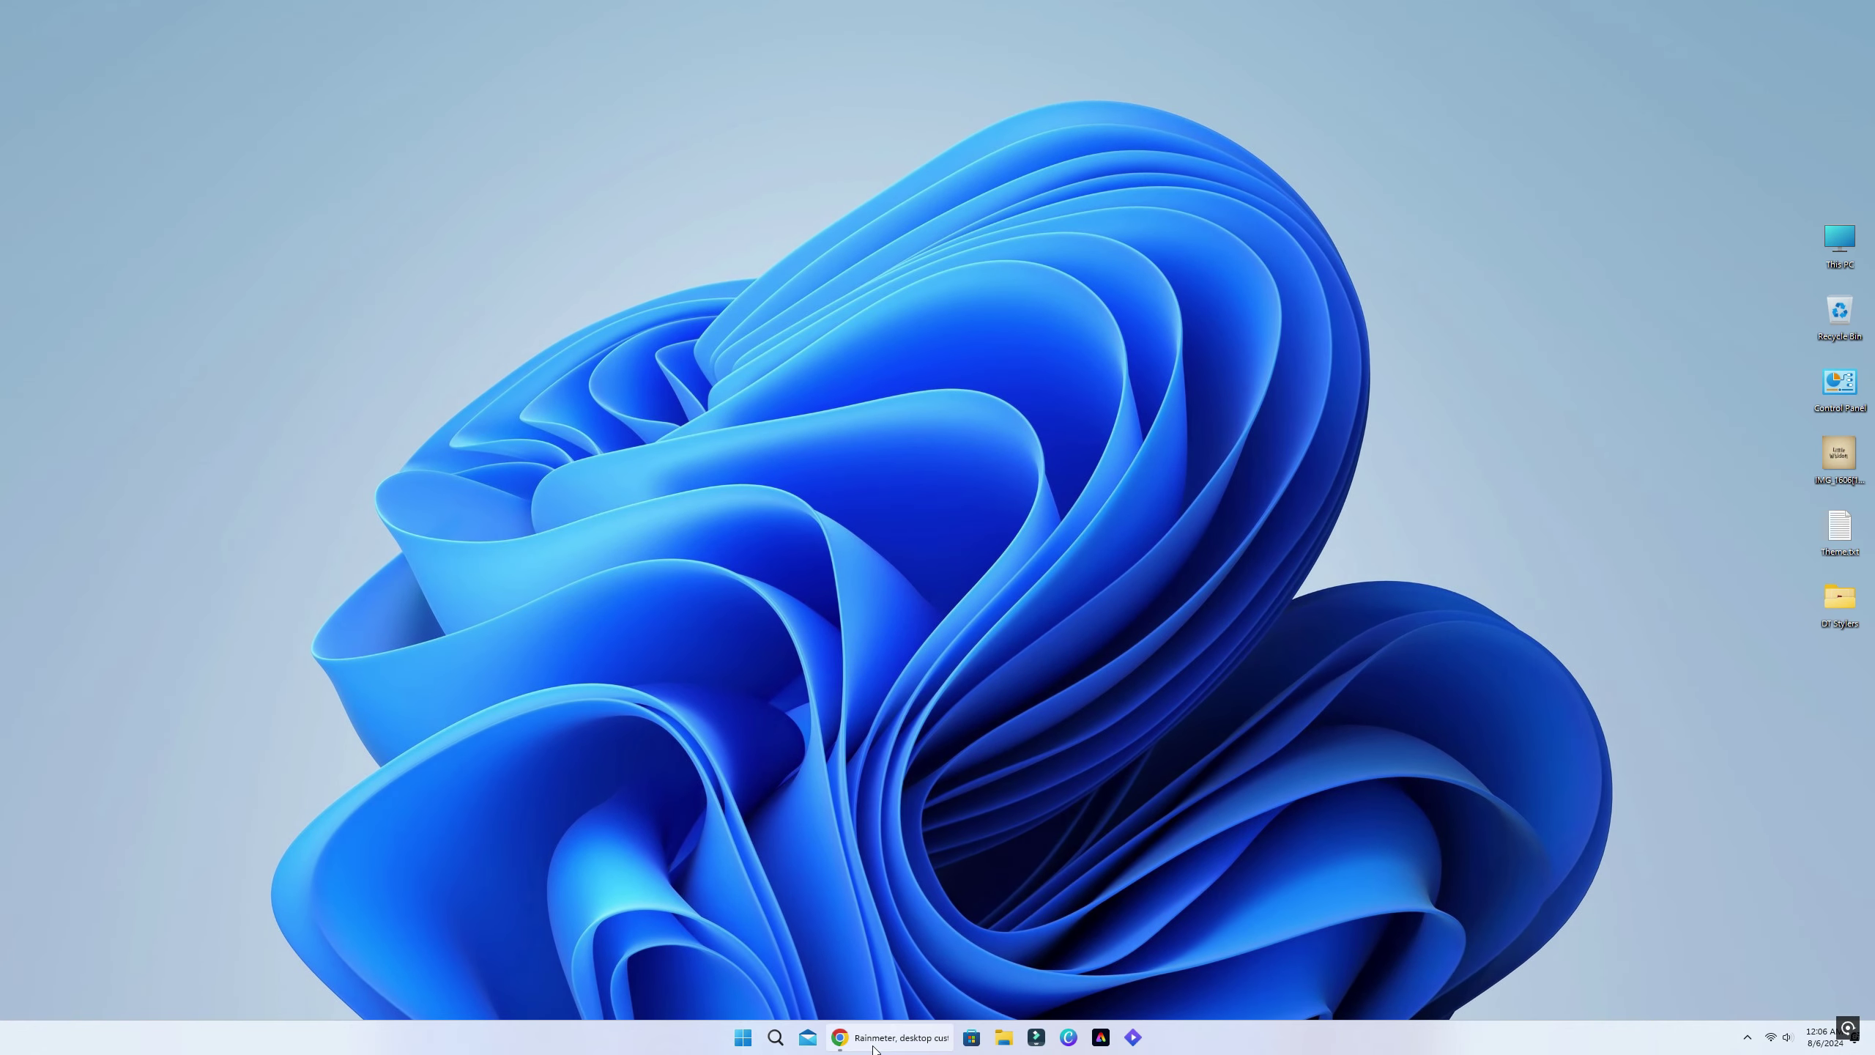
click(873, 1049)
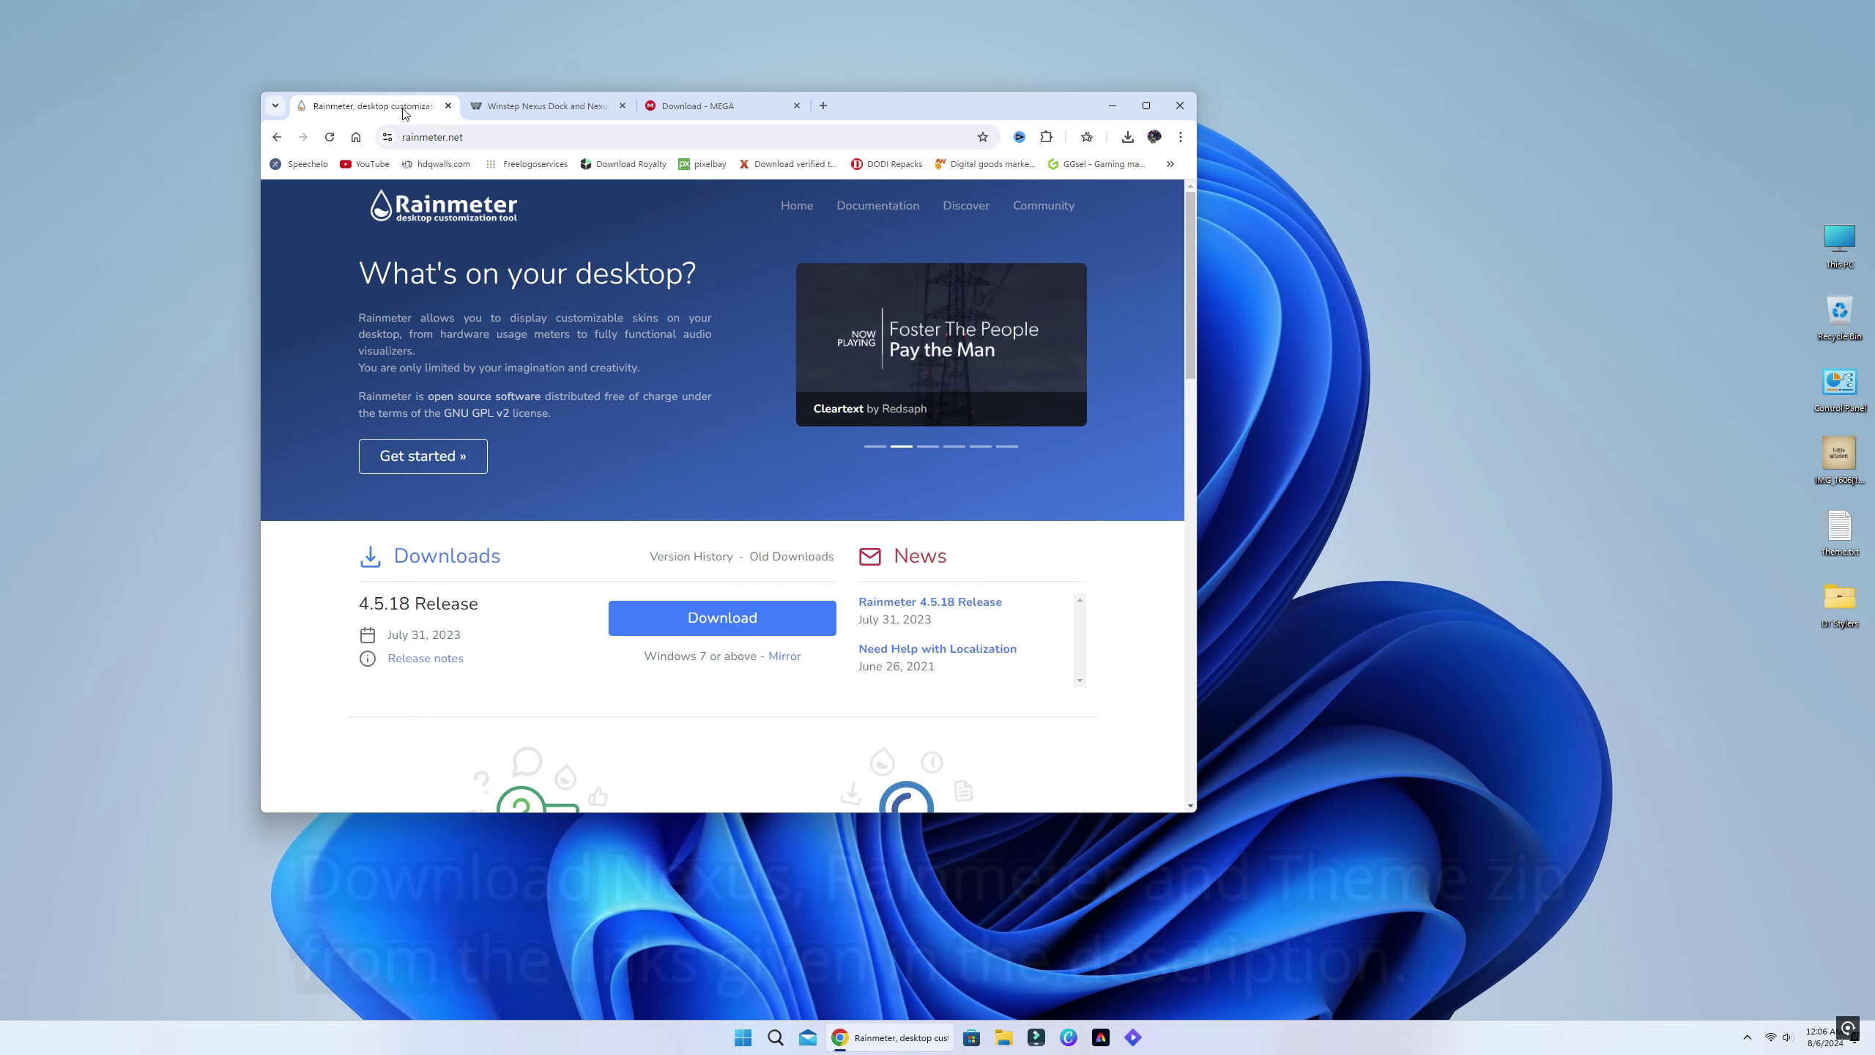
click(632, 619)
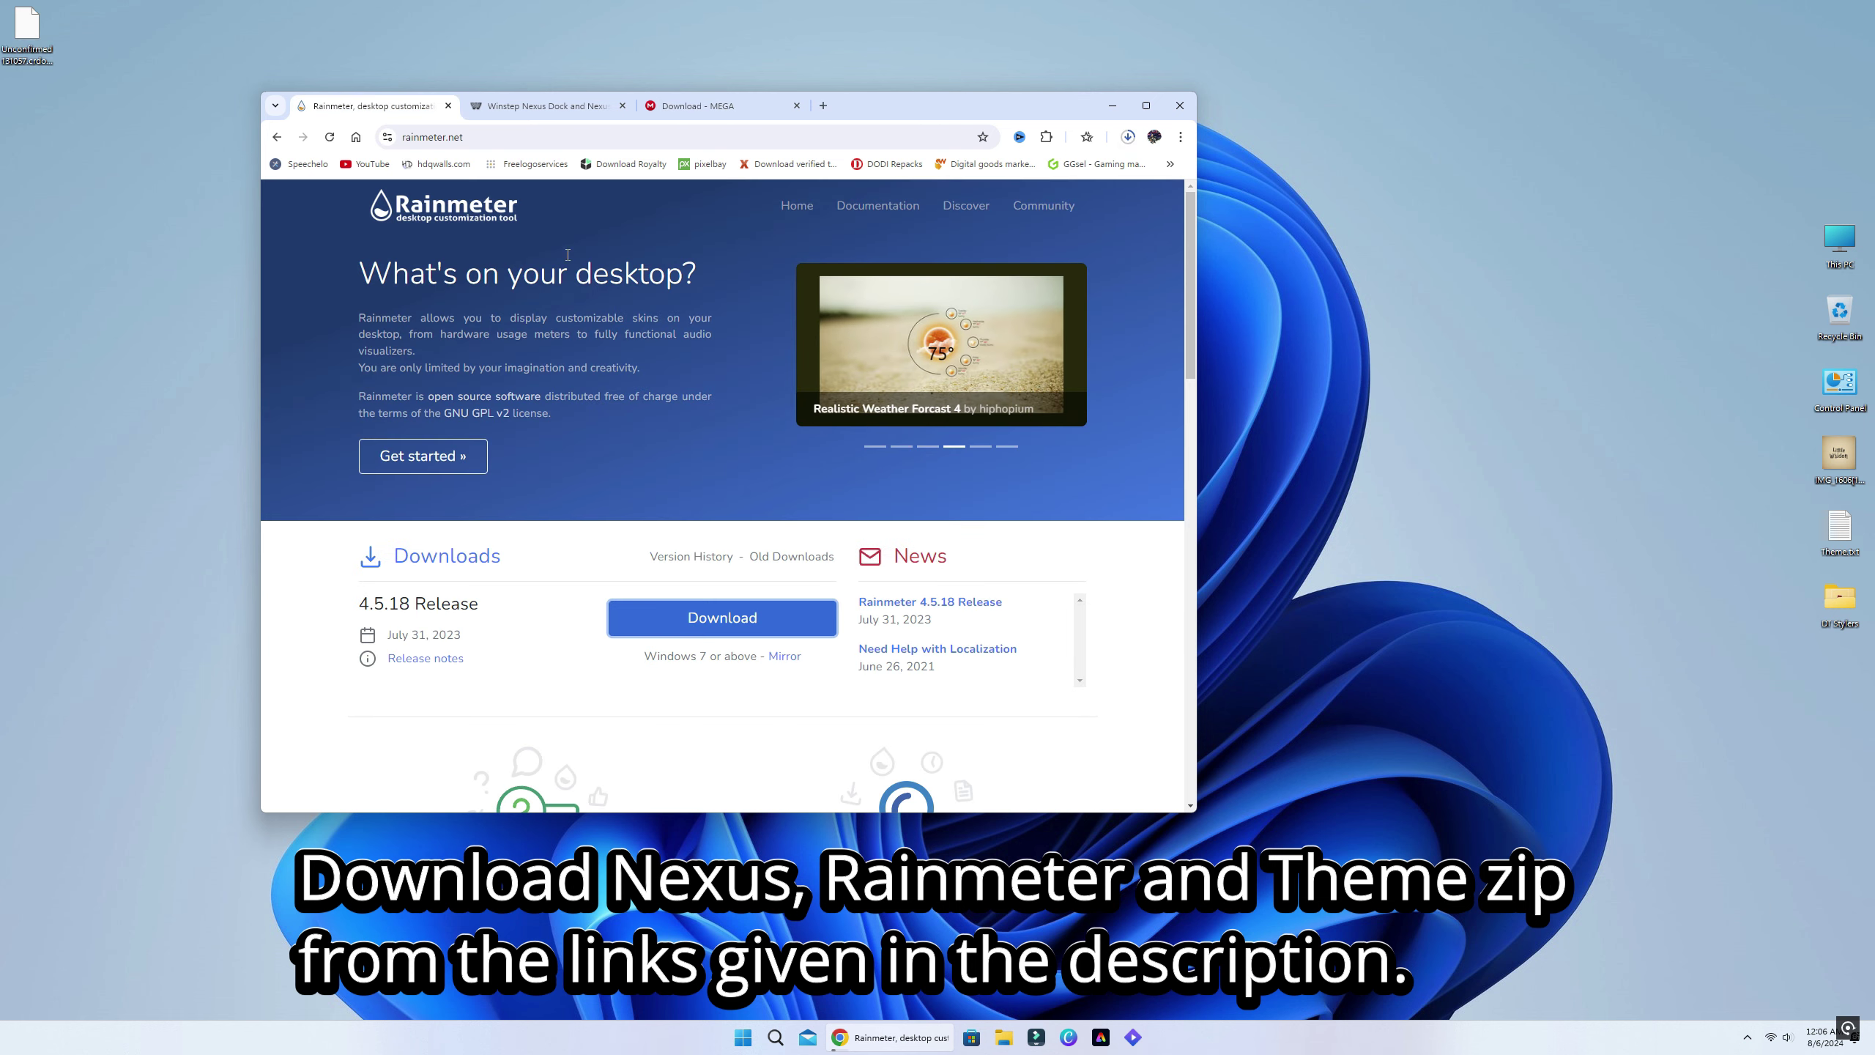
Download the free Winstep Nexus dock from the Winstep website.
click(542, 104)
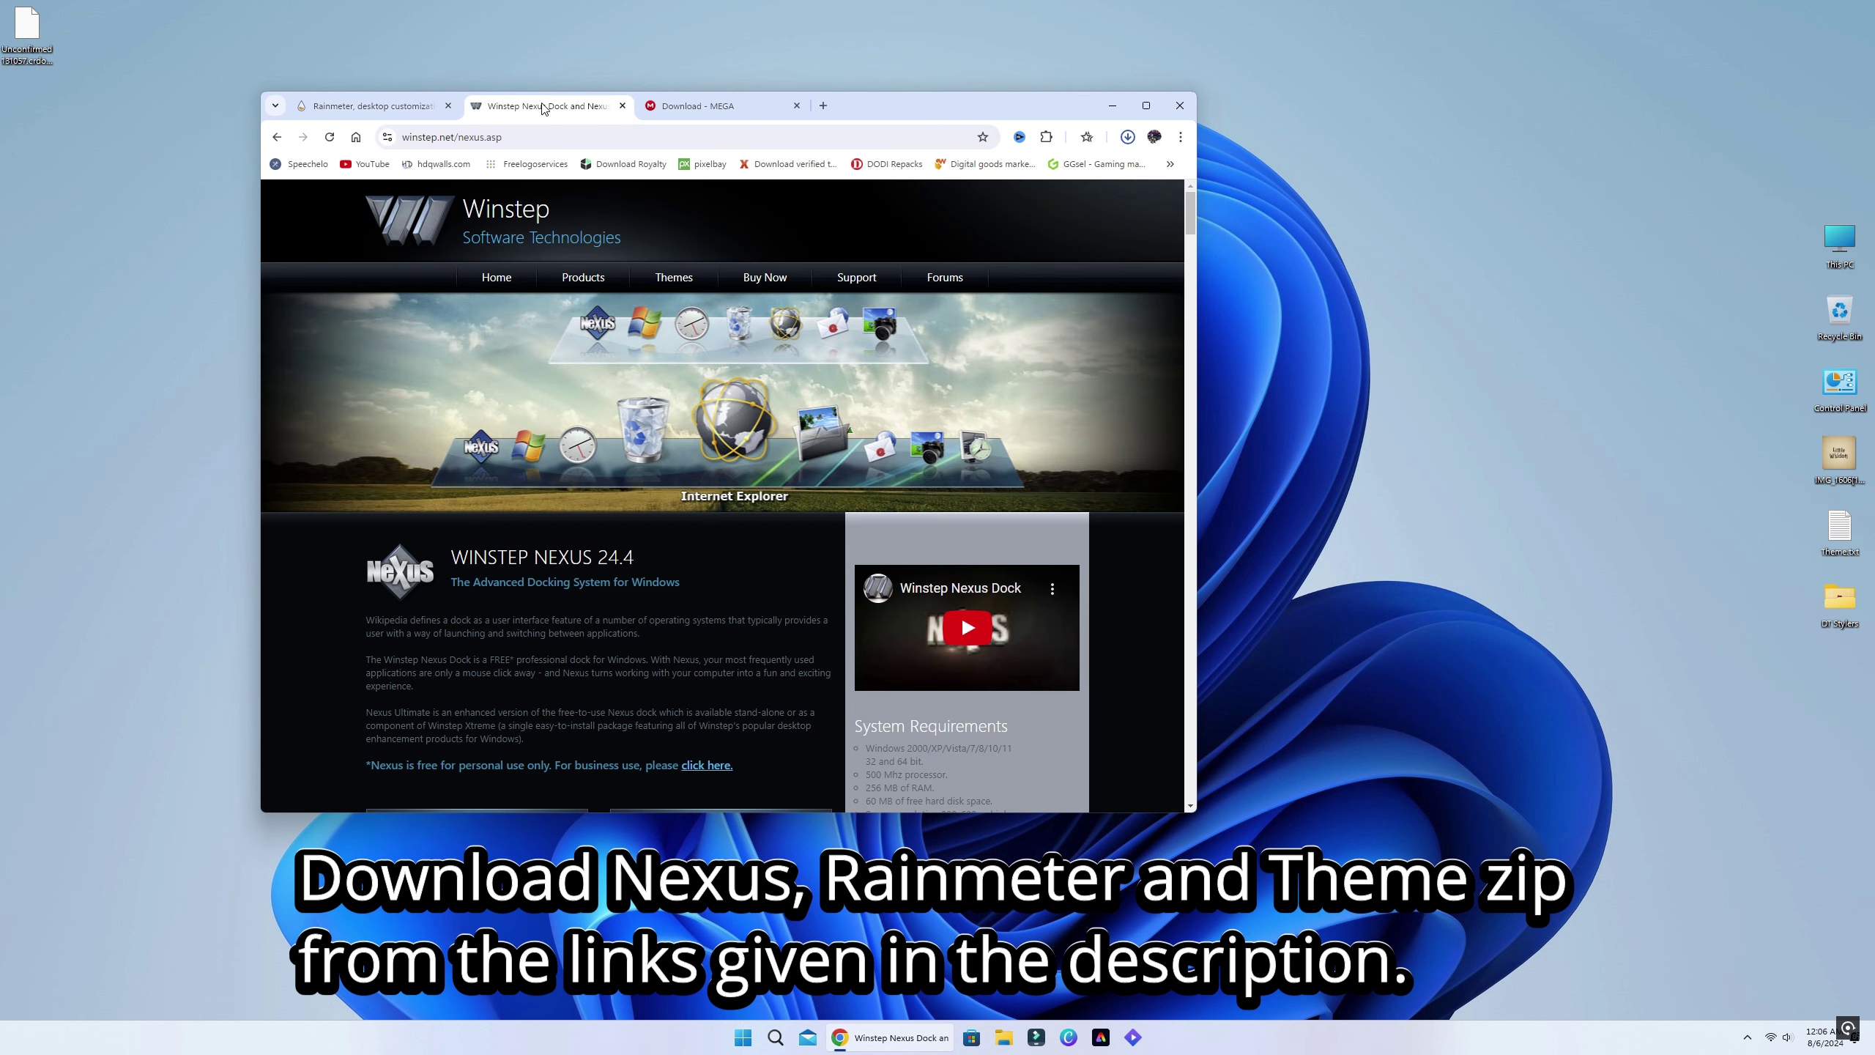
scroll(622, 616, down, 1)
scroll(622, 616, down, 2)
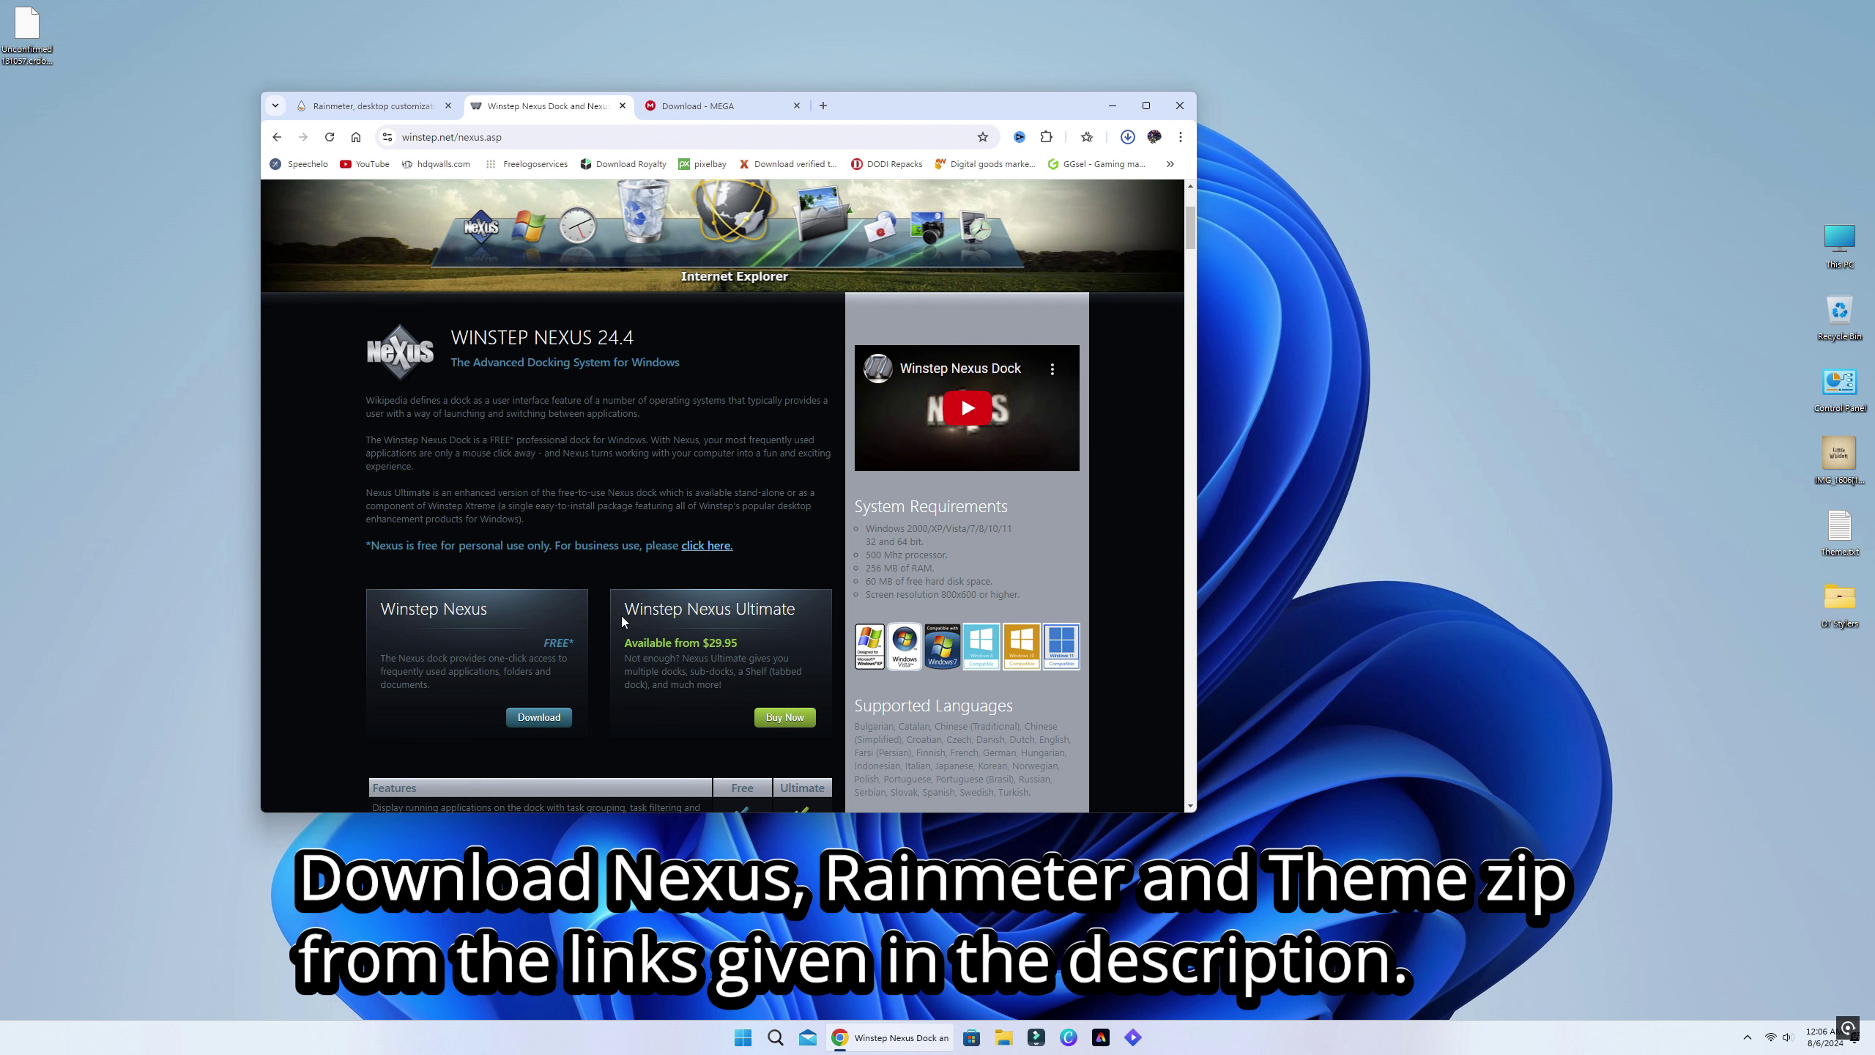
click(537, 718)
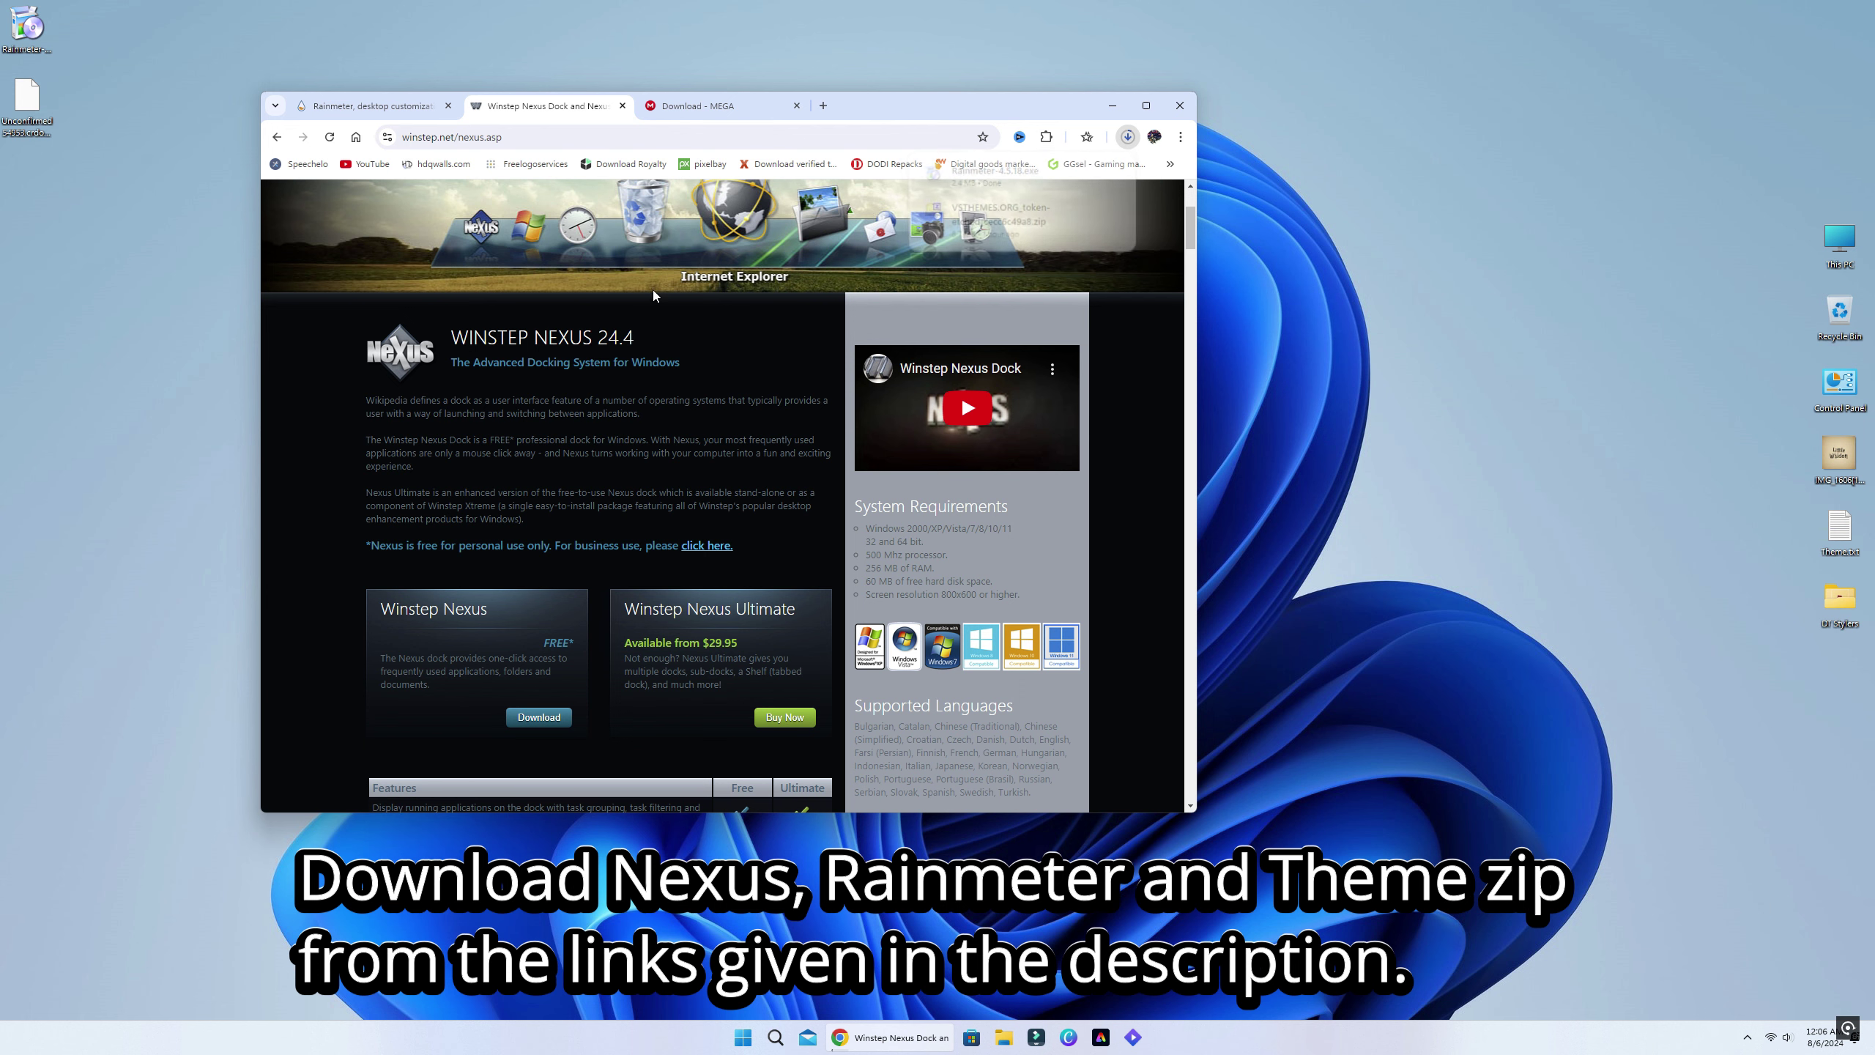
Download Theme26.zip from the MEGA page and minimize the browser.
click(711, 109)
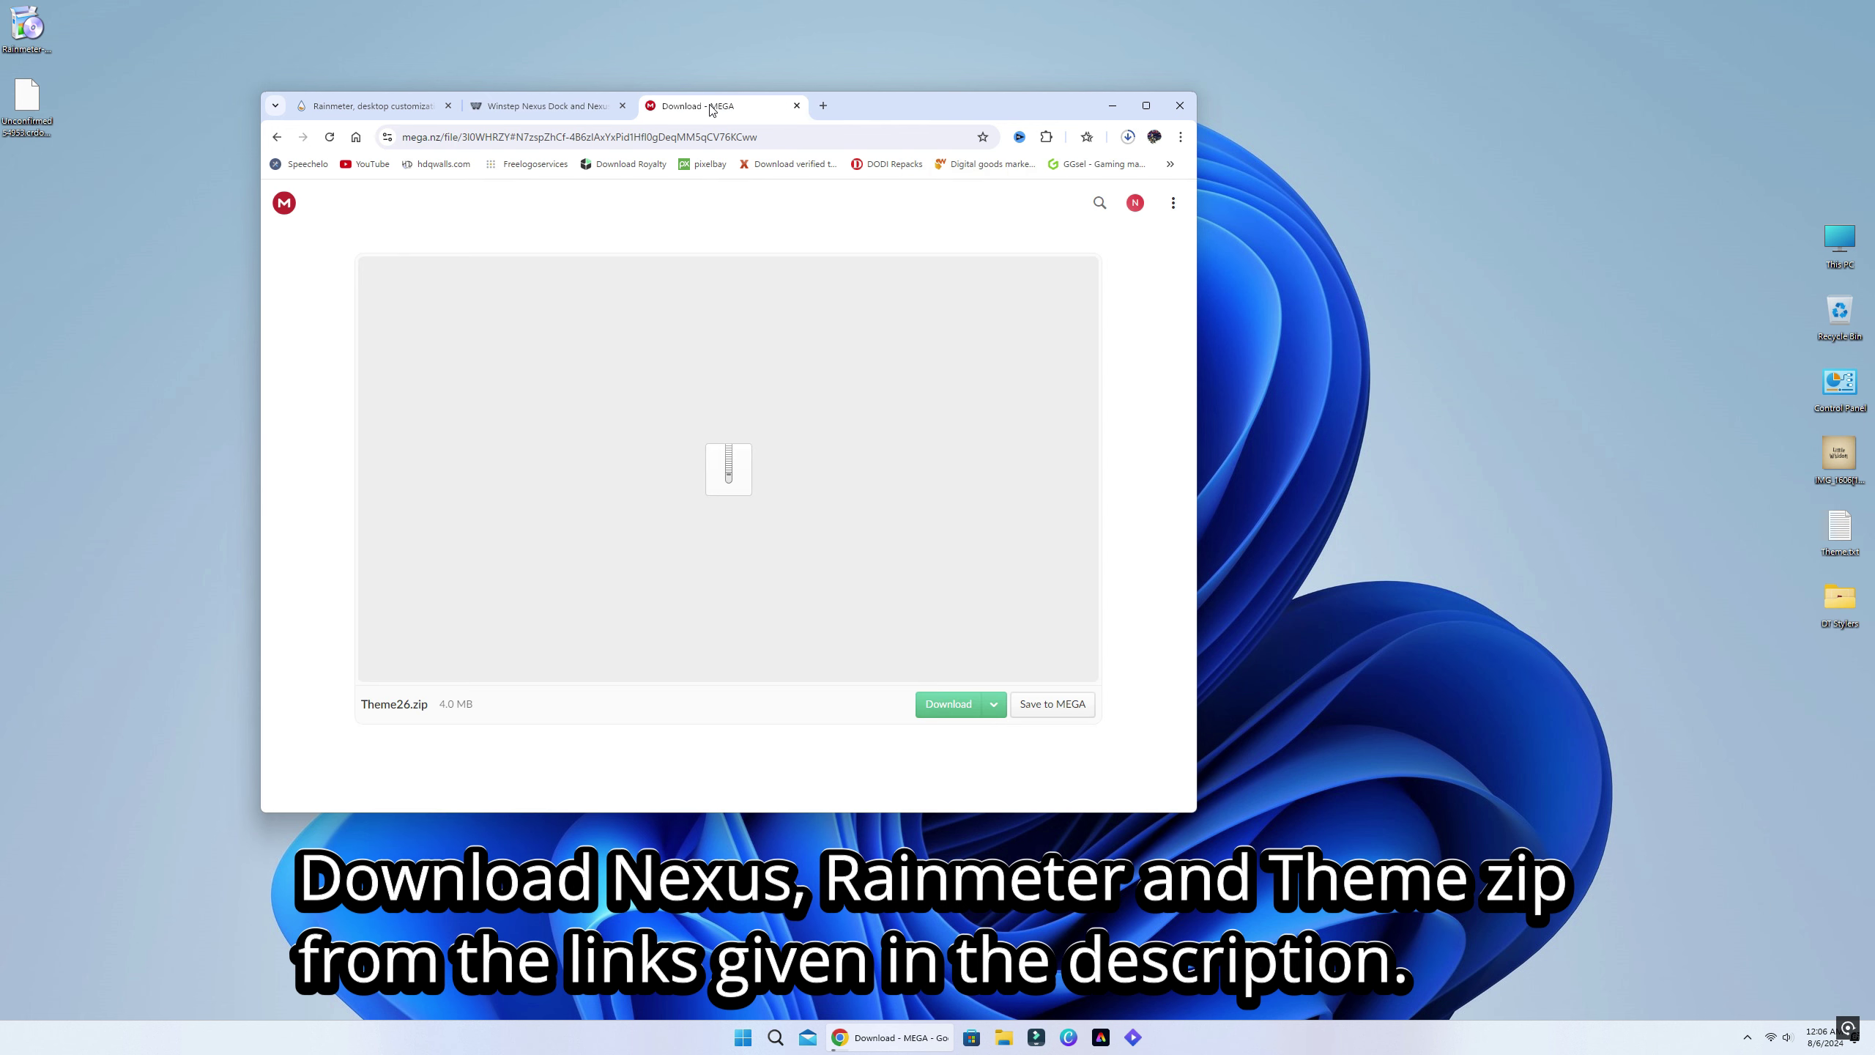
click(949, 704)
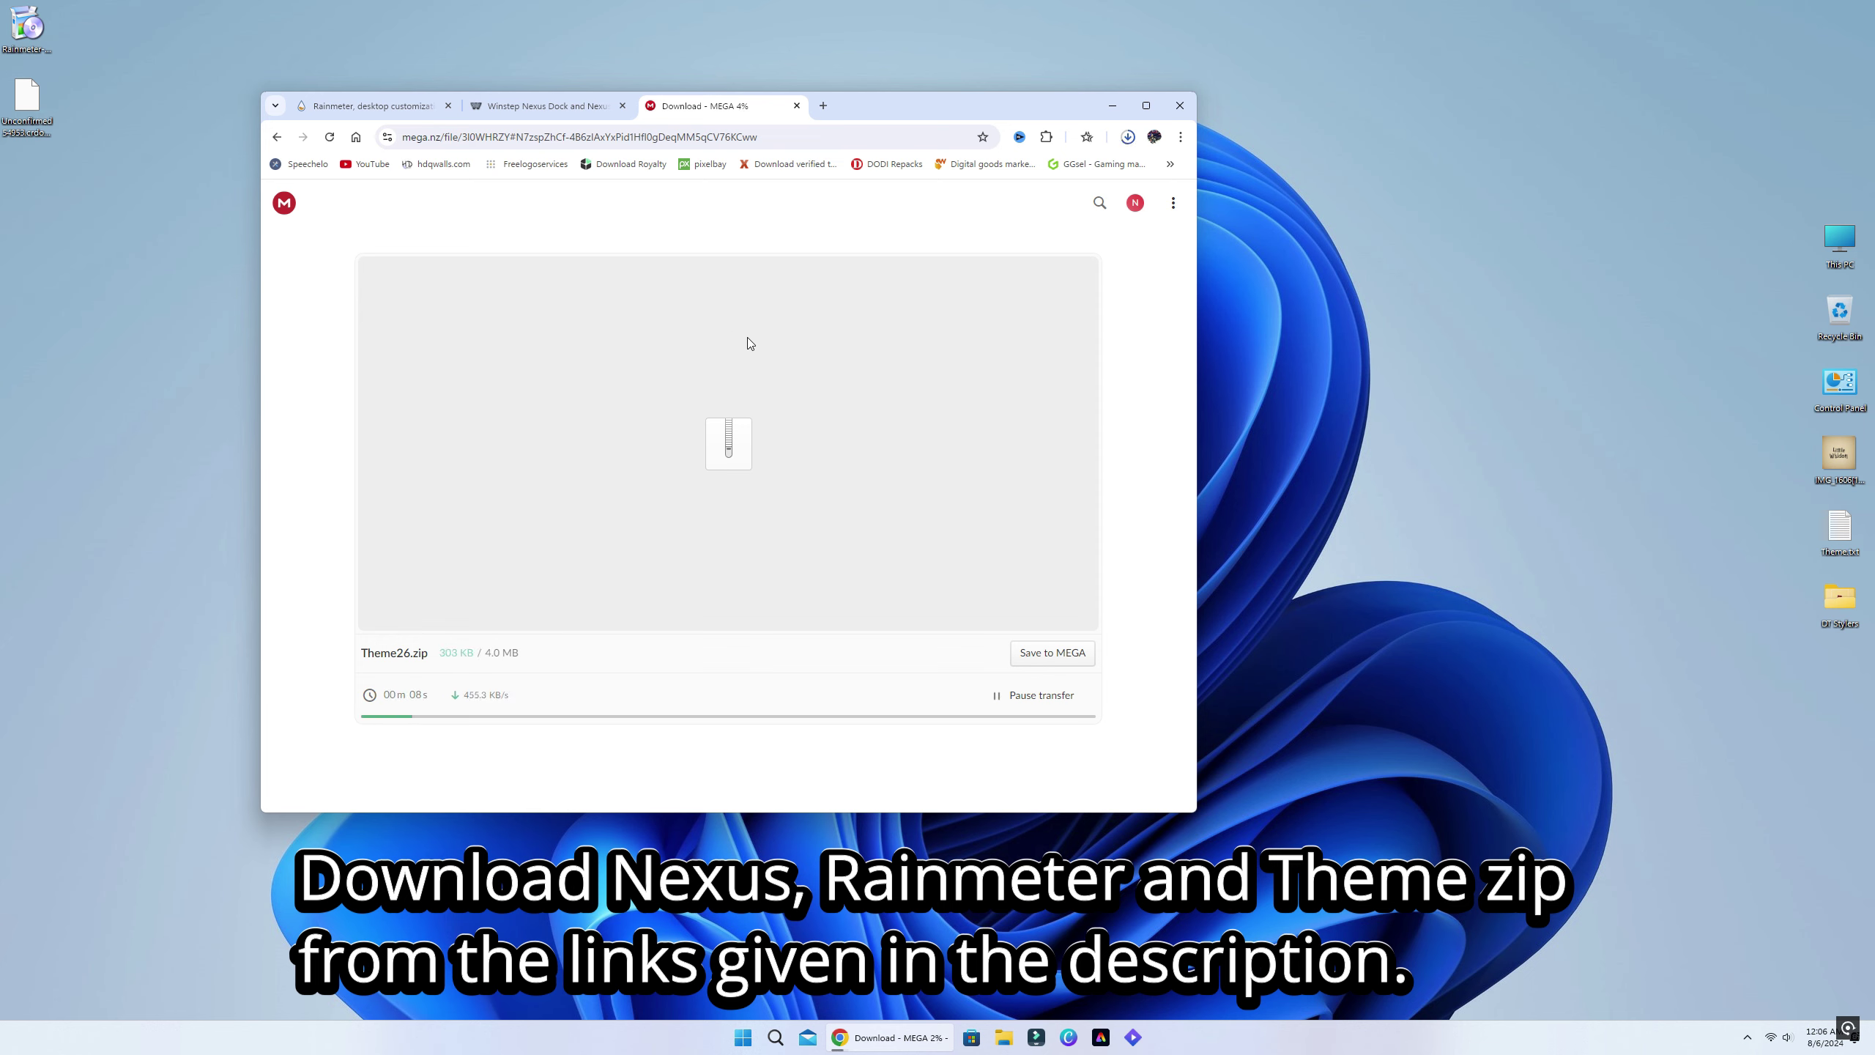
click(1109, 105)
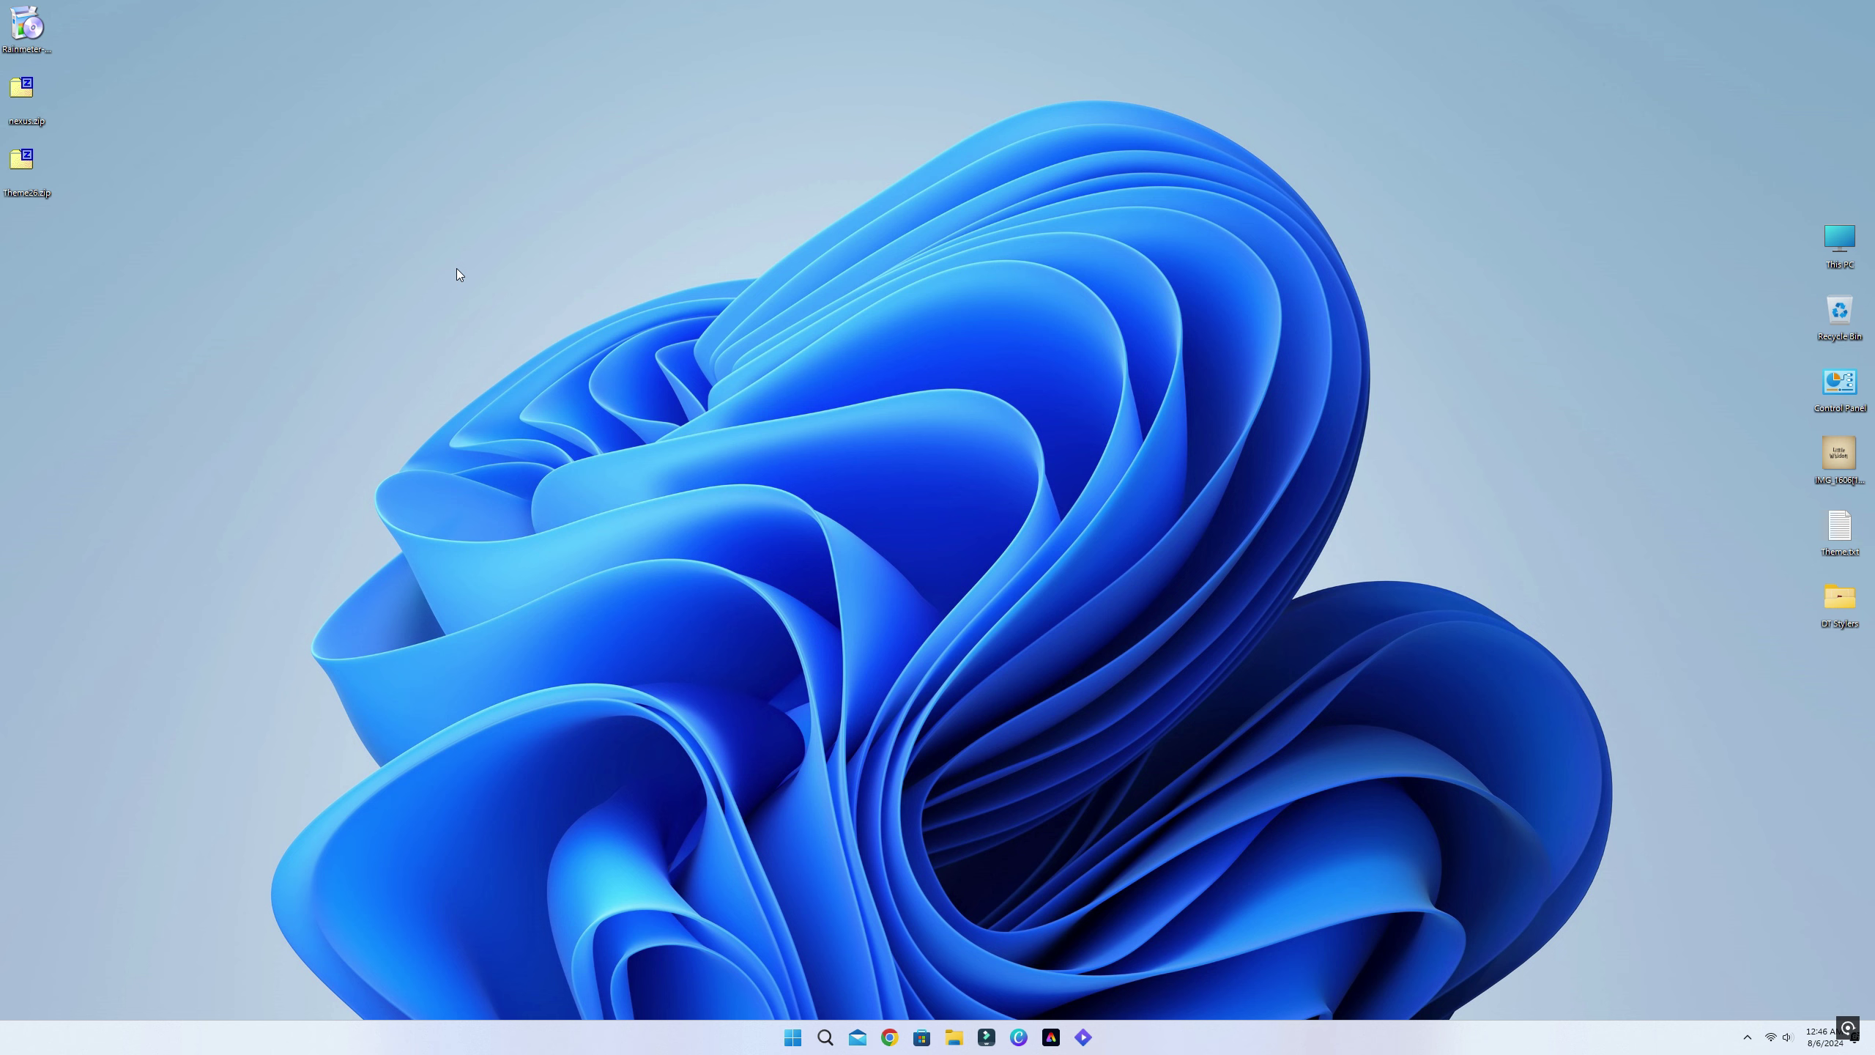
Extract Theme26.zip into a Theme26 folder on the desktop.
right_click(26, 172)
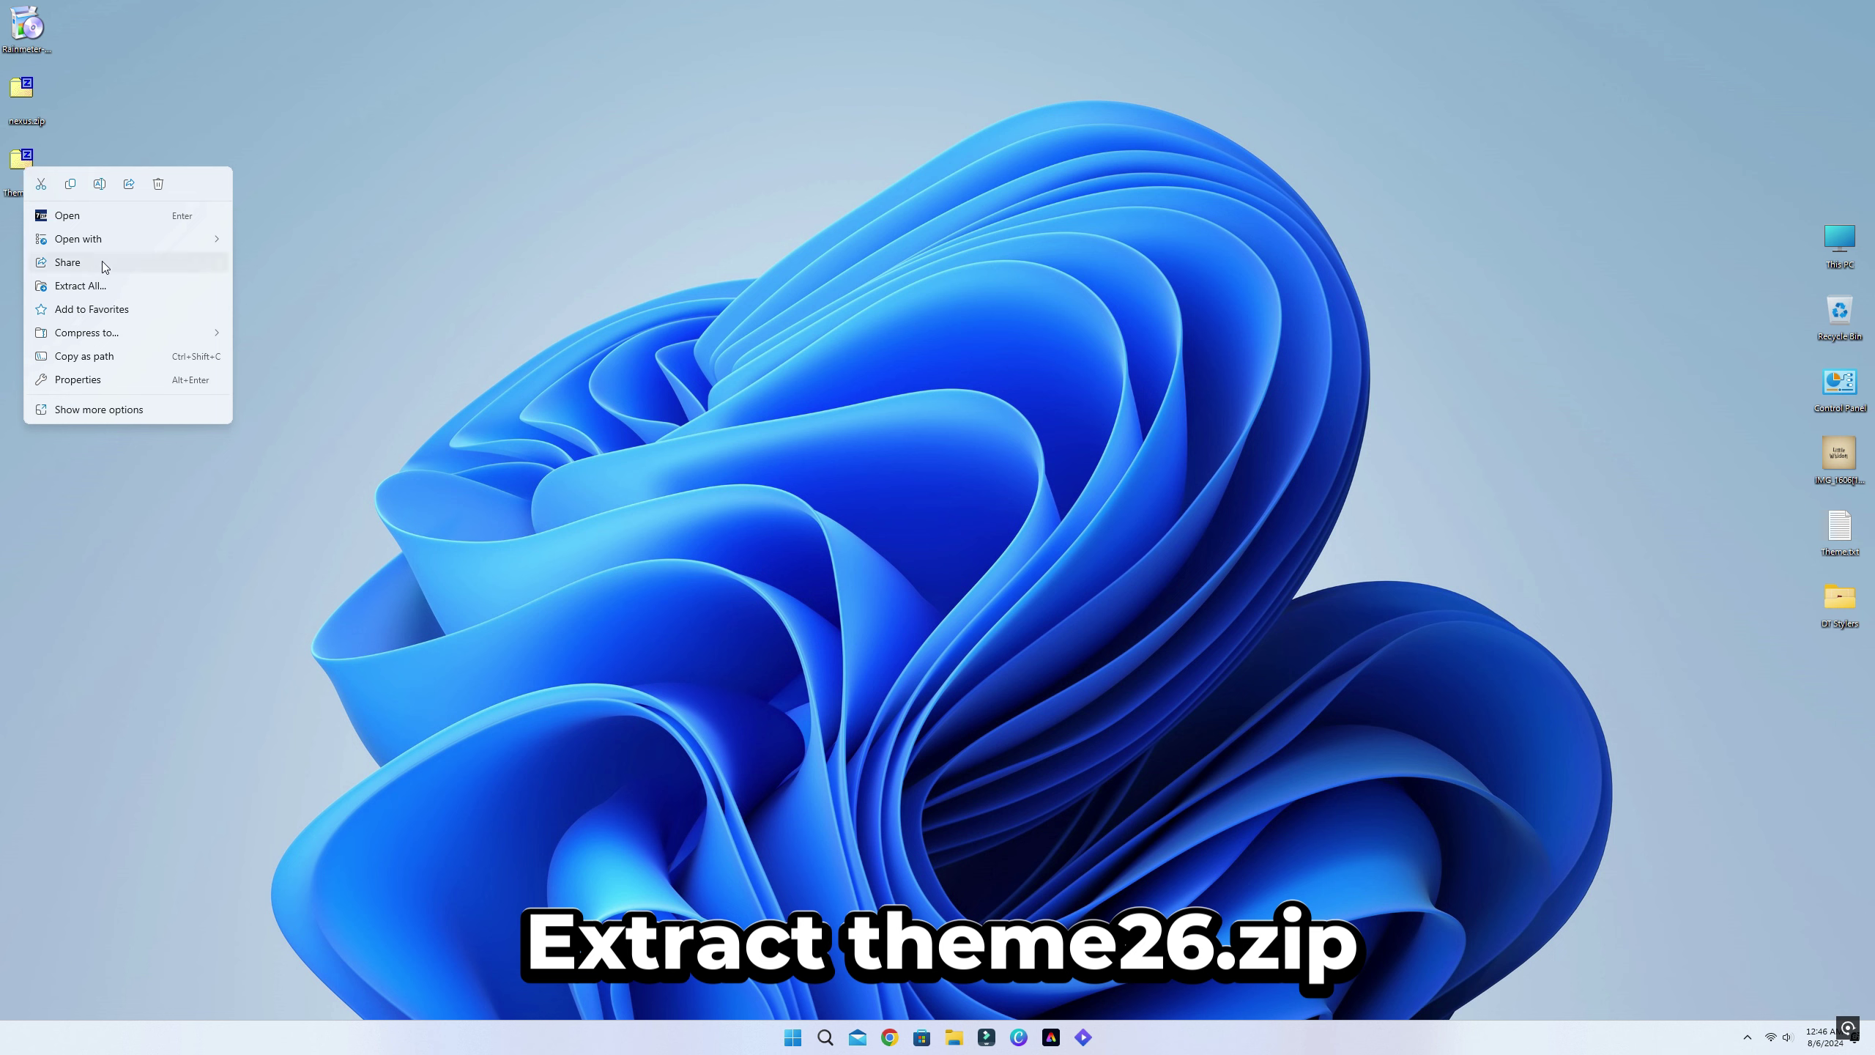
click(81, 286)
click(1077, 657)
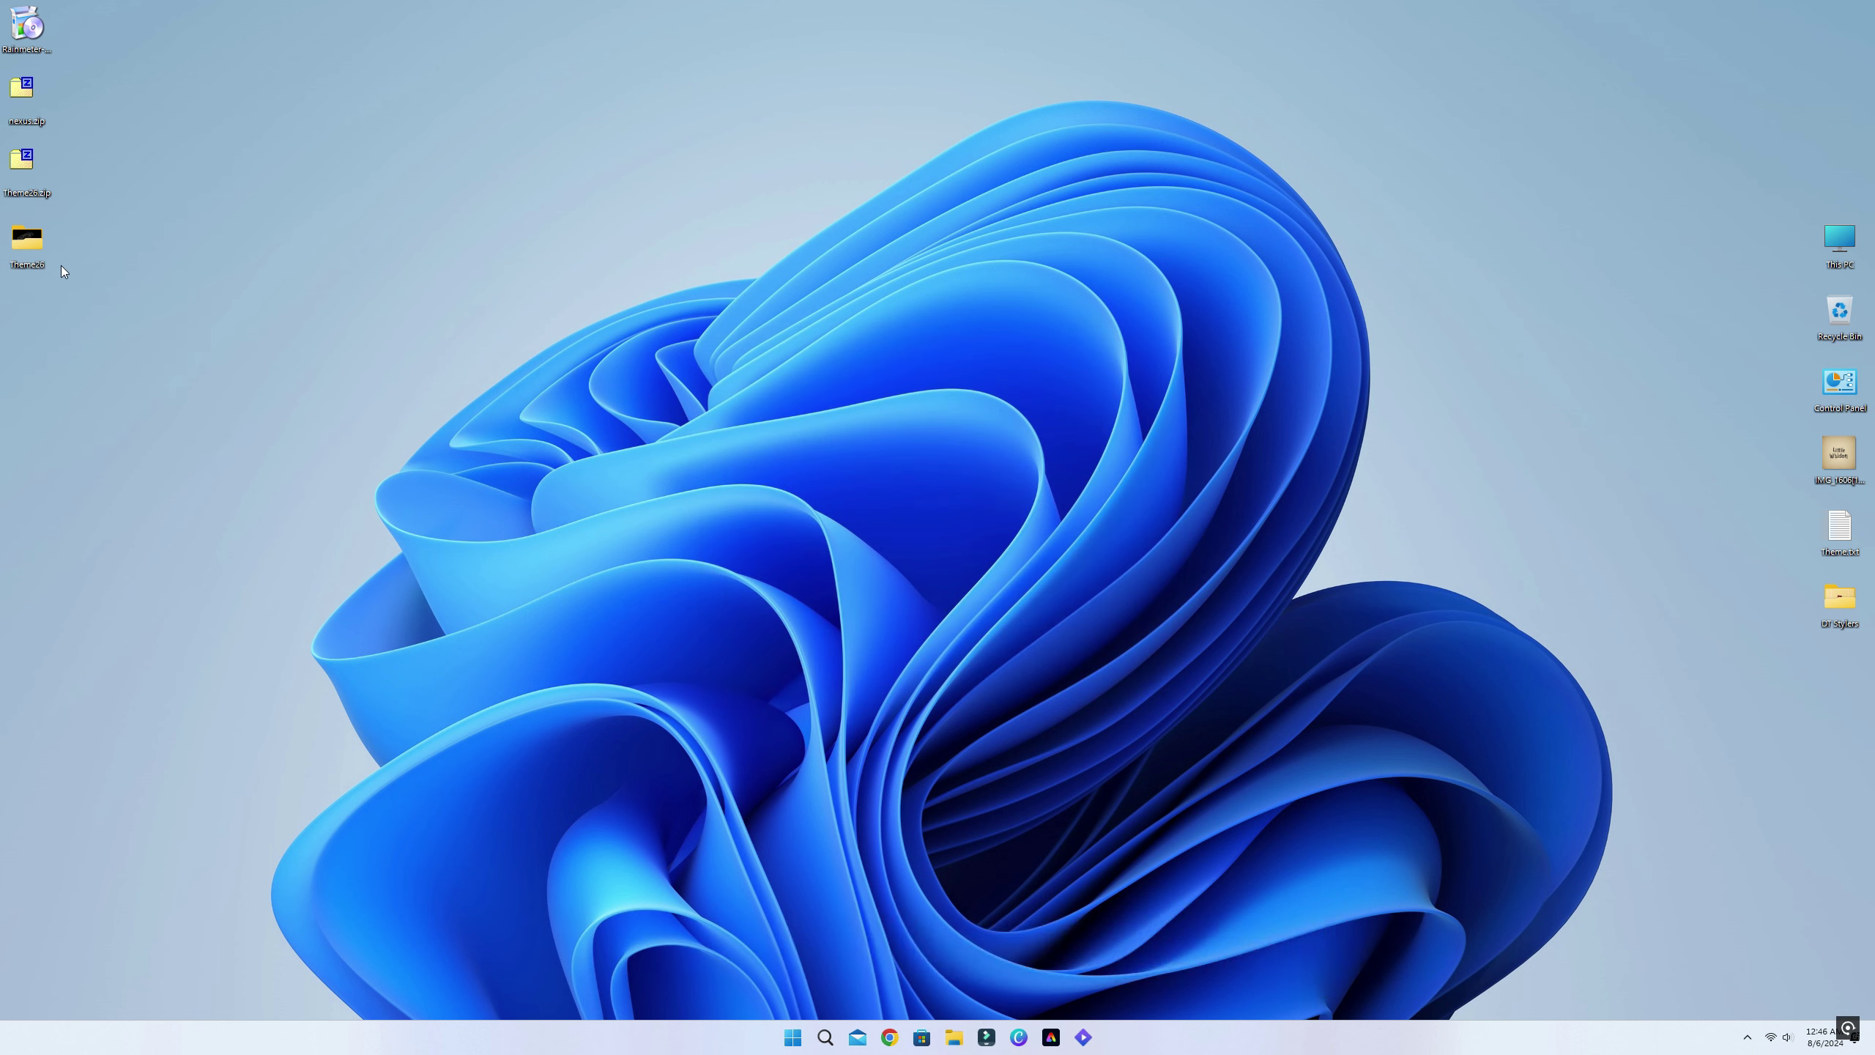
Cut the Dock folder and WinWall.jpg from the extracted Theme26 folder.
double_click(29, 243)
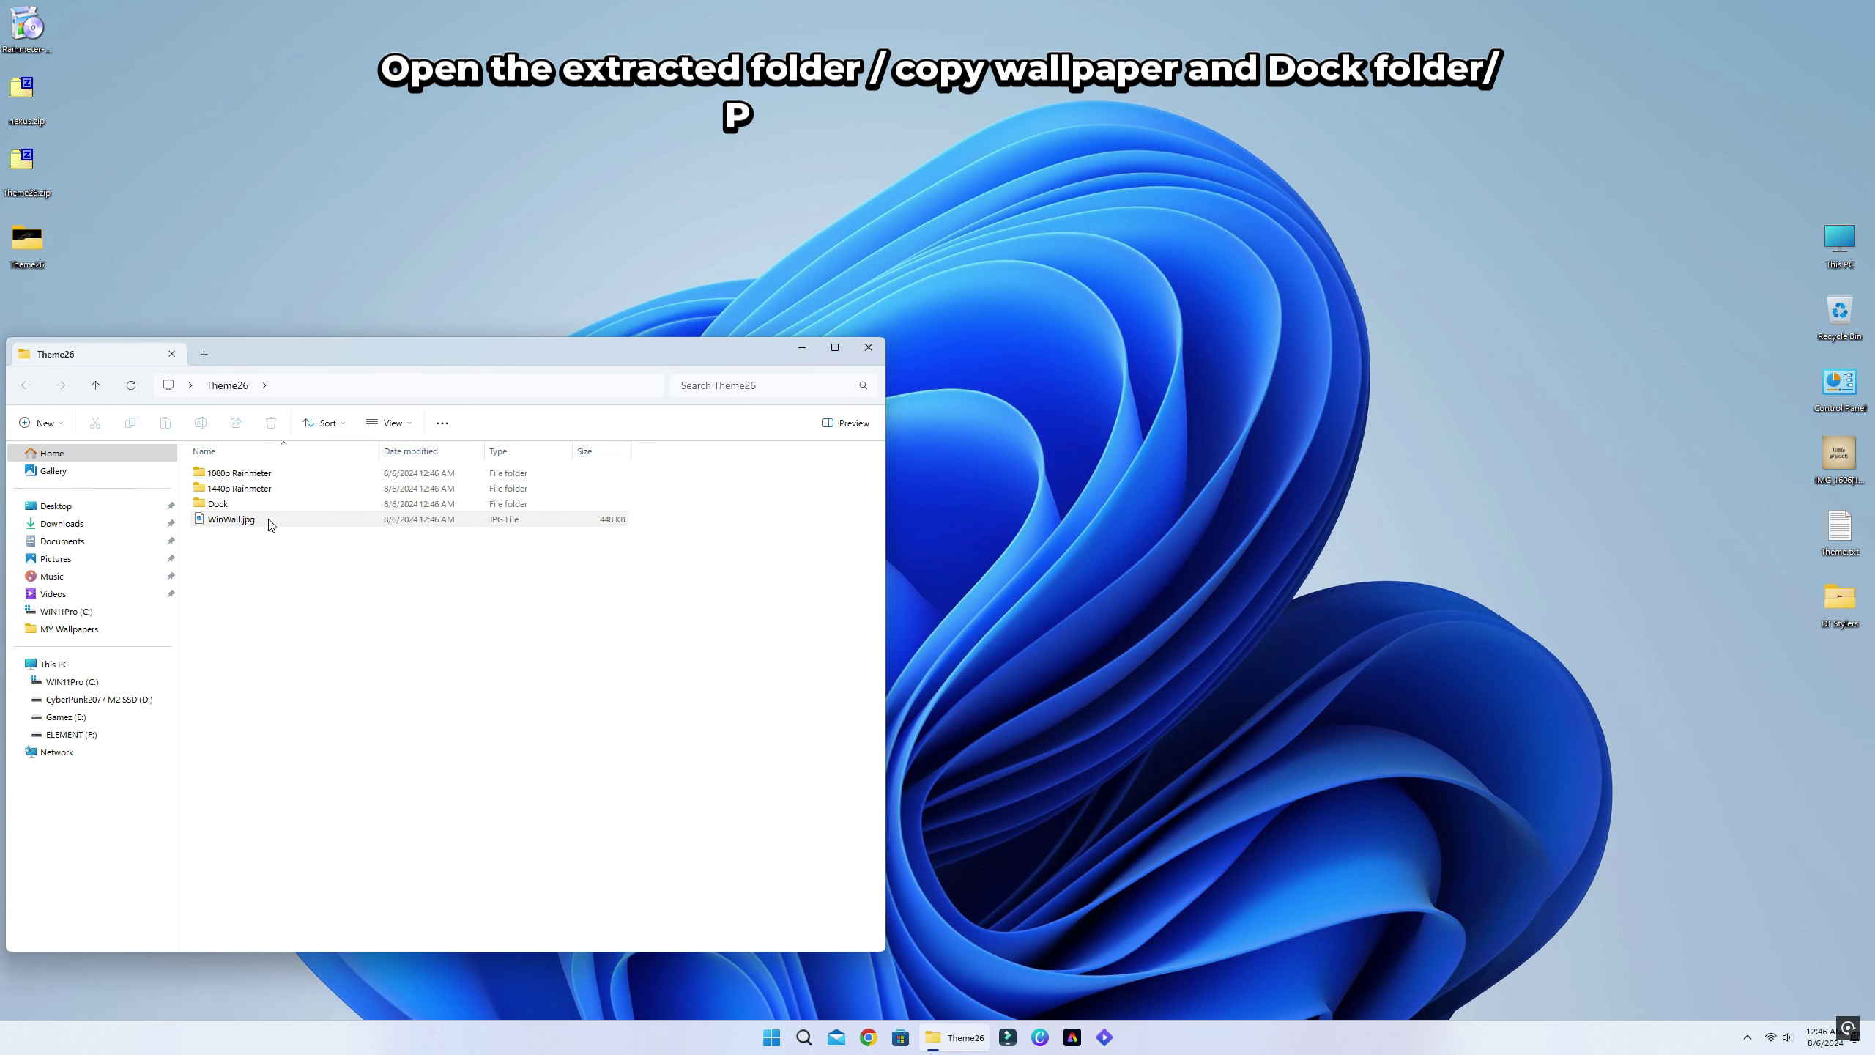
click(246, 520)
ctrl+click(219, 504)
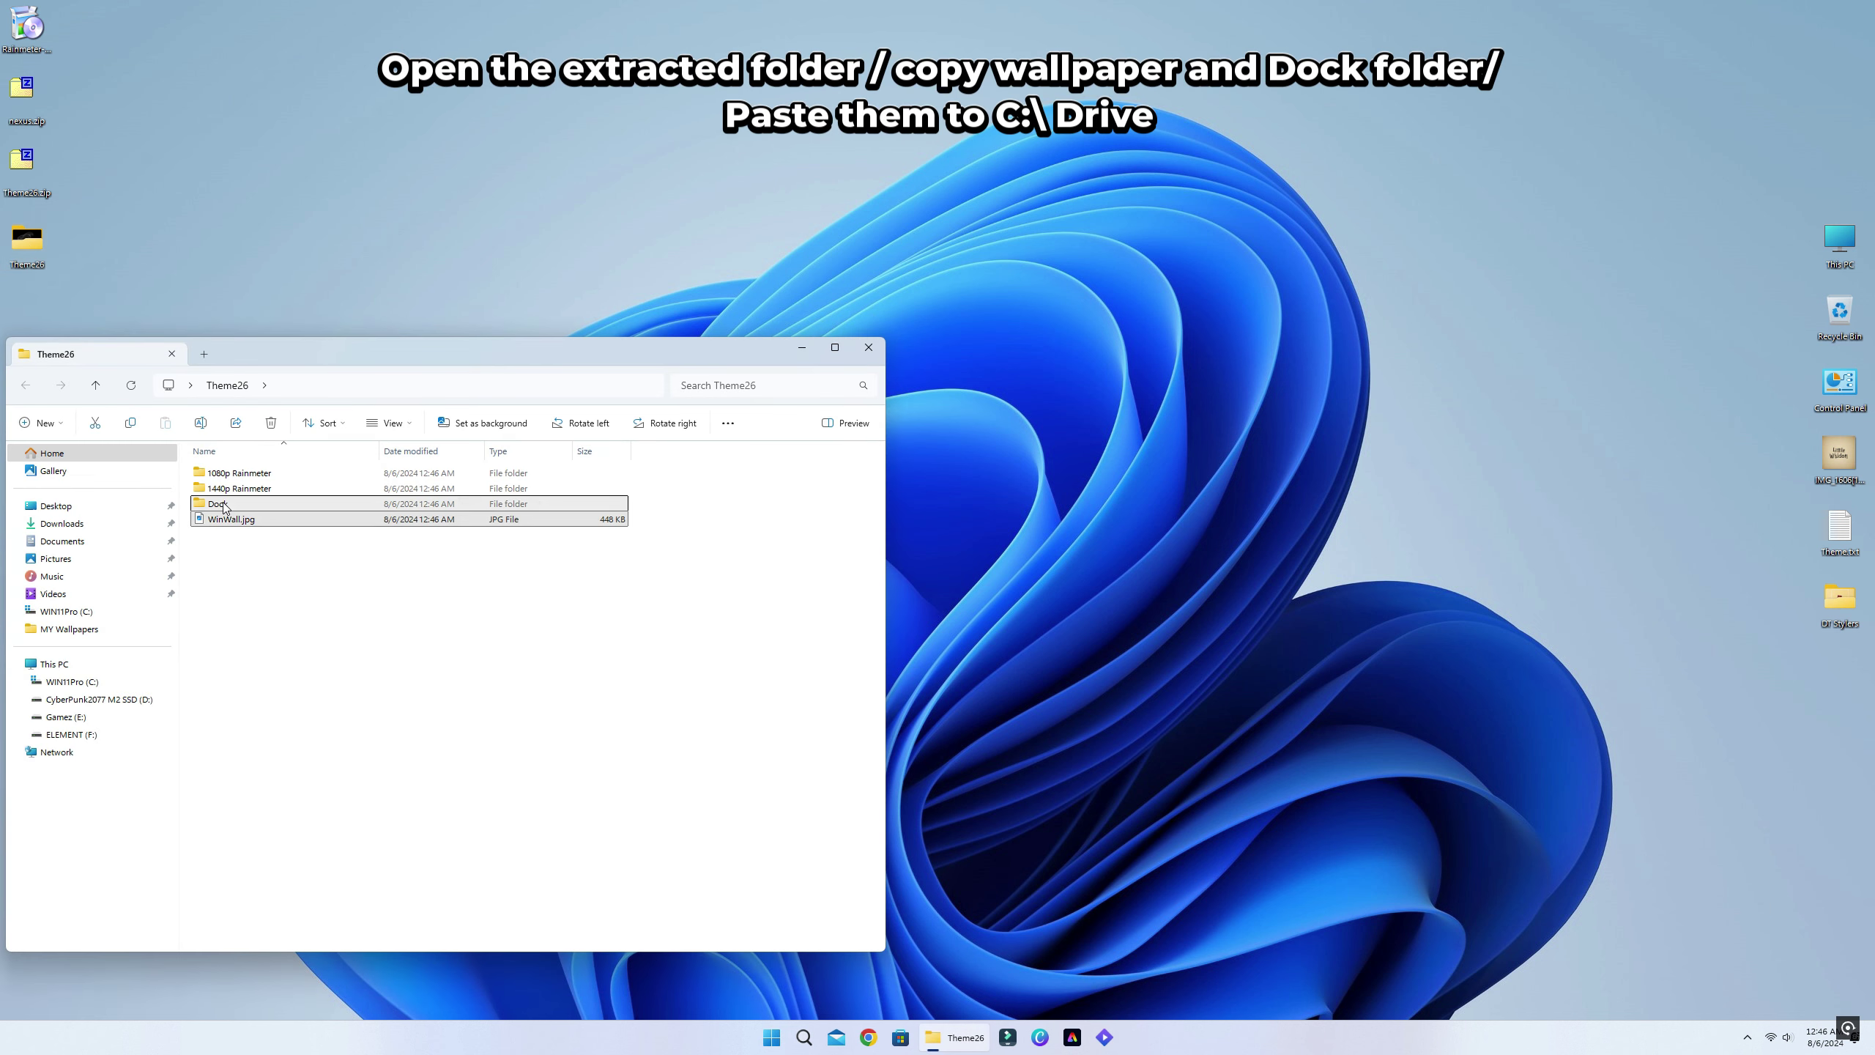
right_click(225, 507)
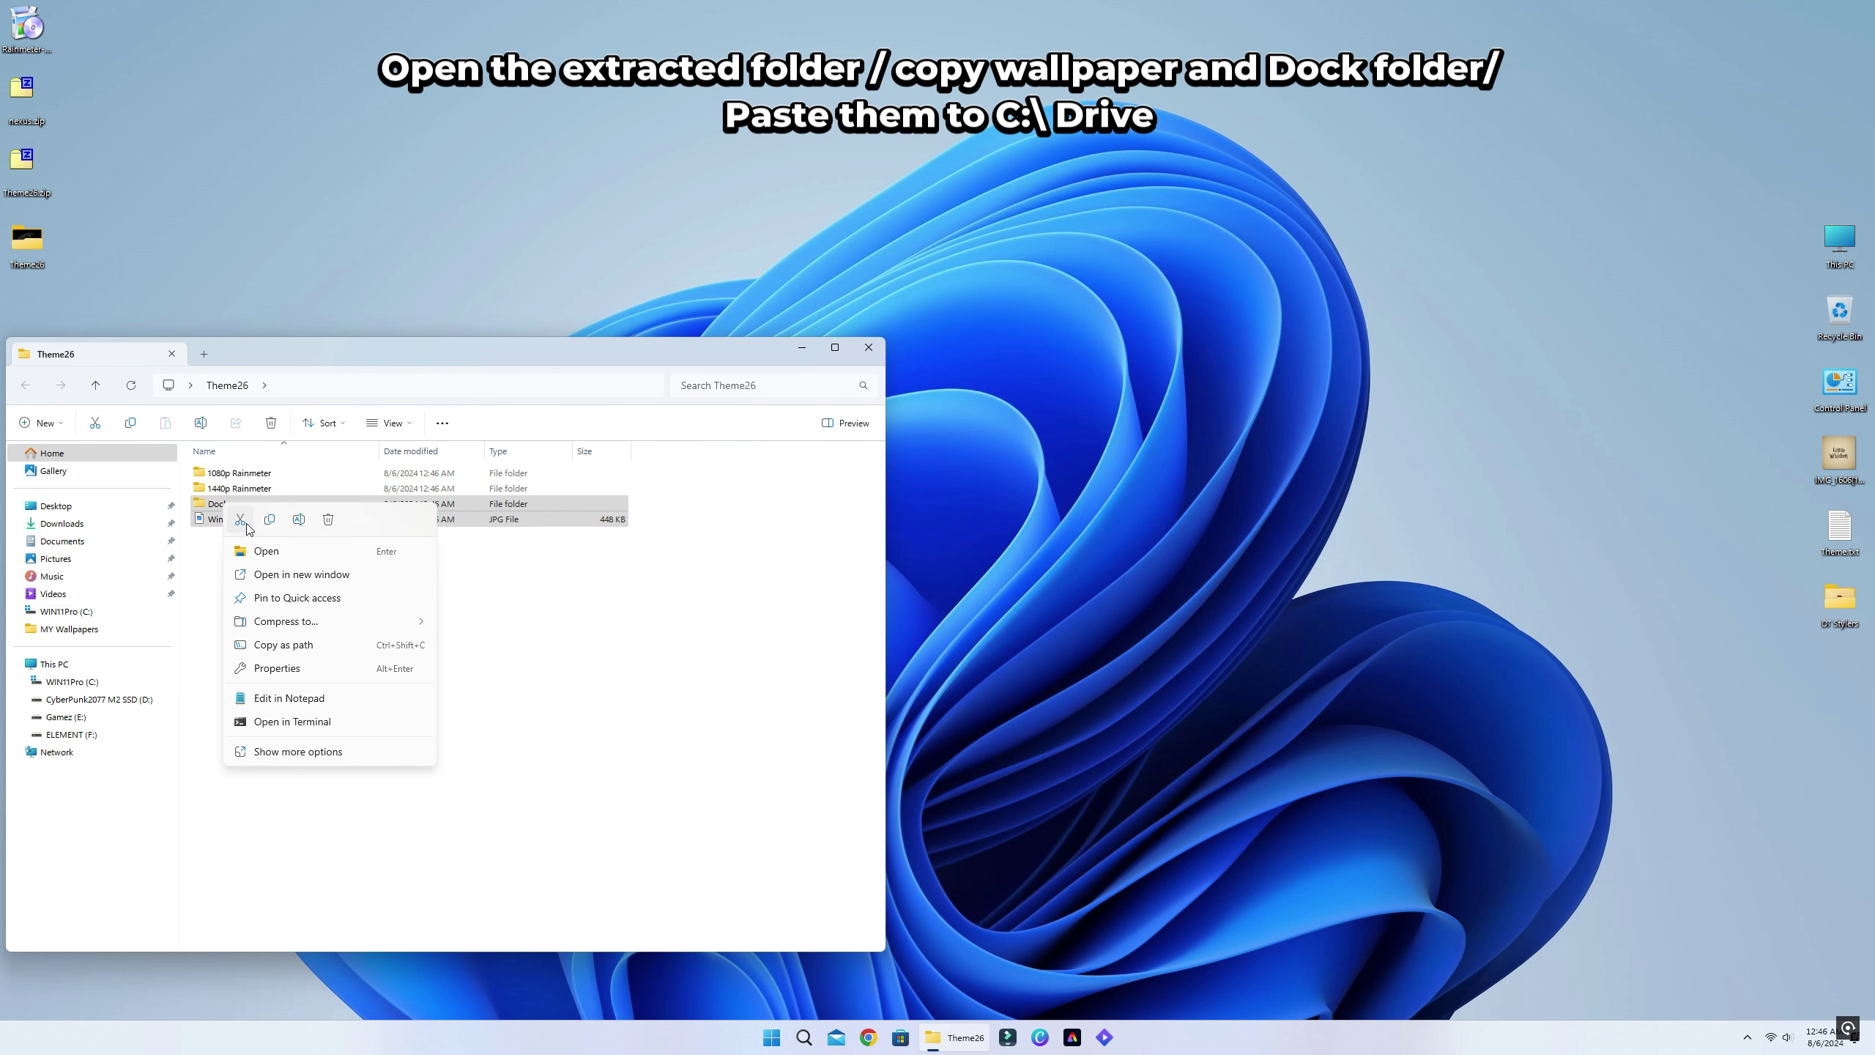
click(246, 523)
Paste the Dock folder and WinWall.jpg into the root of the C: drive with administrator permission, and close the Theme26 window.
double_click(1838, 242)
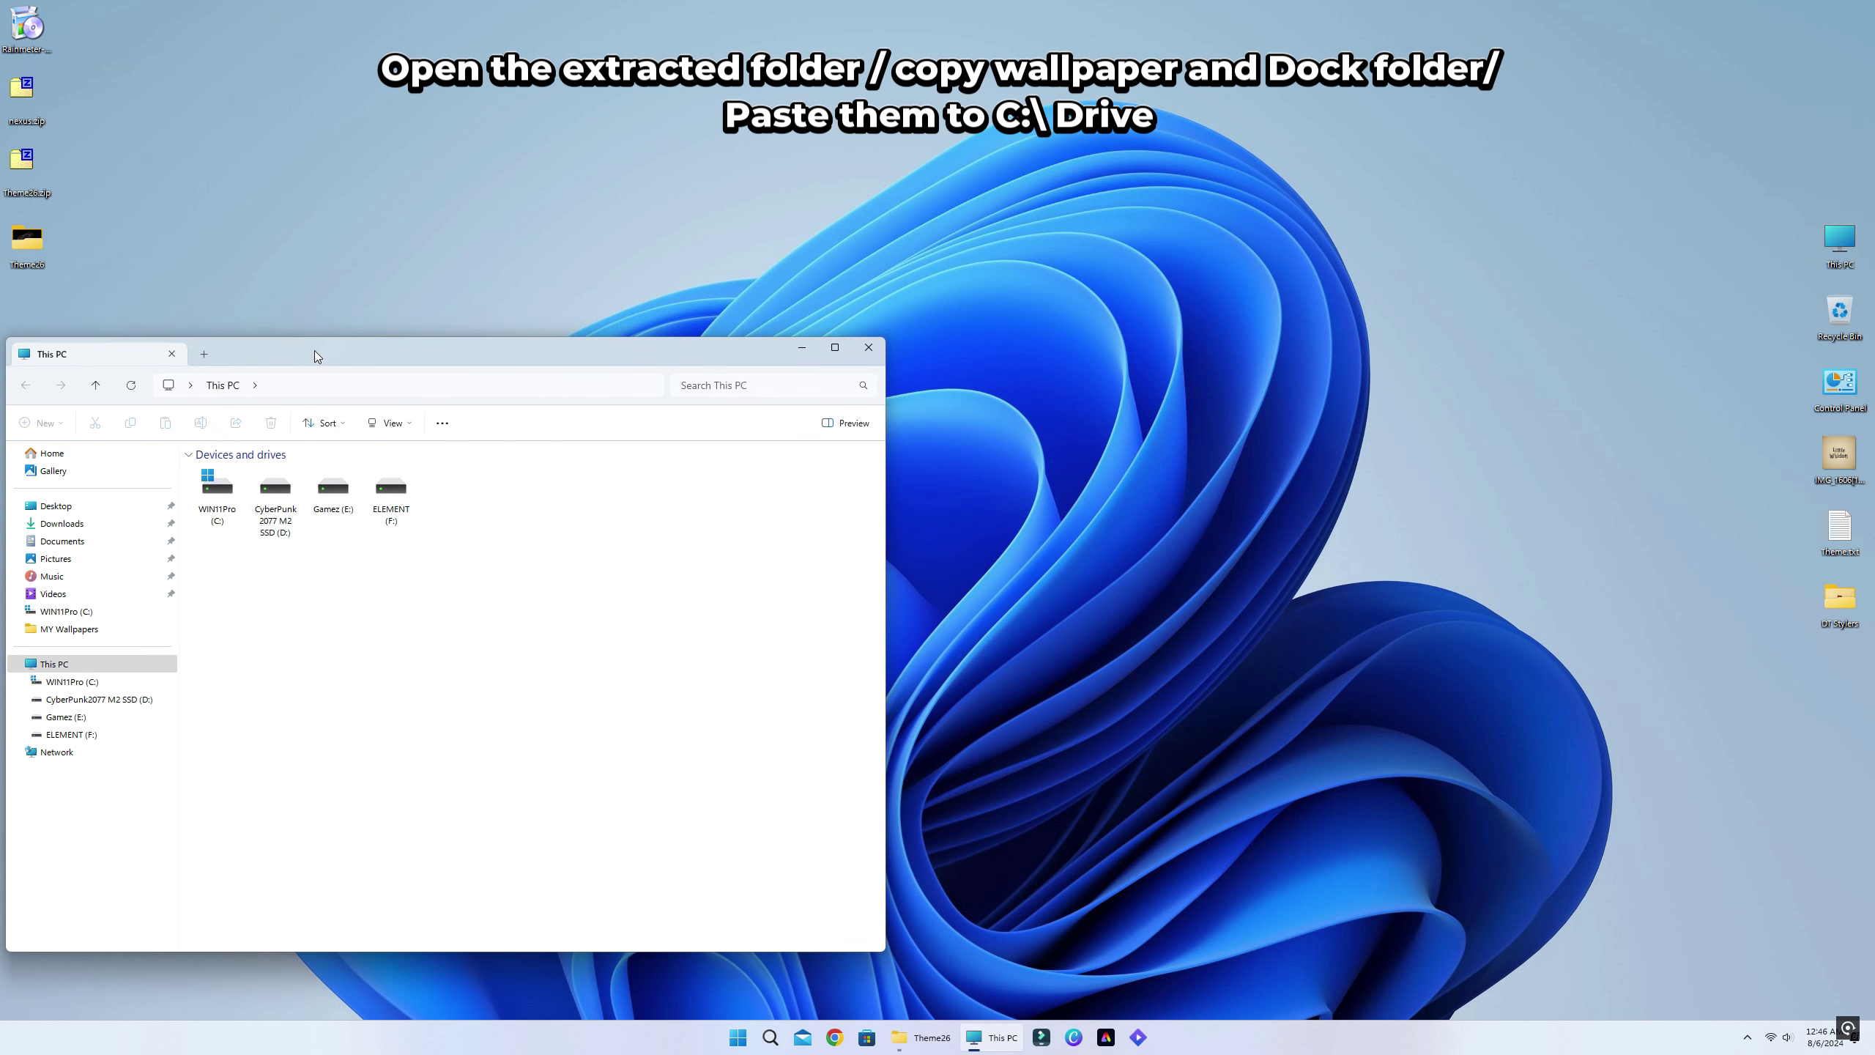
drag(313, 350, 1090, 292)
double_click(996, 440)
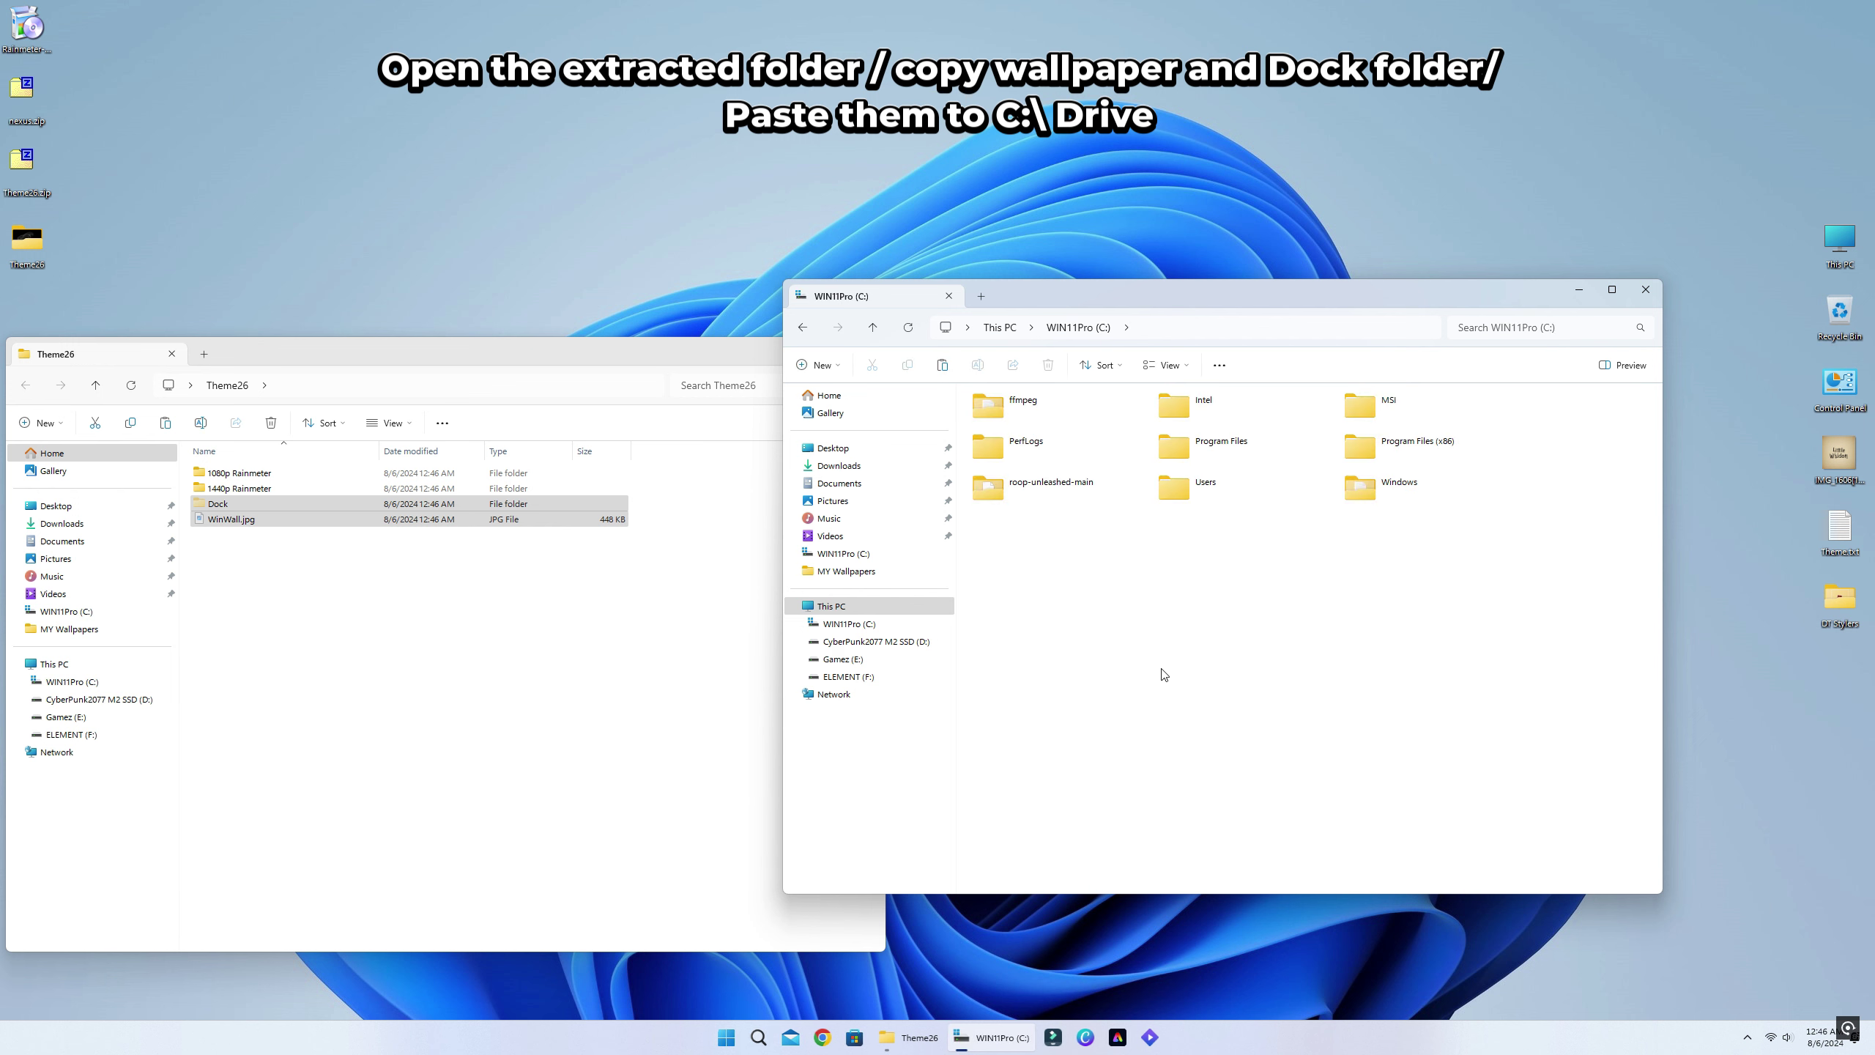
right_click(1161, 672)
click(1180, 686)
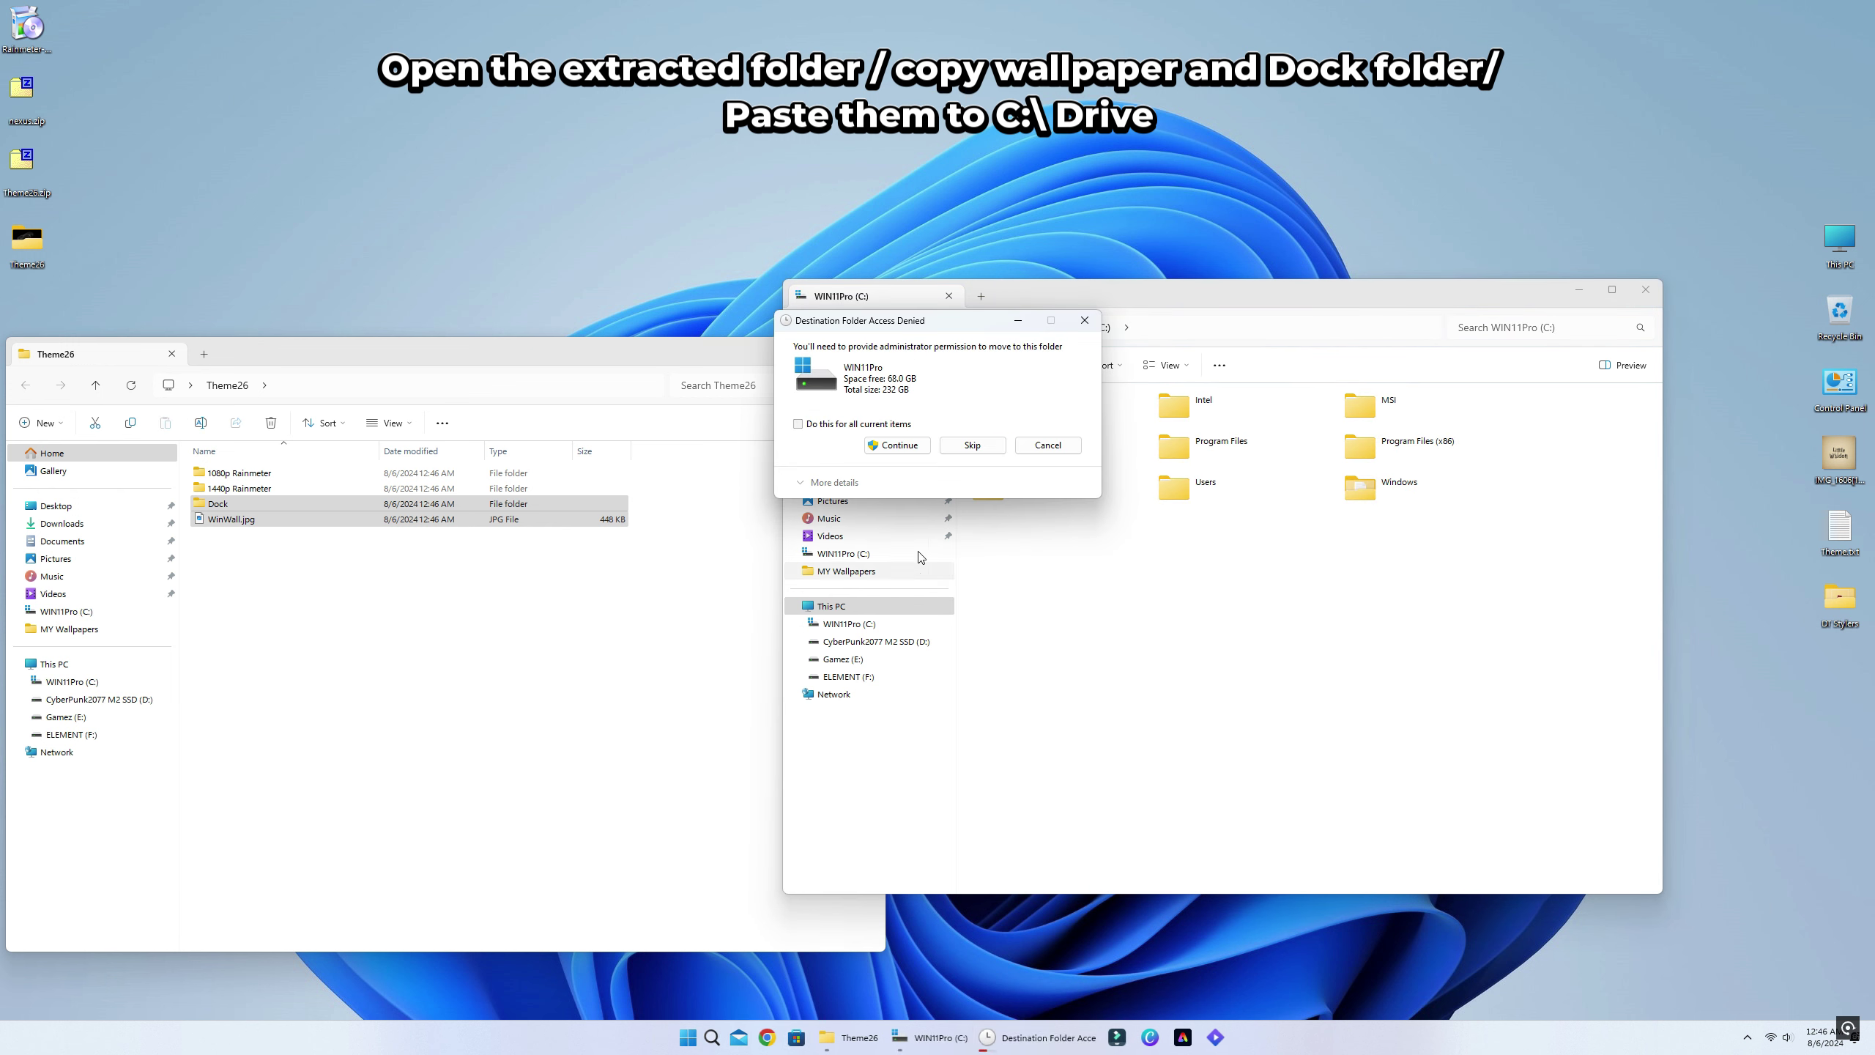
click(915, 452)
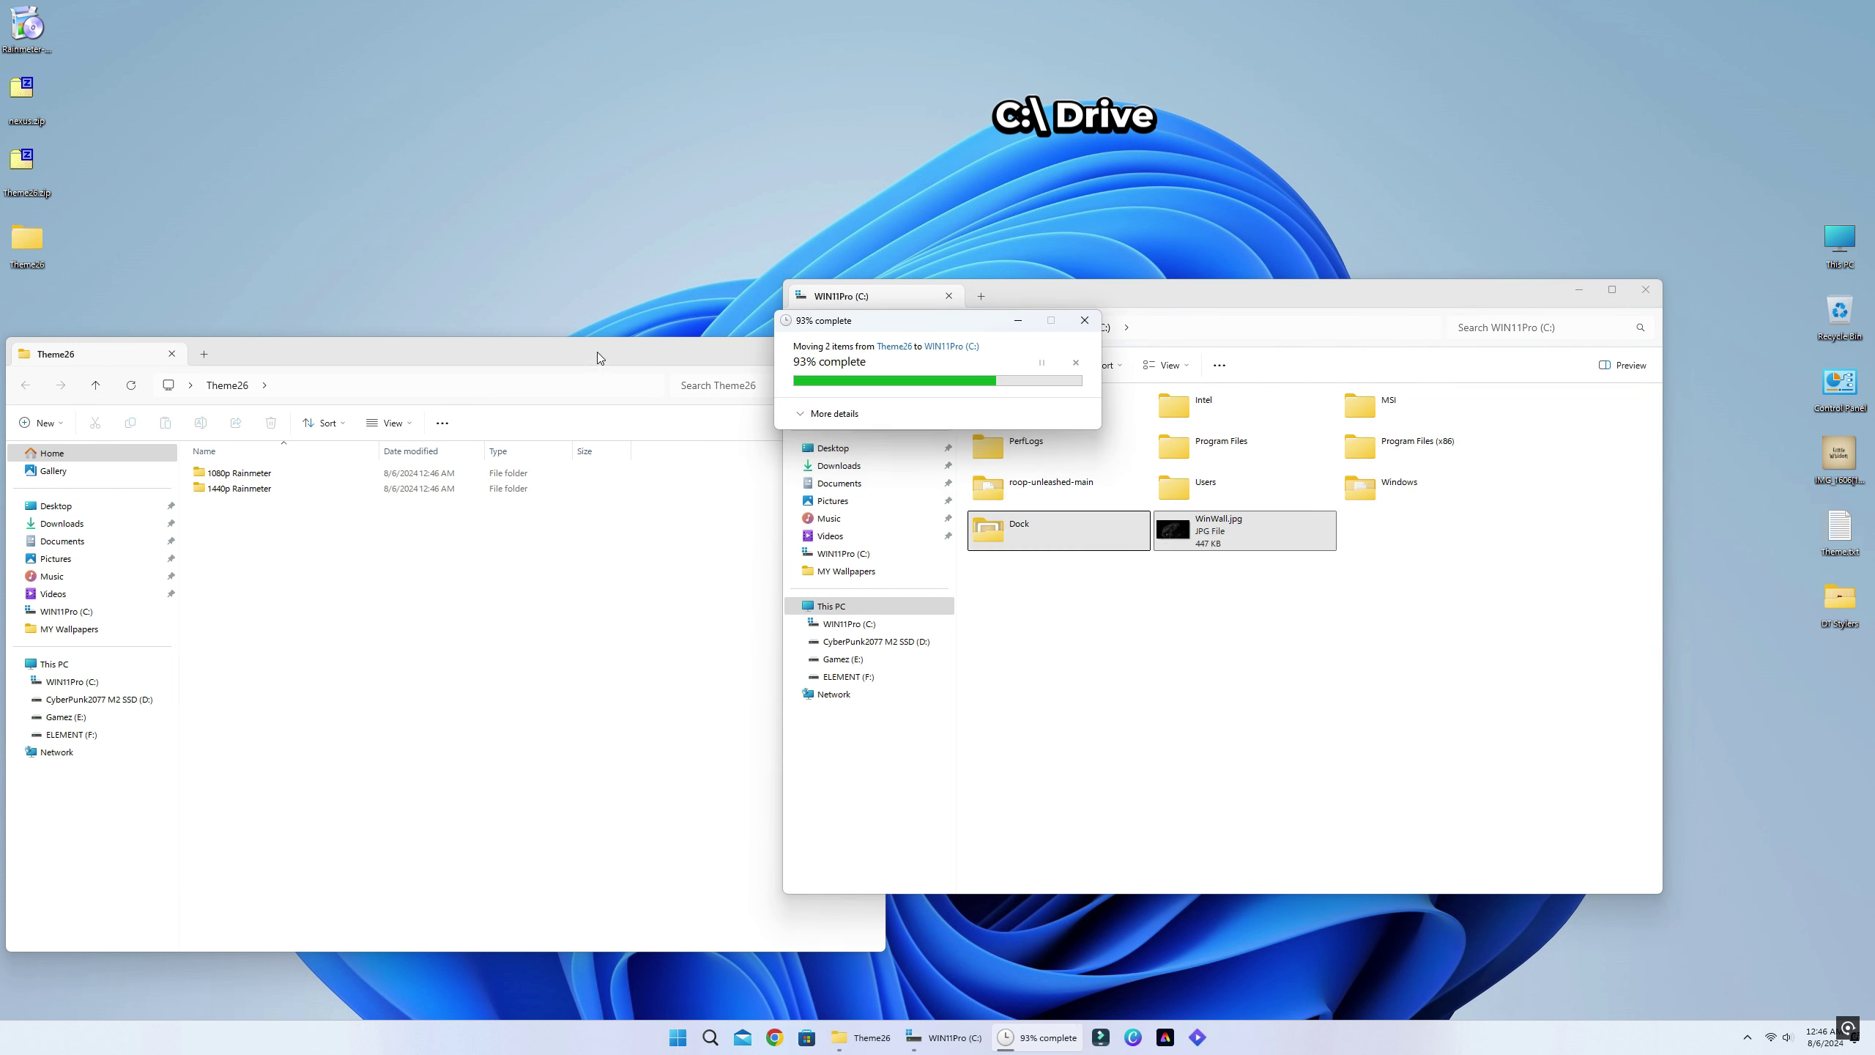
click(599, 353)
click(869, 347)
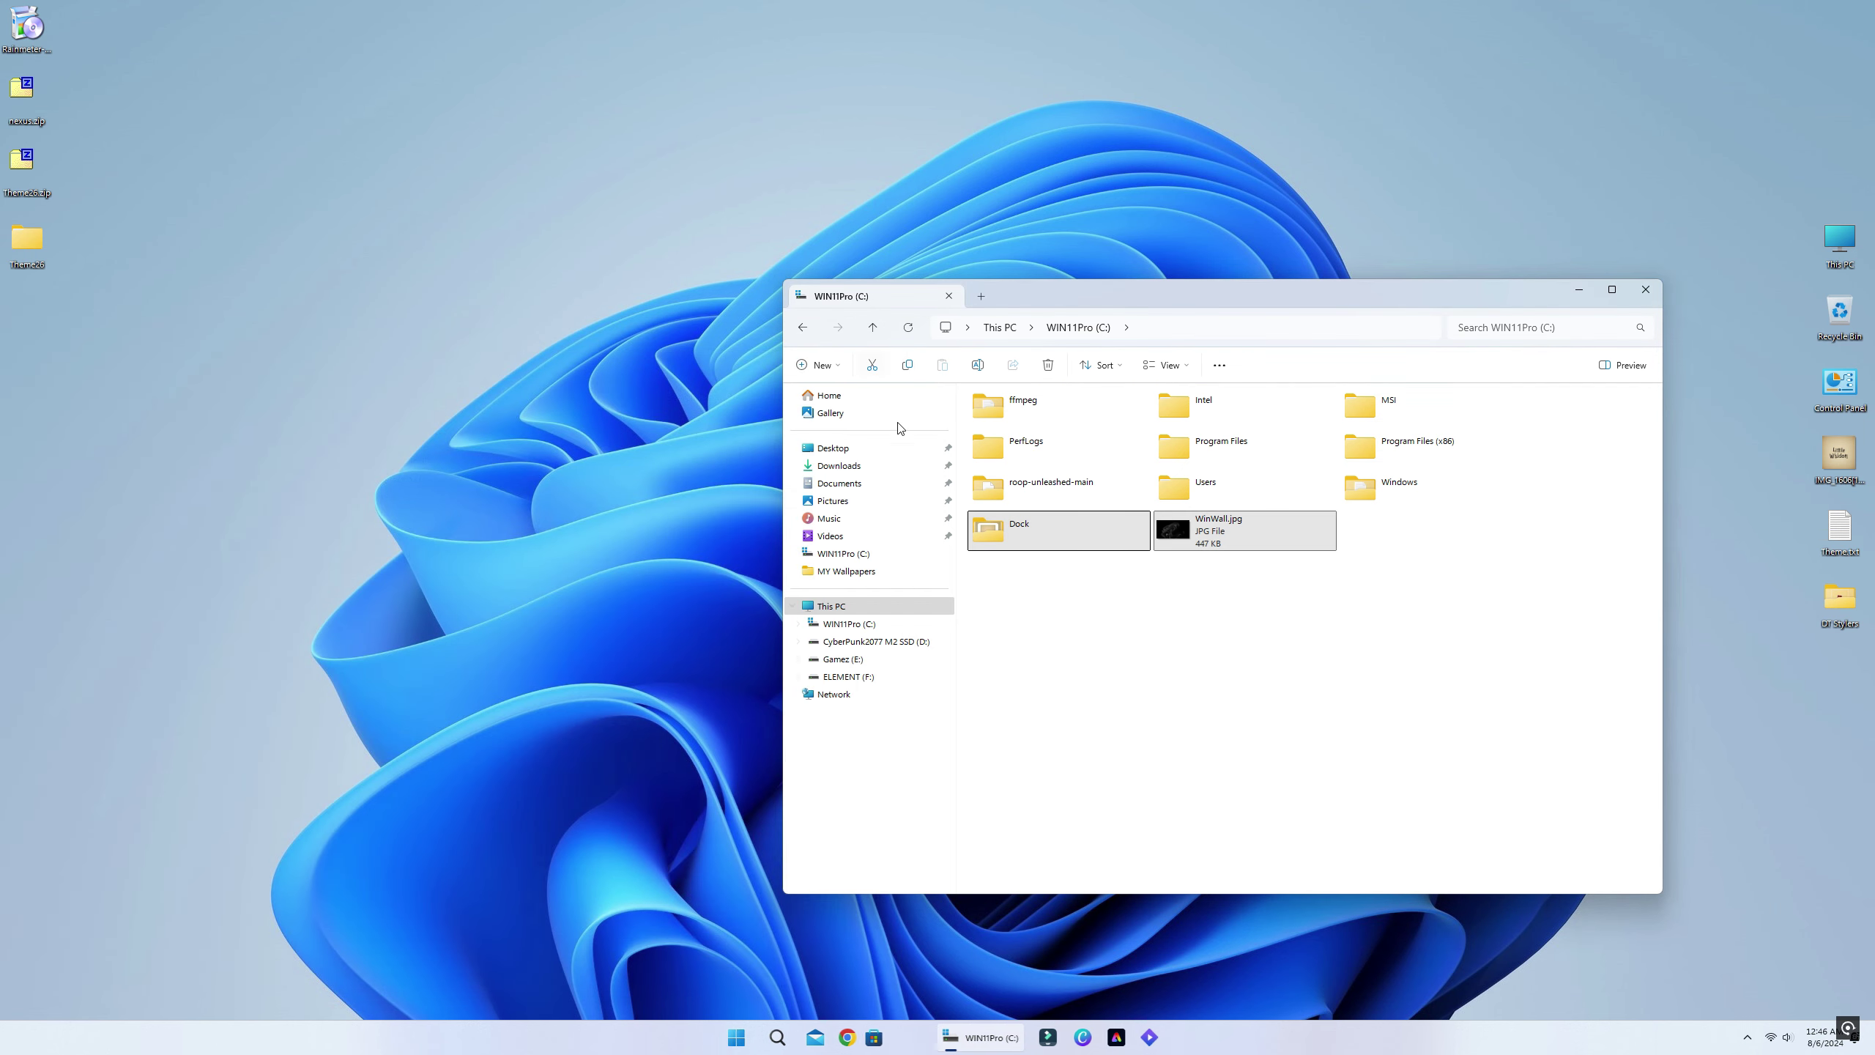
Set WinWall.jpg on the C: drive as the desktop background and close the drive window.
click(1196, 602)
right_click(1200, 543)
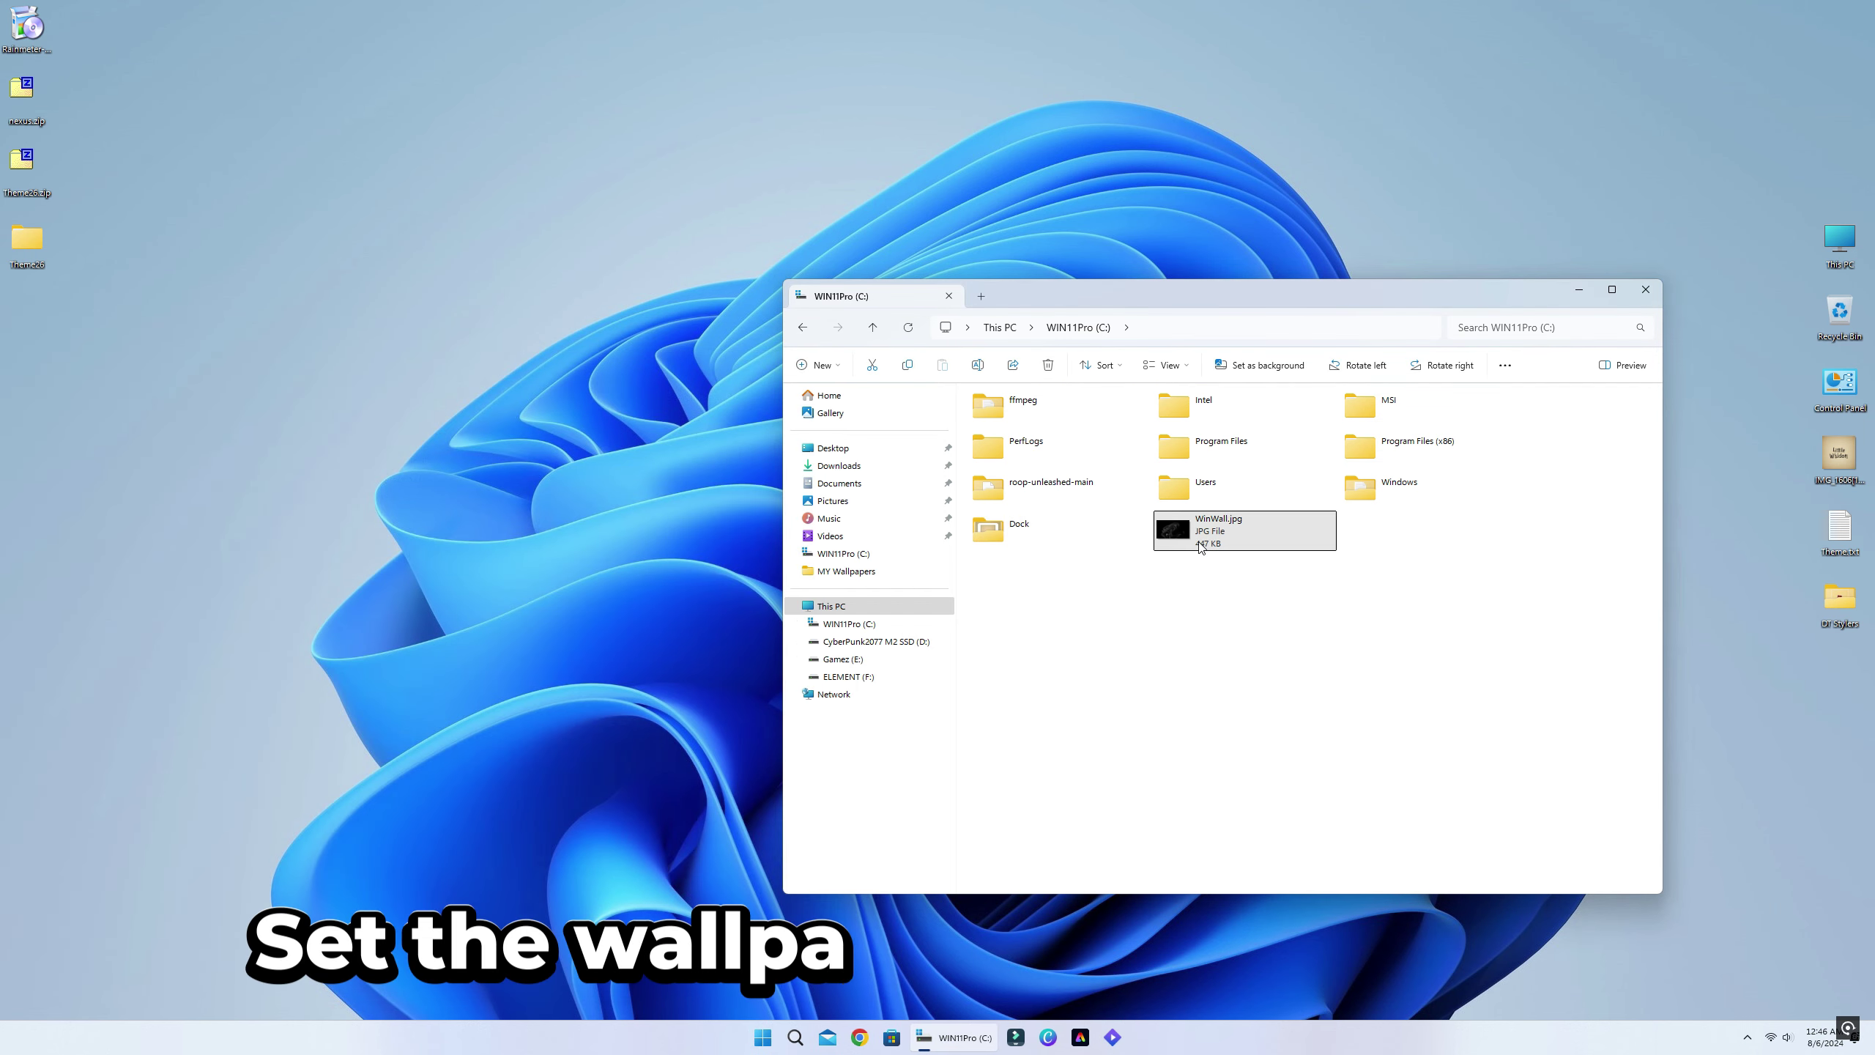
click(1275, 661)
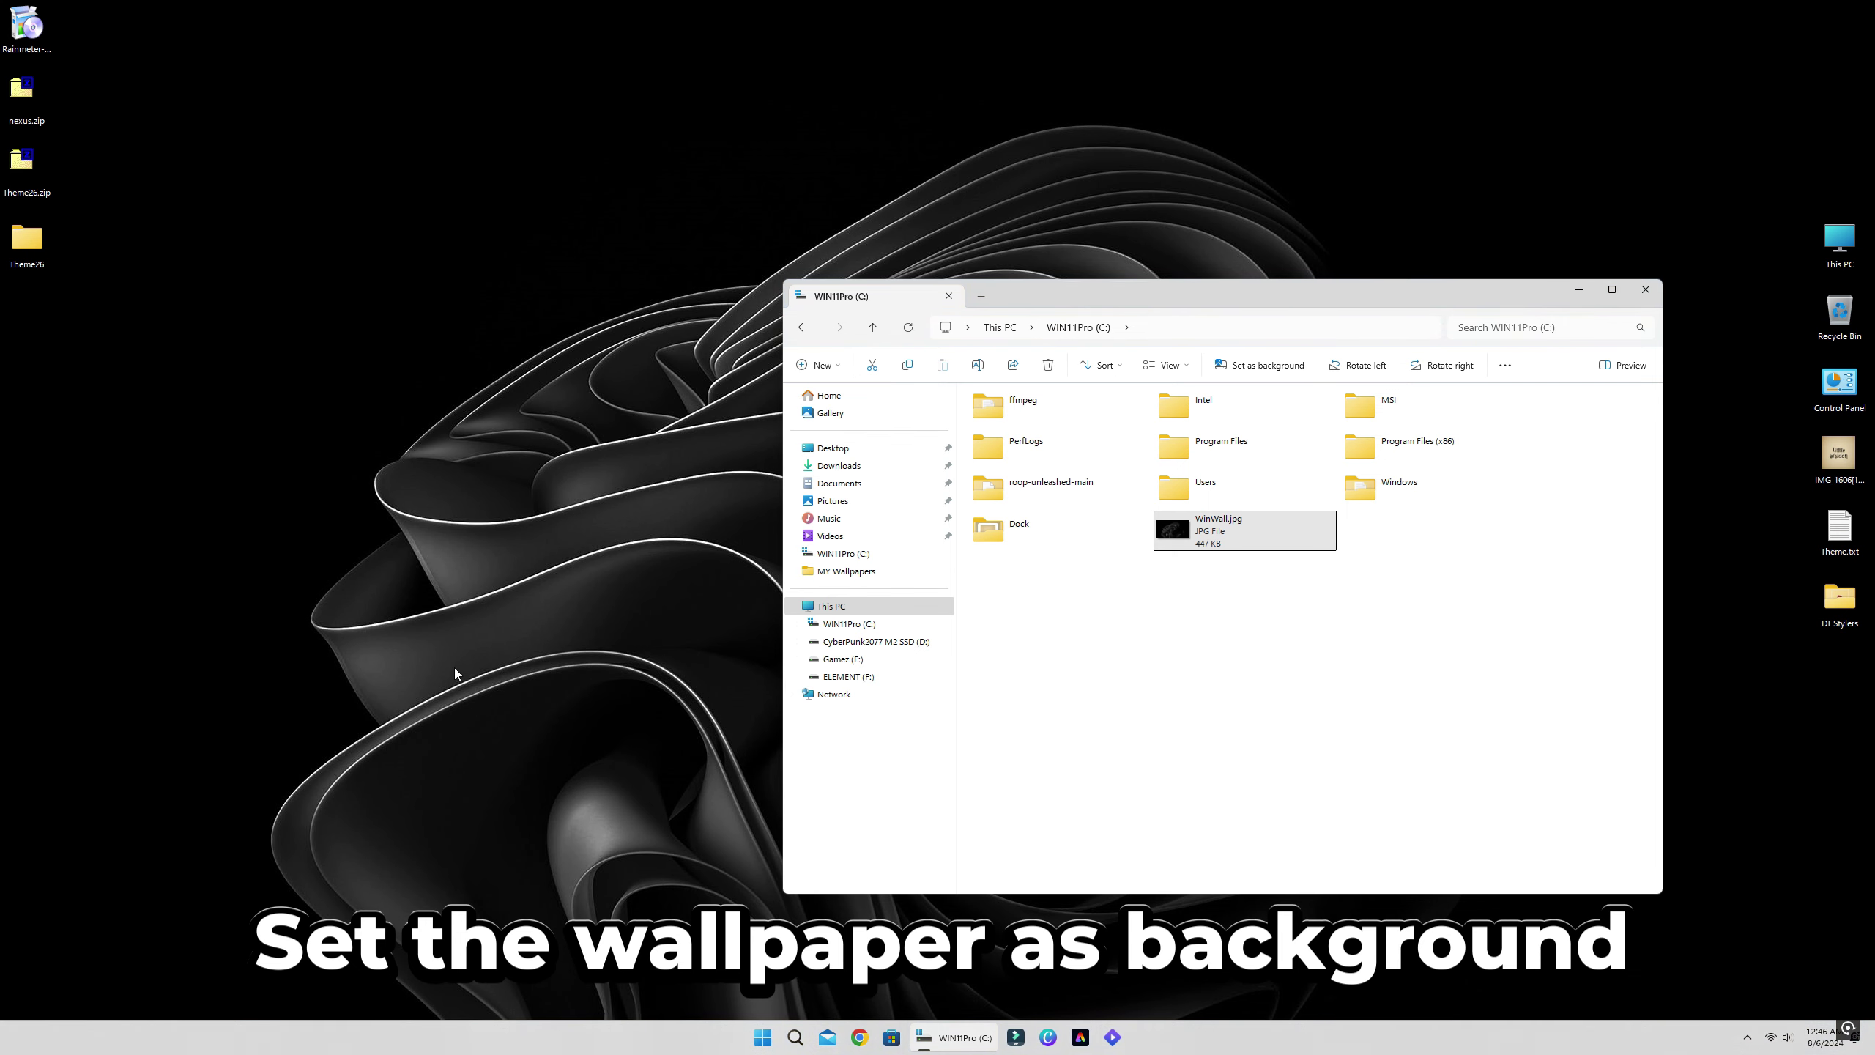
click(1640, 291)
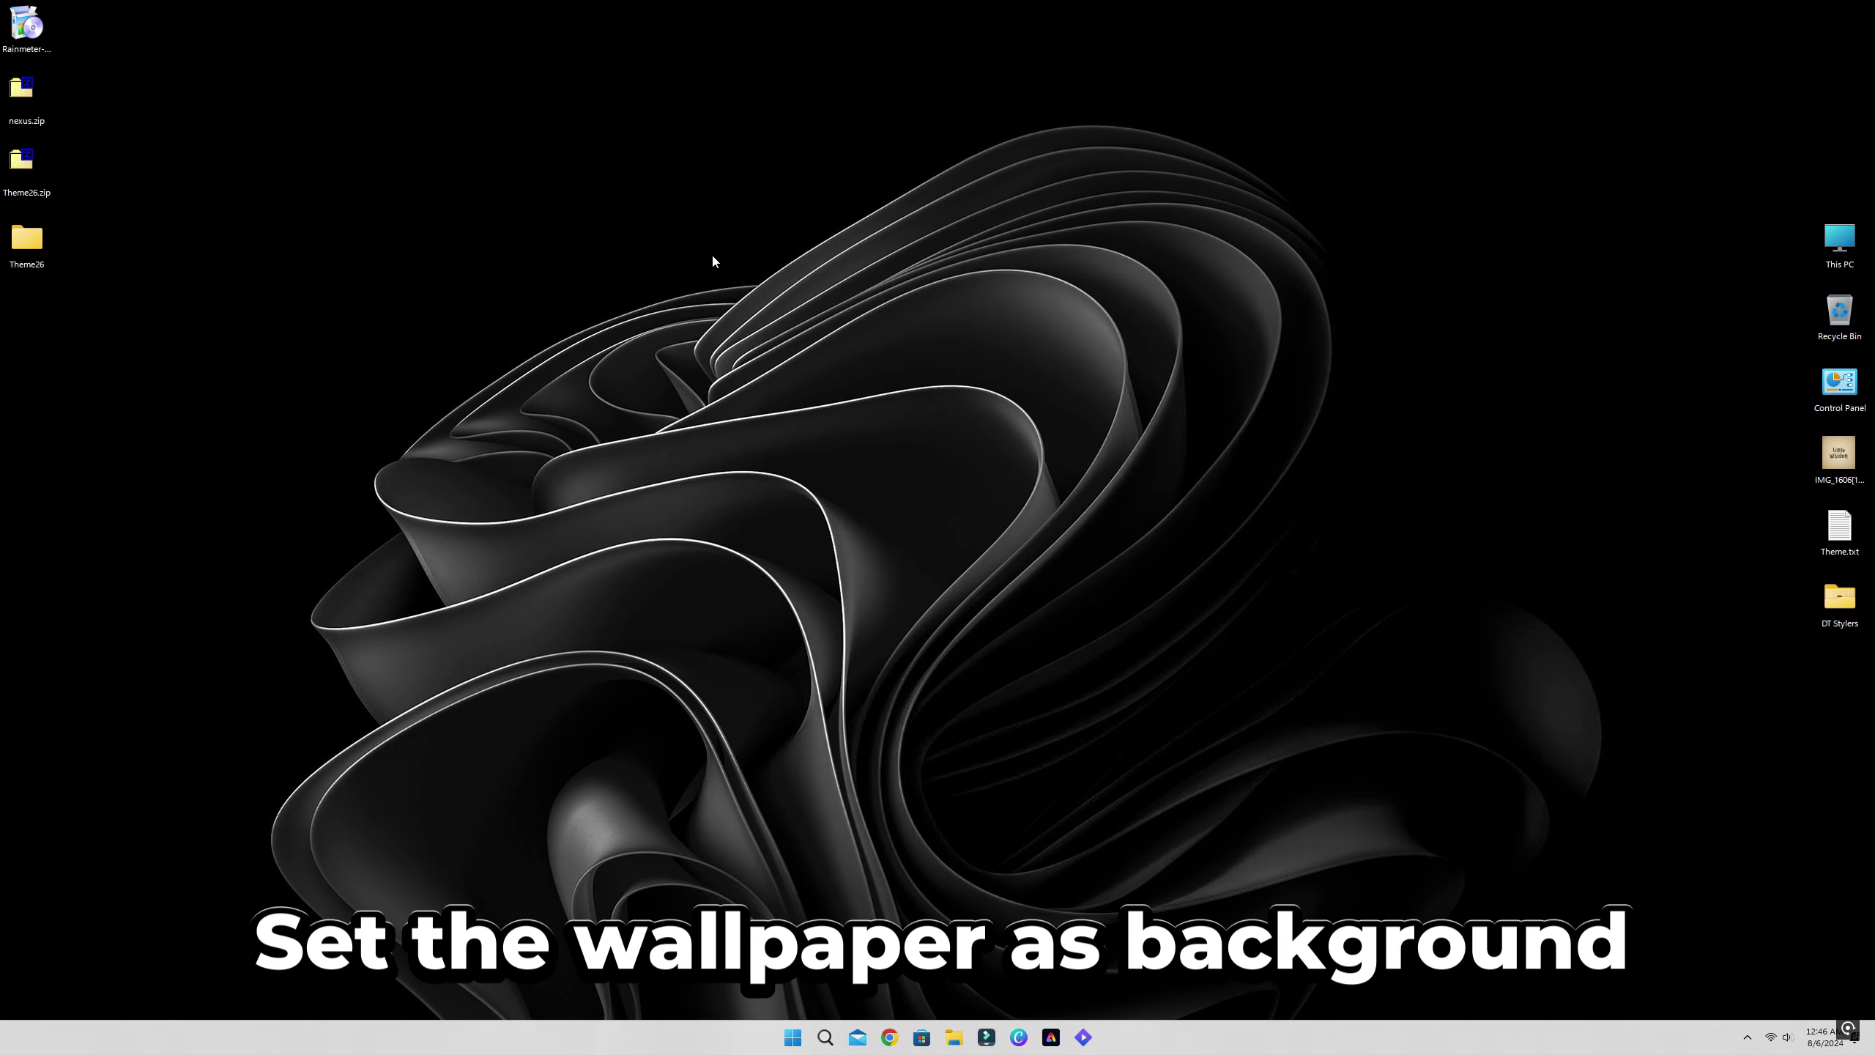
Change the Windows color mode to Dark in the personalization settings and close Settings.
right_click(657, 262)
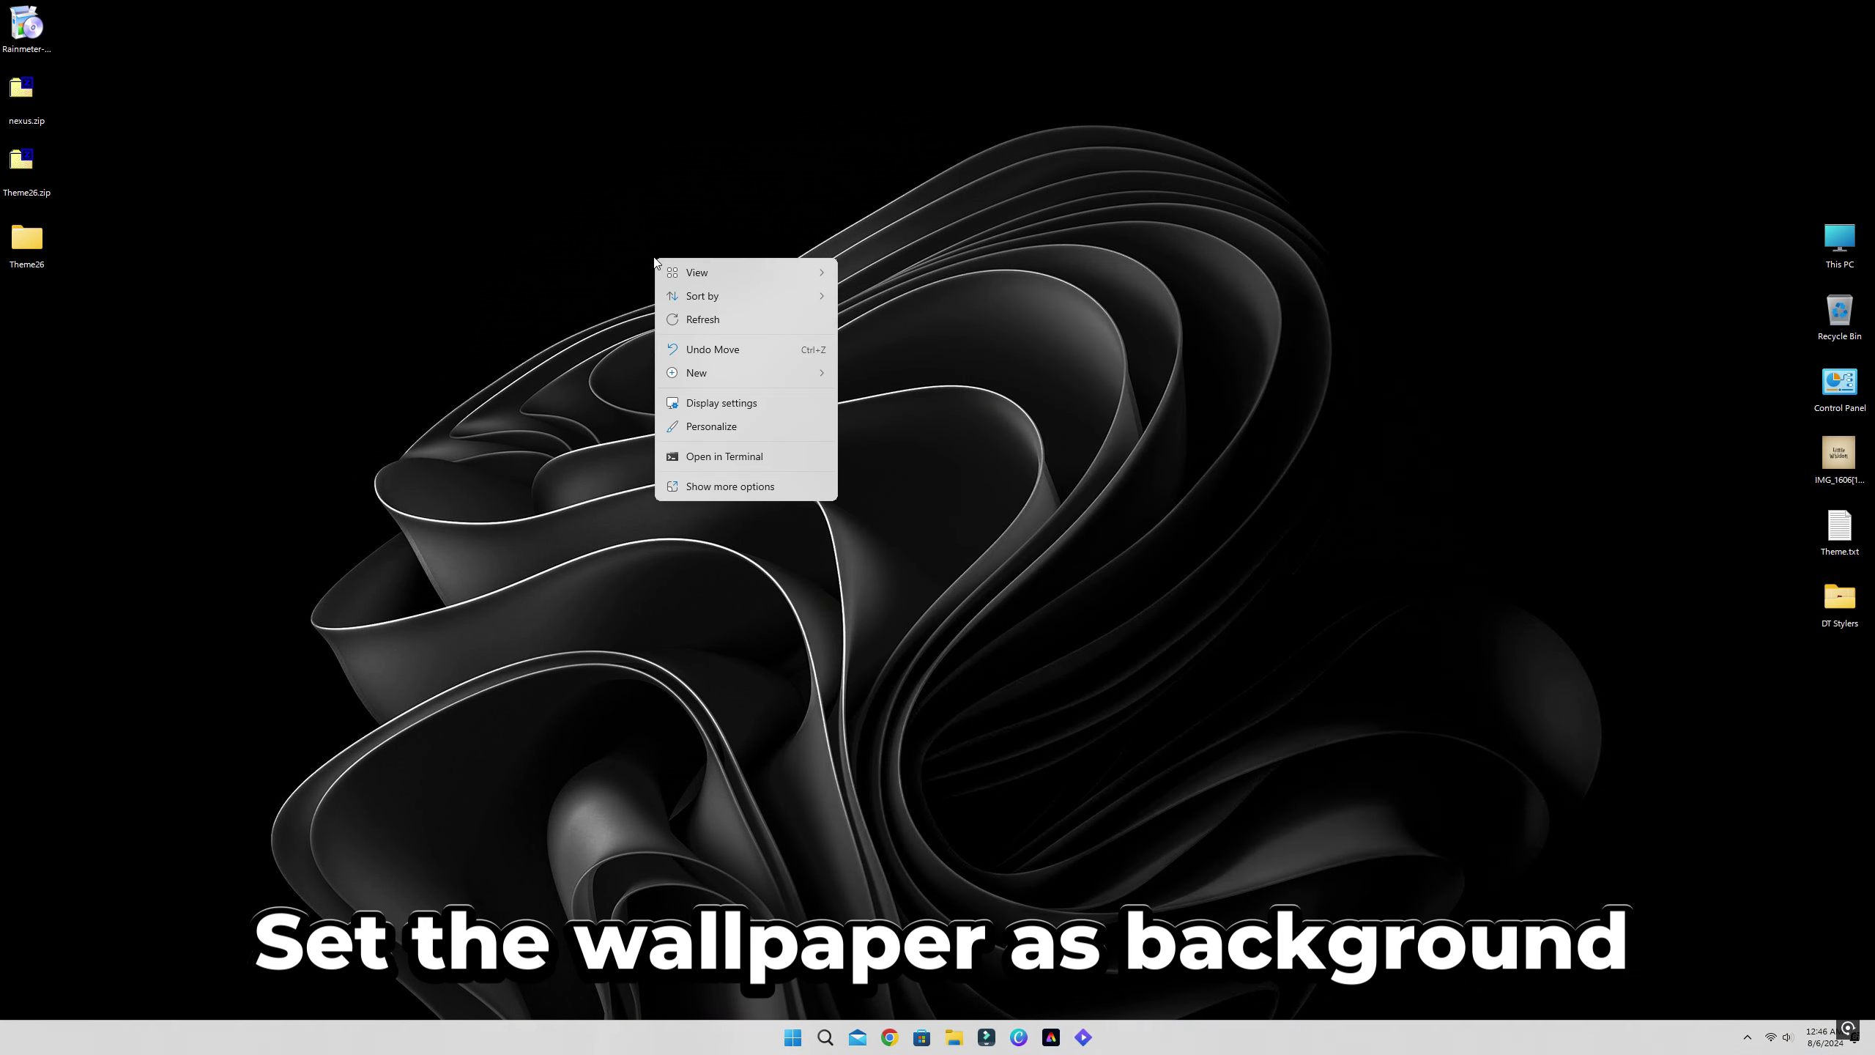
click(758, 424)
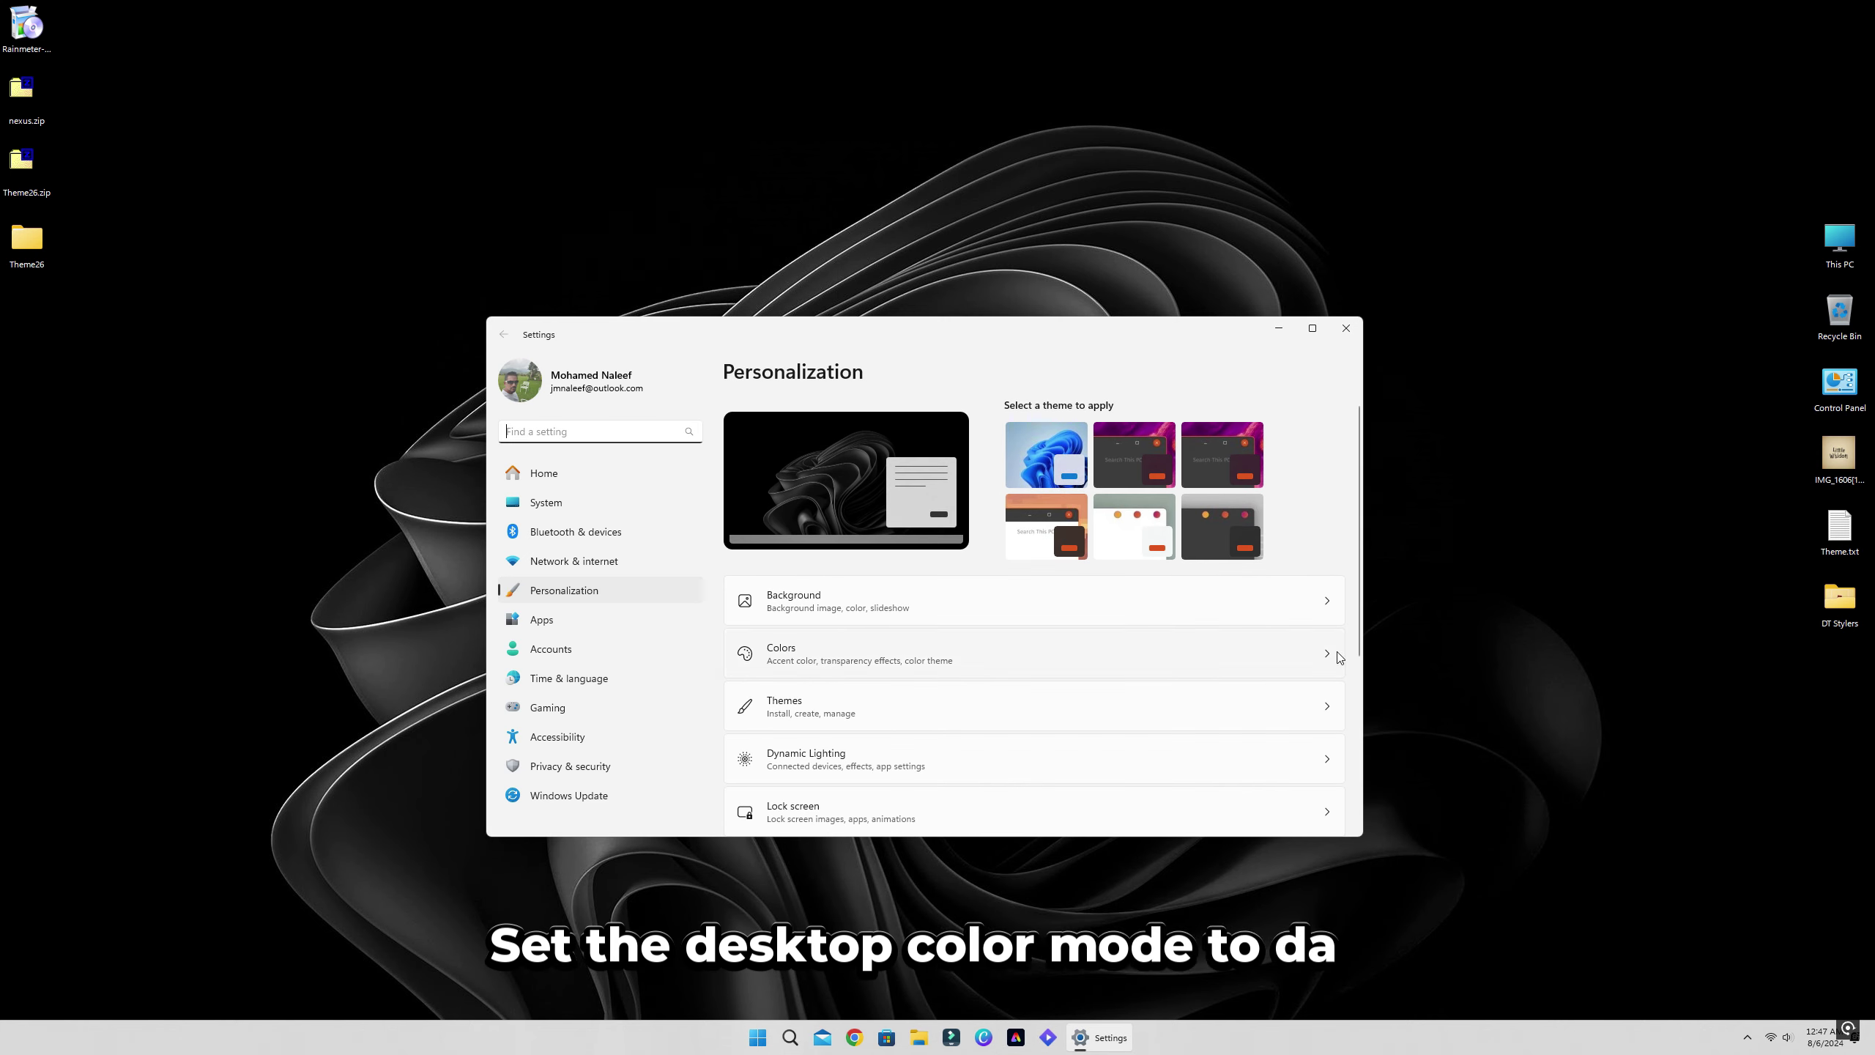
click(1226, 654)
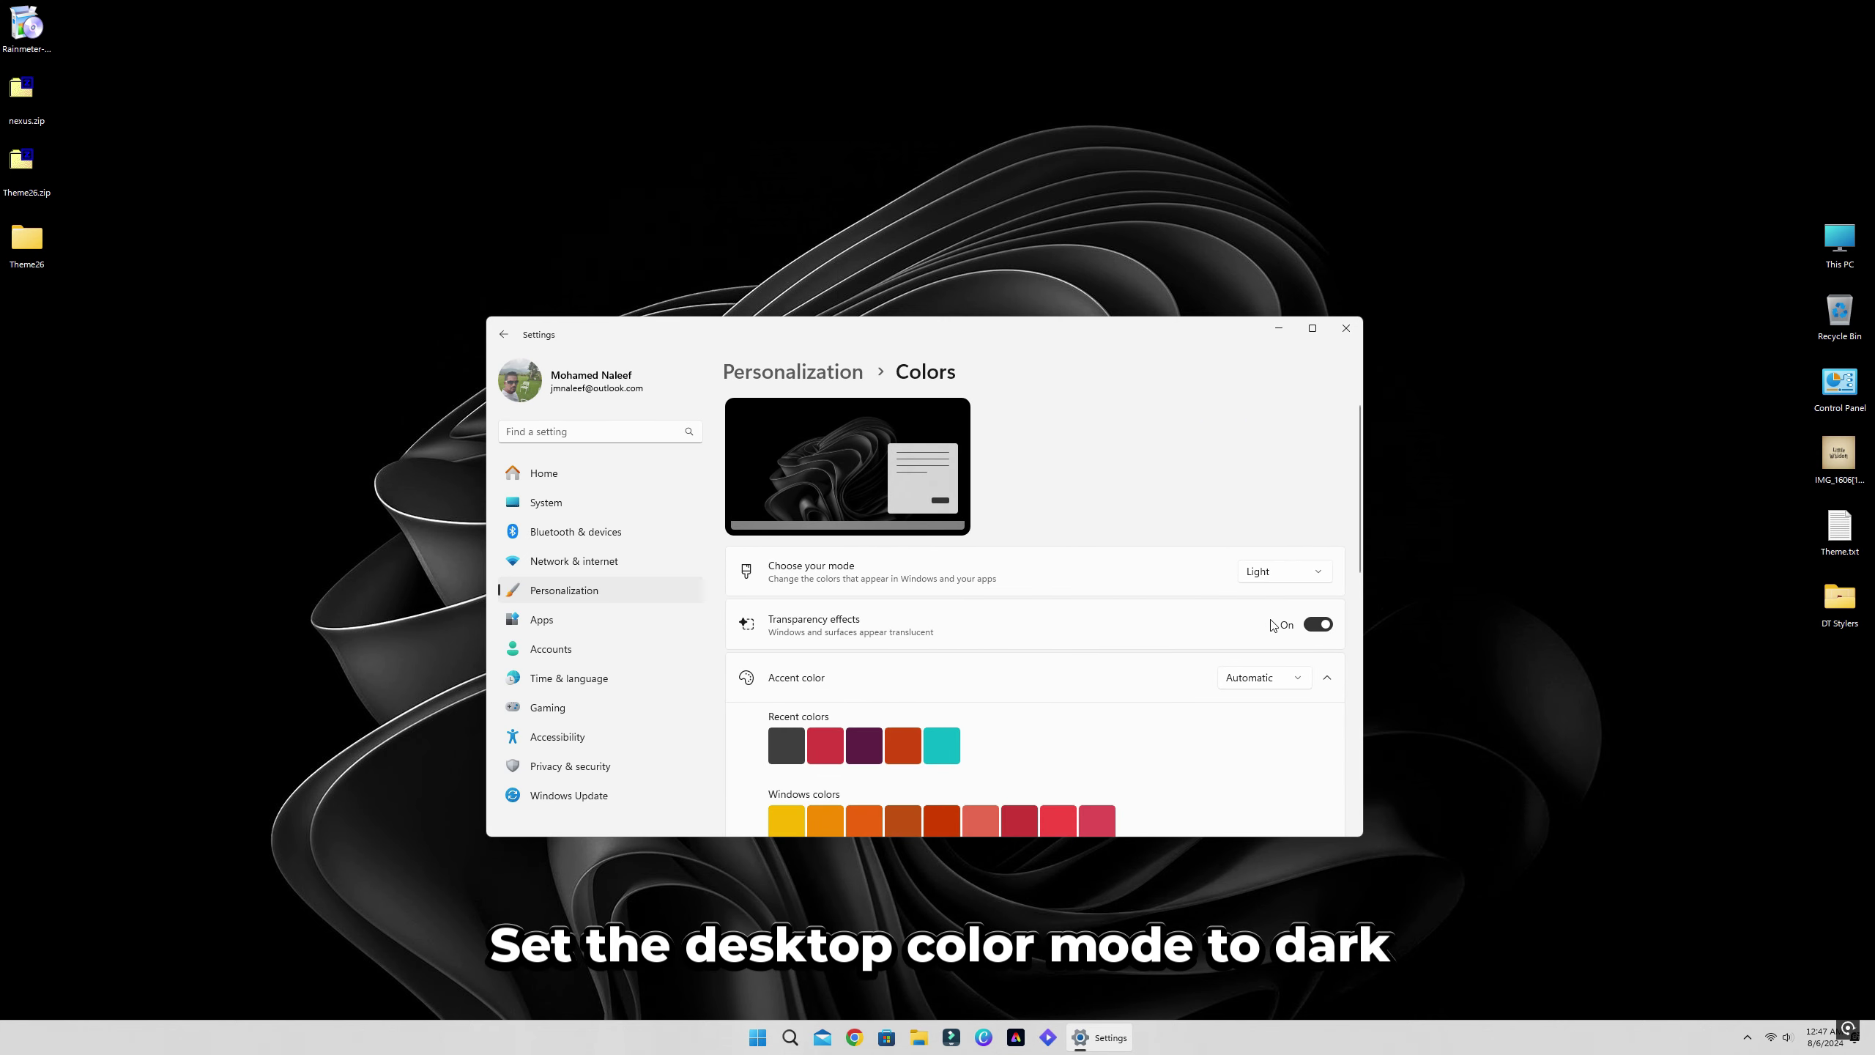
click(1269, 600)
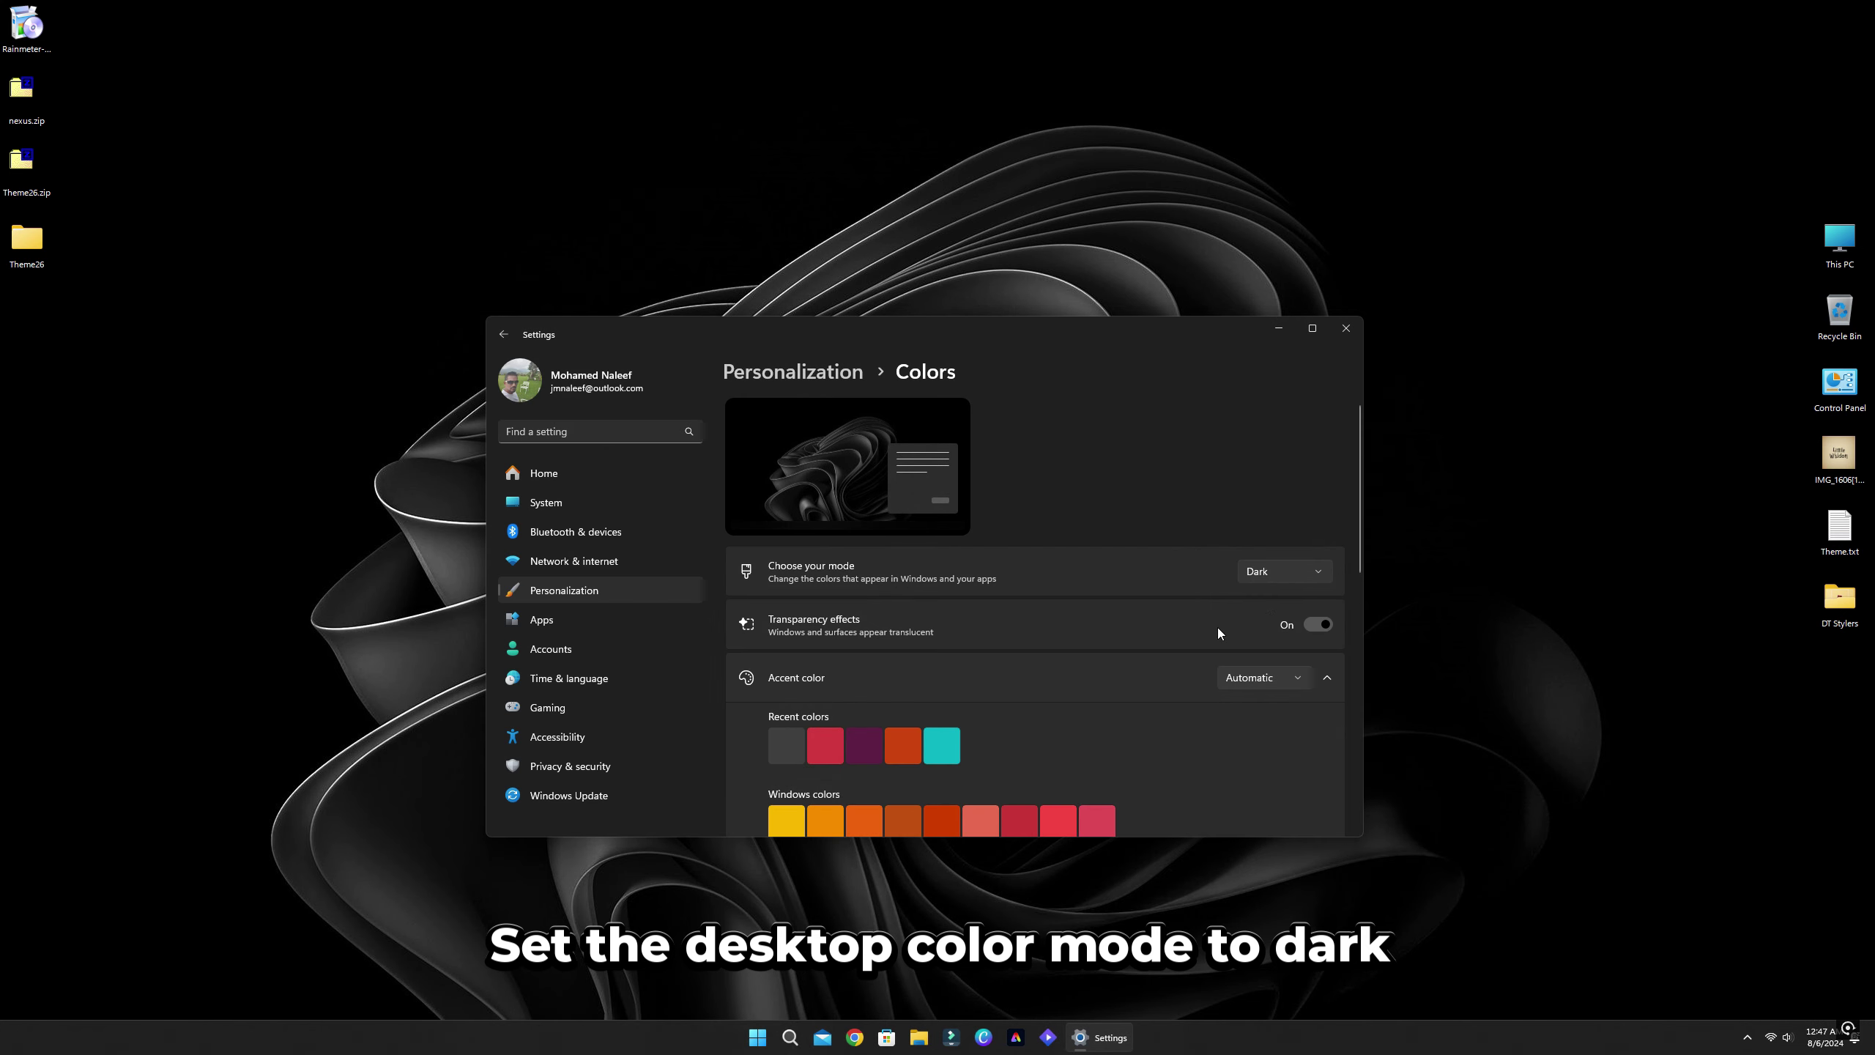
scroll(1253, 709, down, 4)
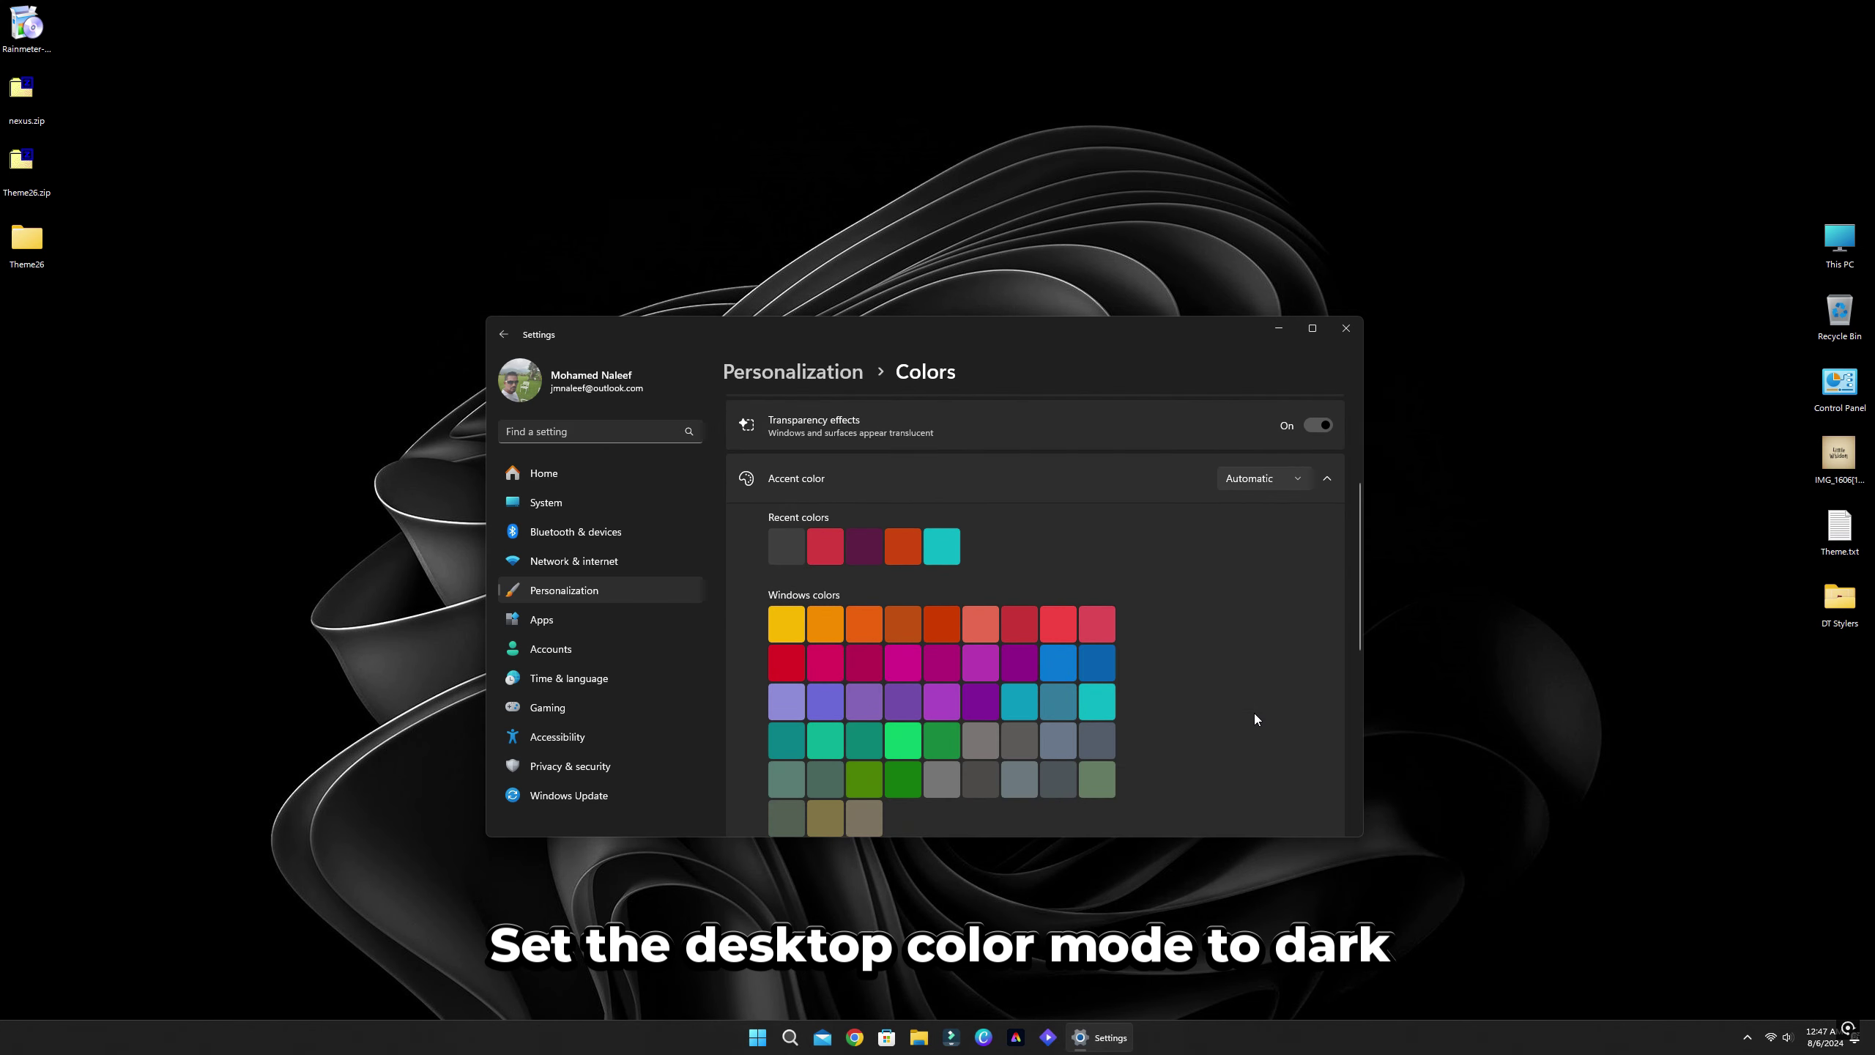
scroll(1253, 712, down, 2)
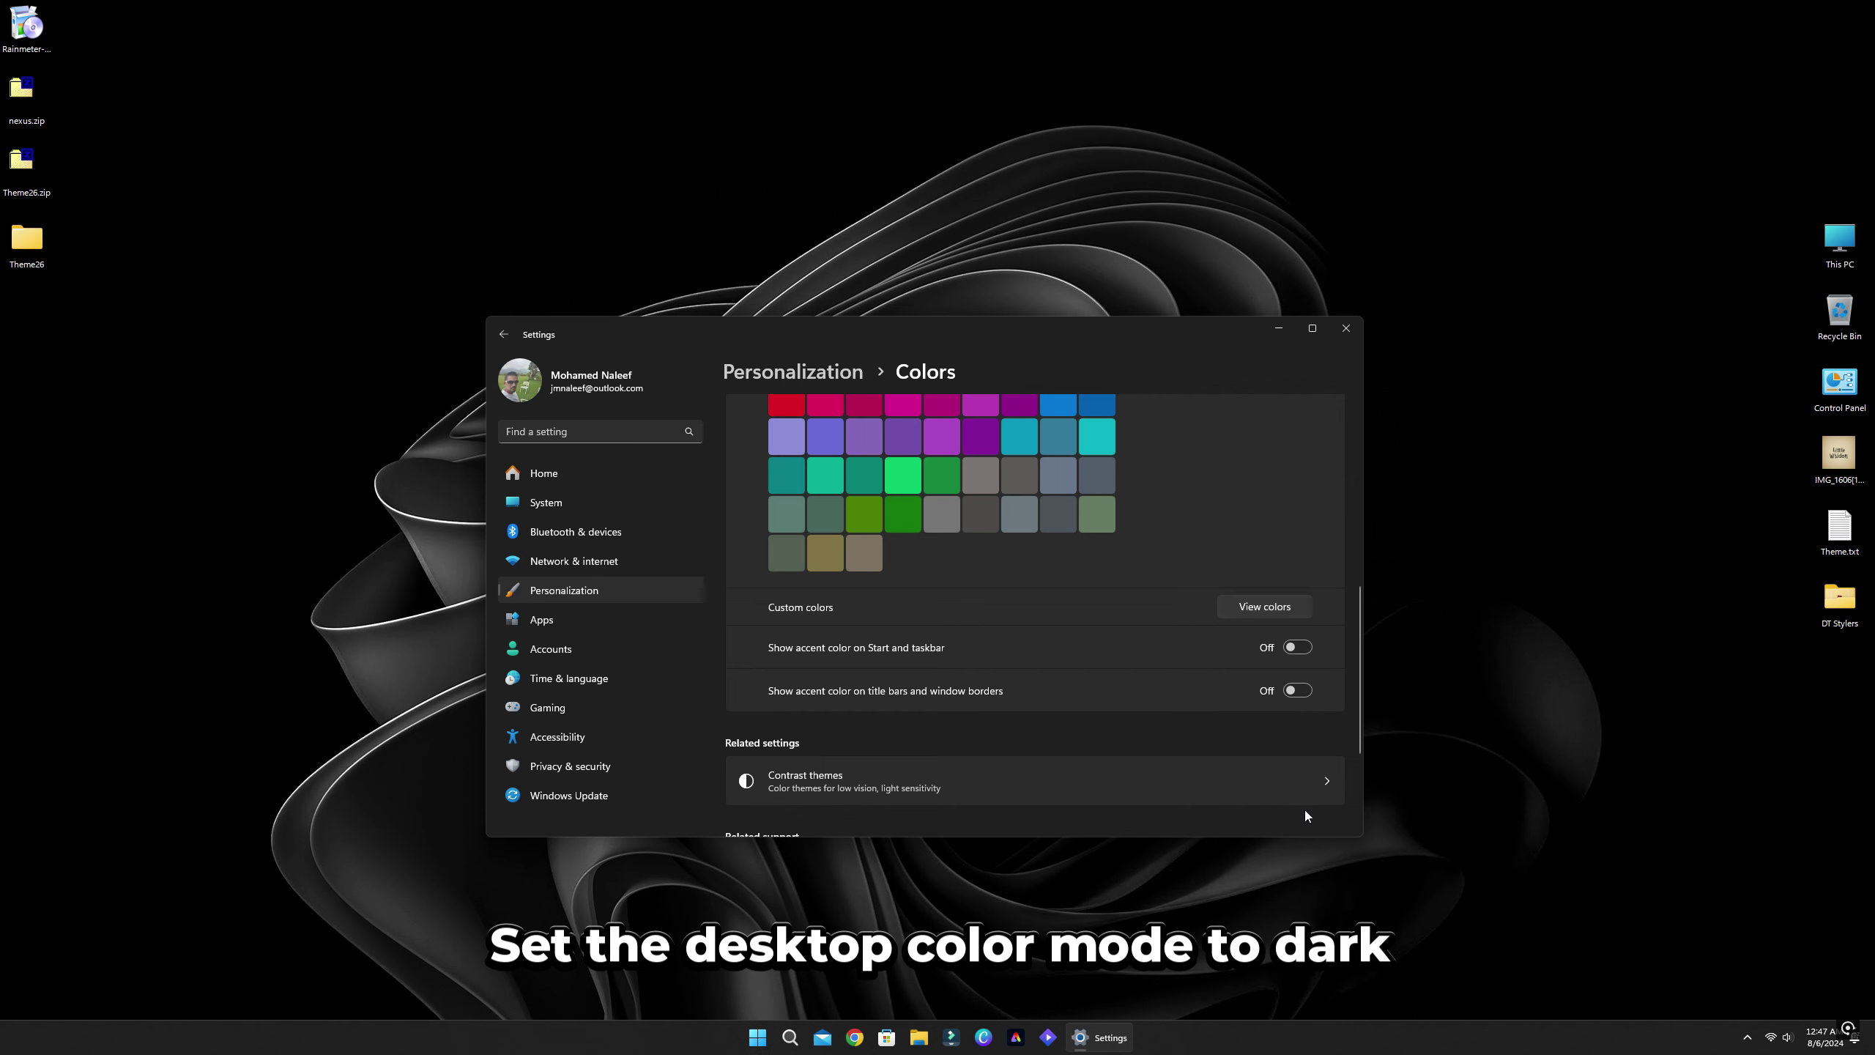
scroll(1305, 815, down, 3)
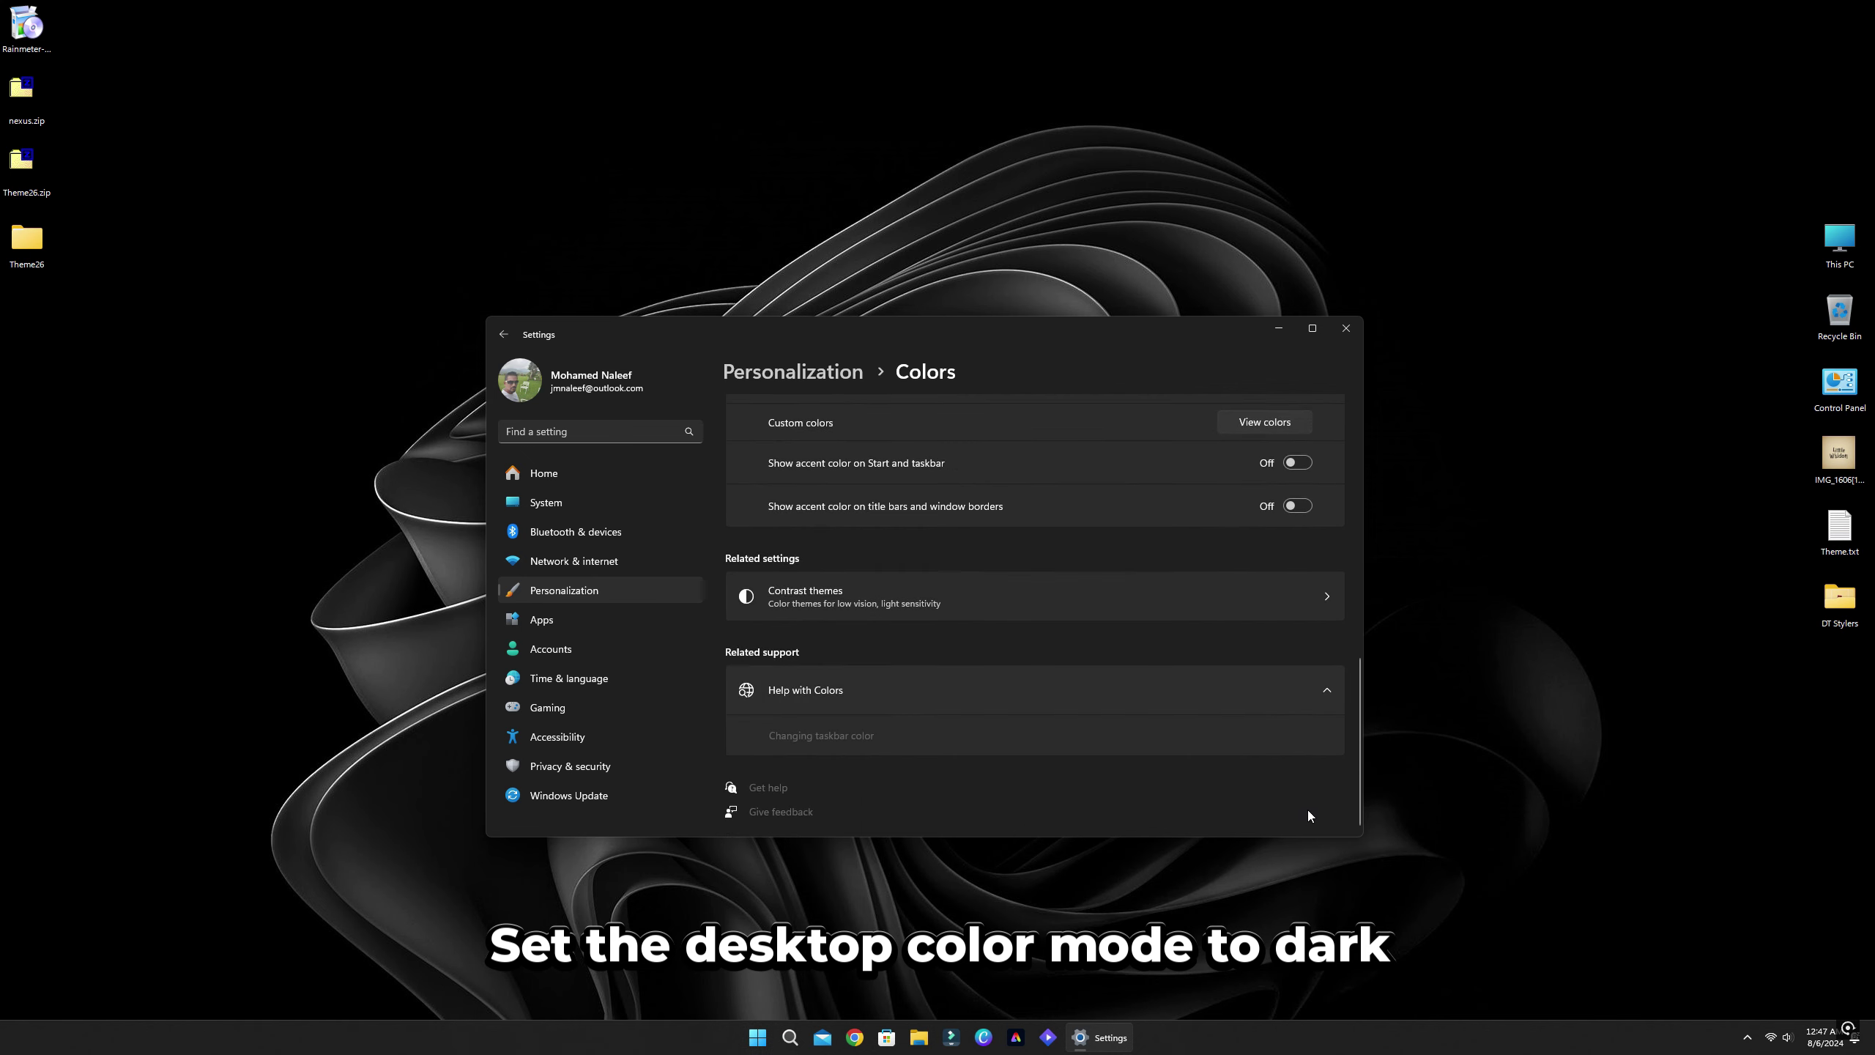
click(1340, 334)
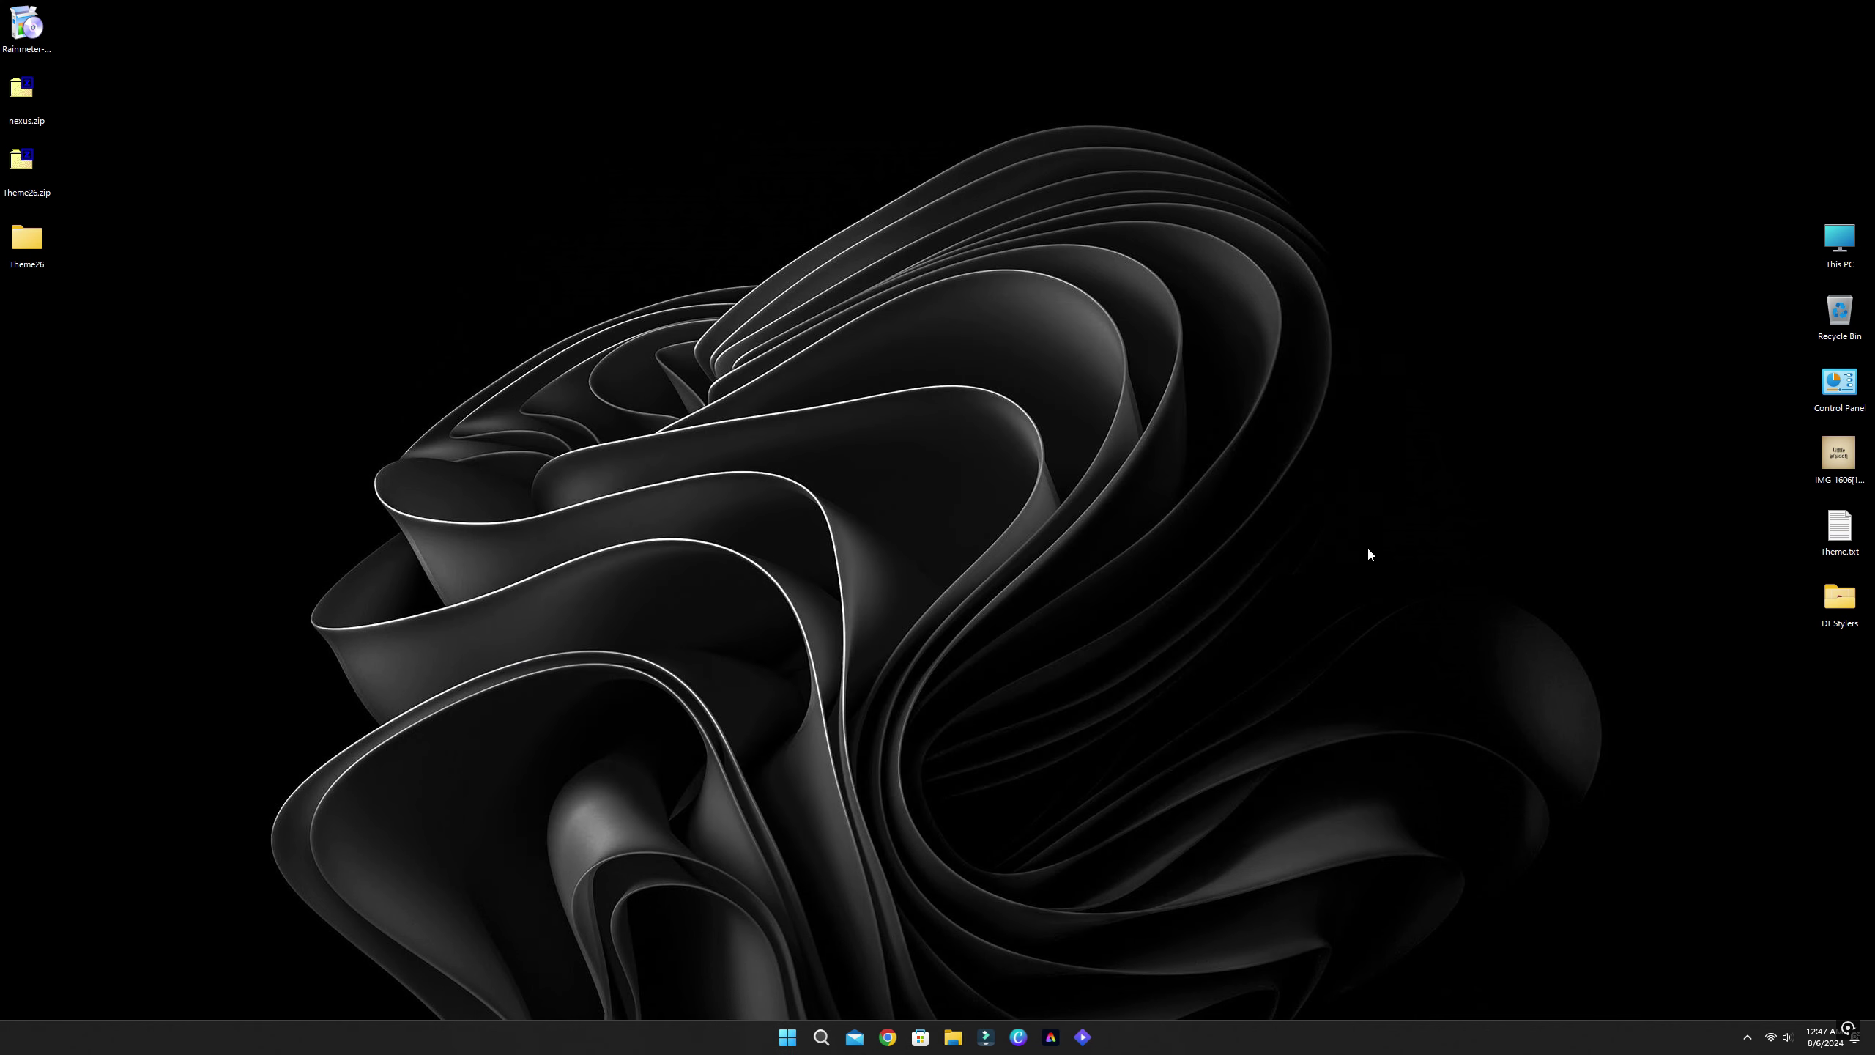
Turn on automatic hiding of the taskbar in the taskbar behaviors settings.
right_click(1233, 1041)
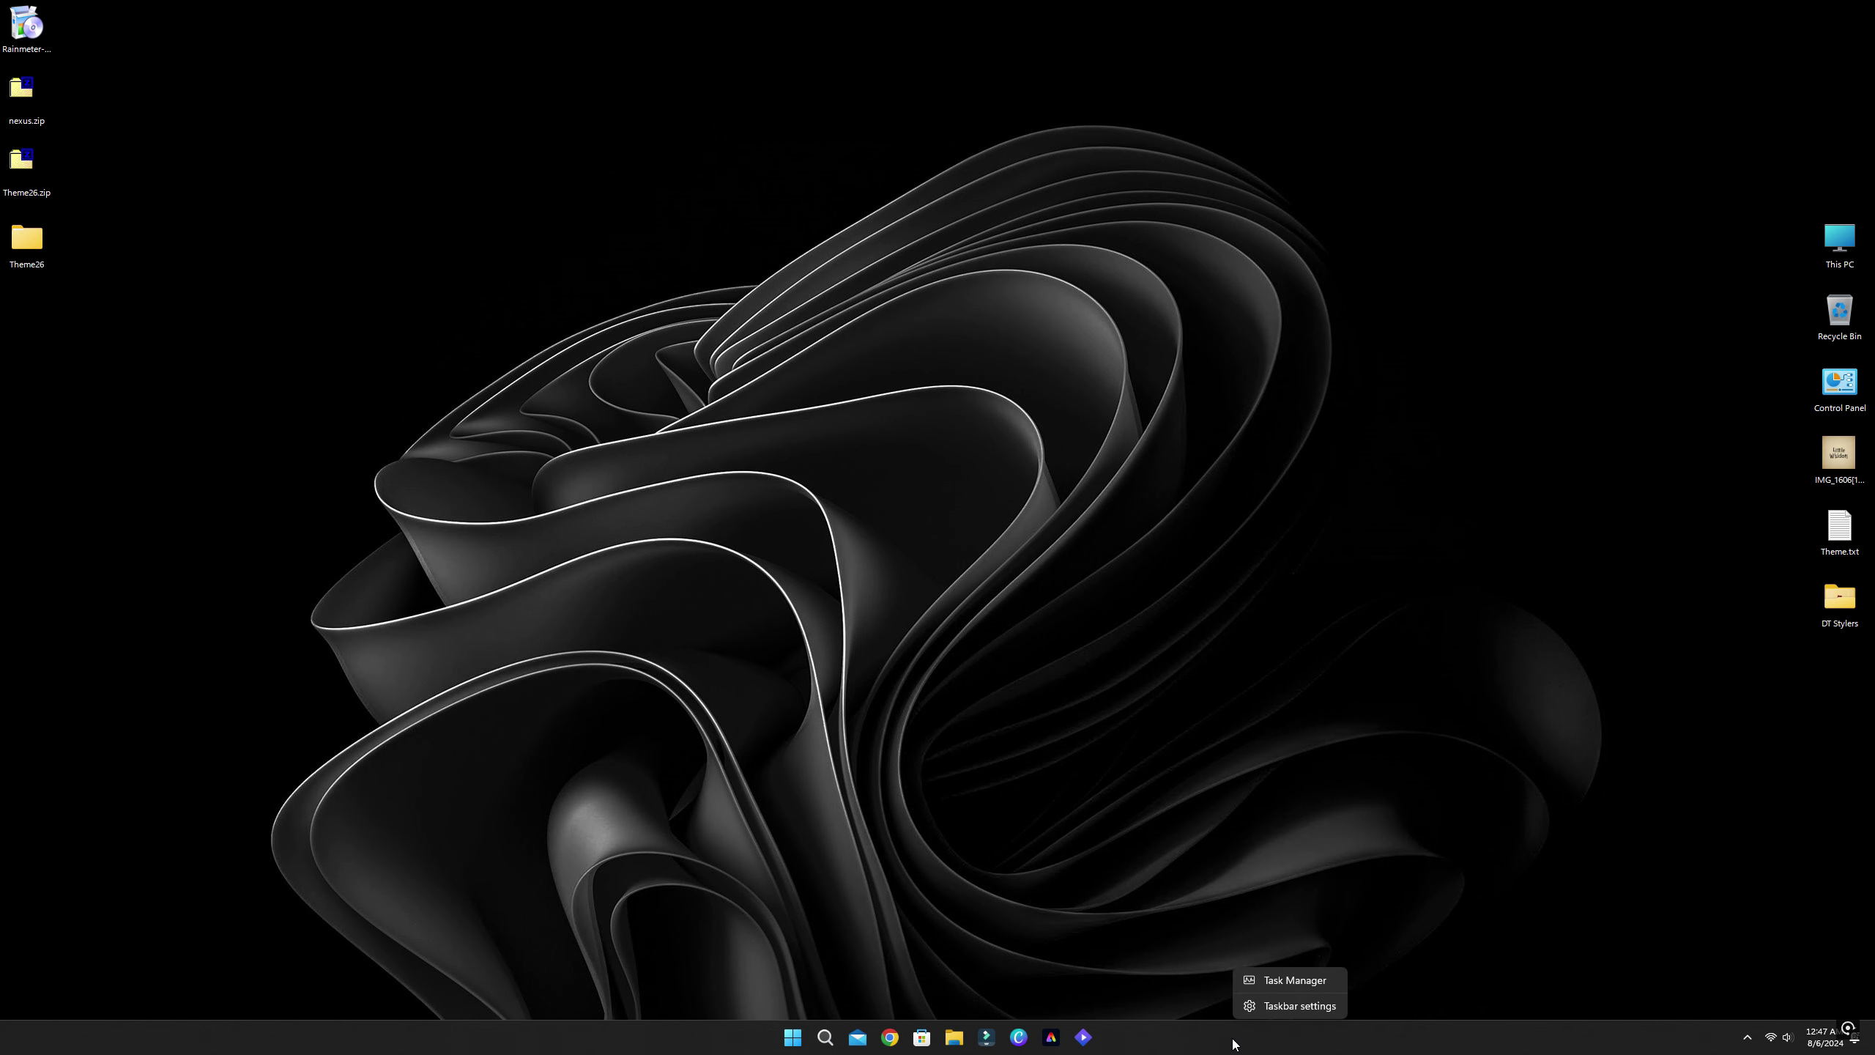
click(1296, 1007)
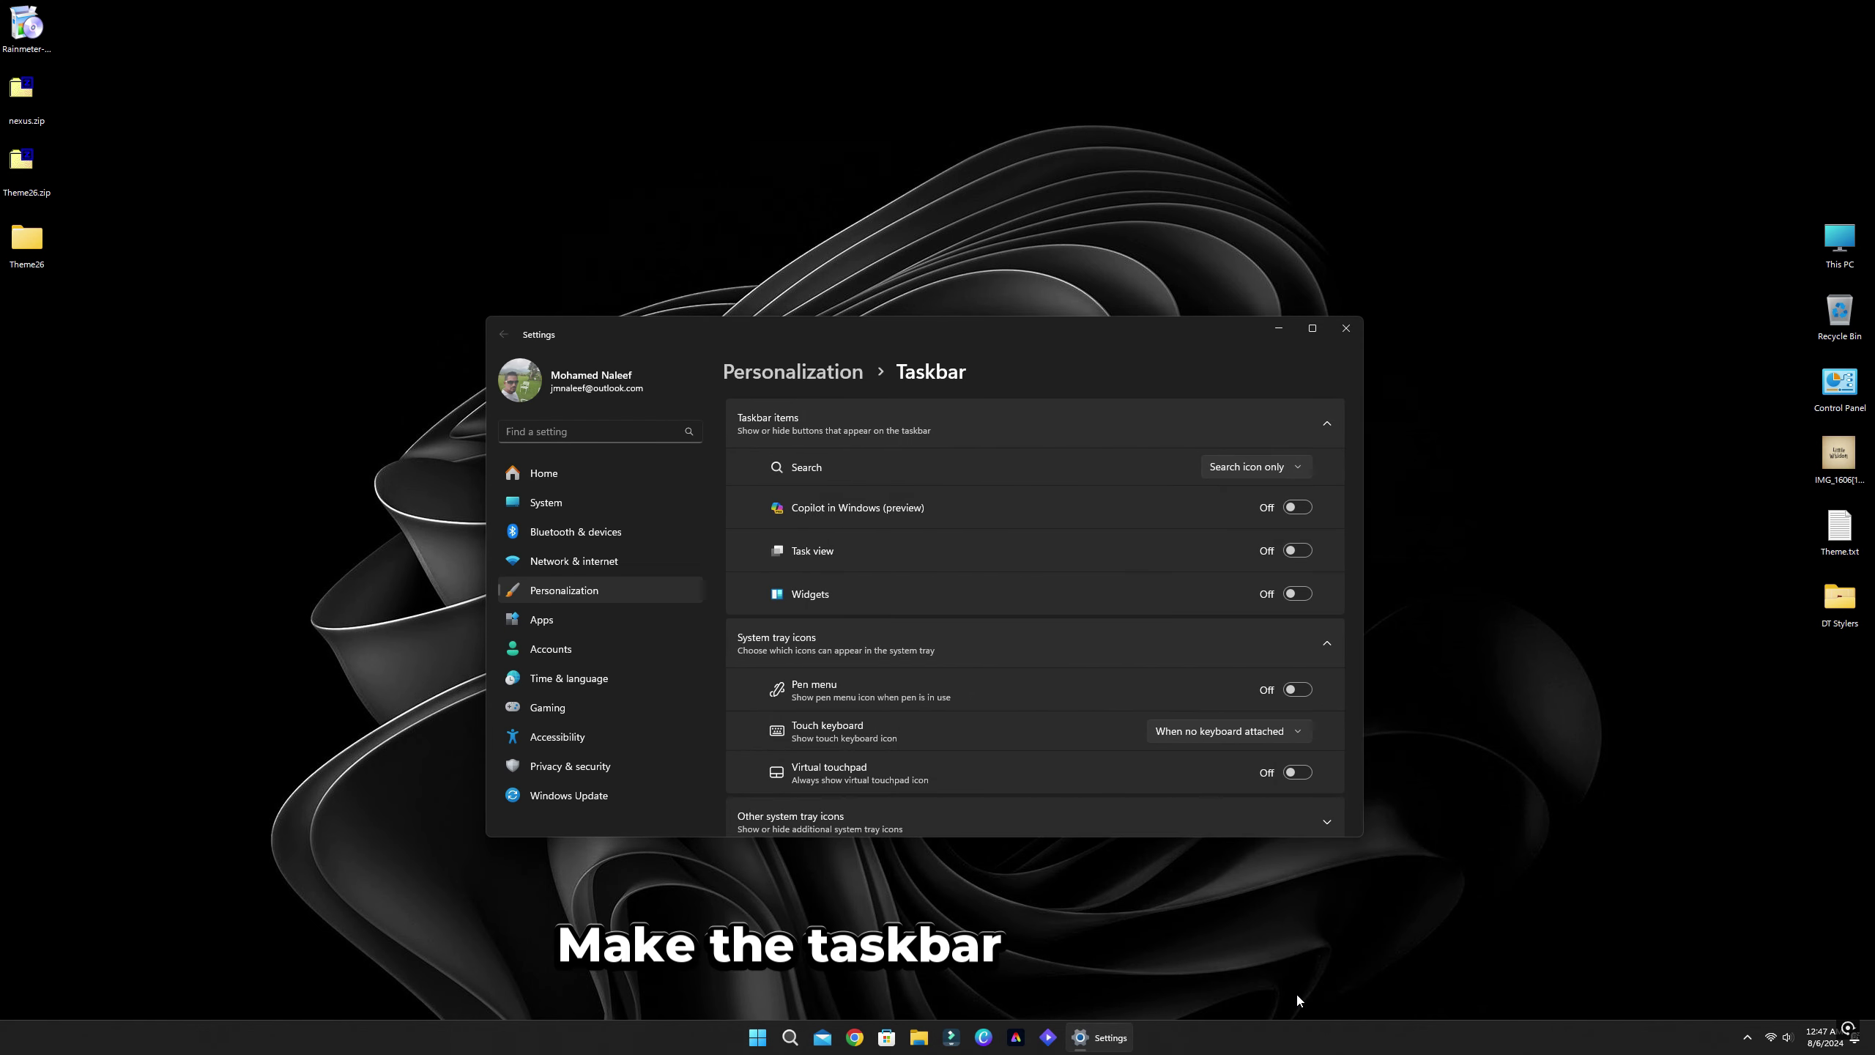
scroll(912, 628, down, 3)
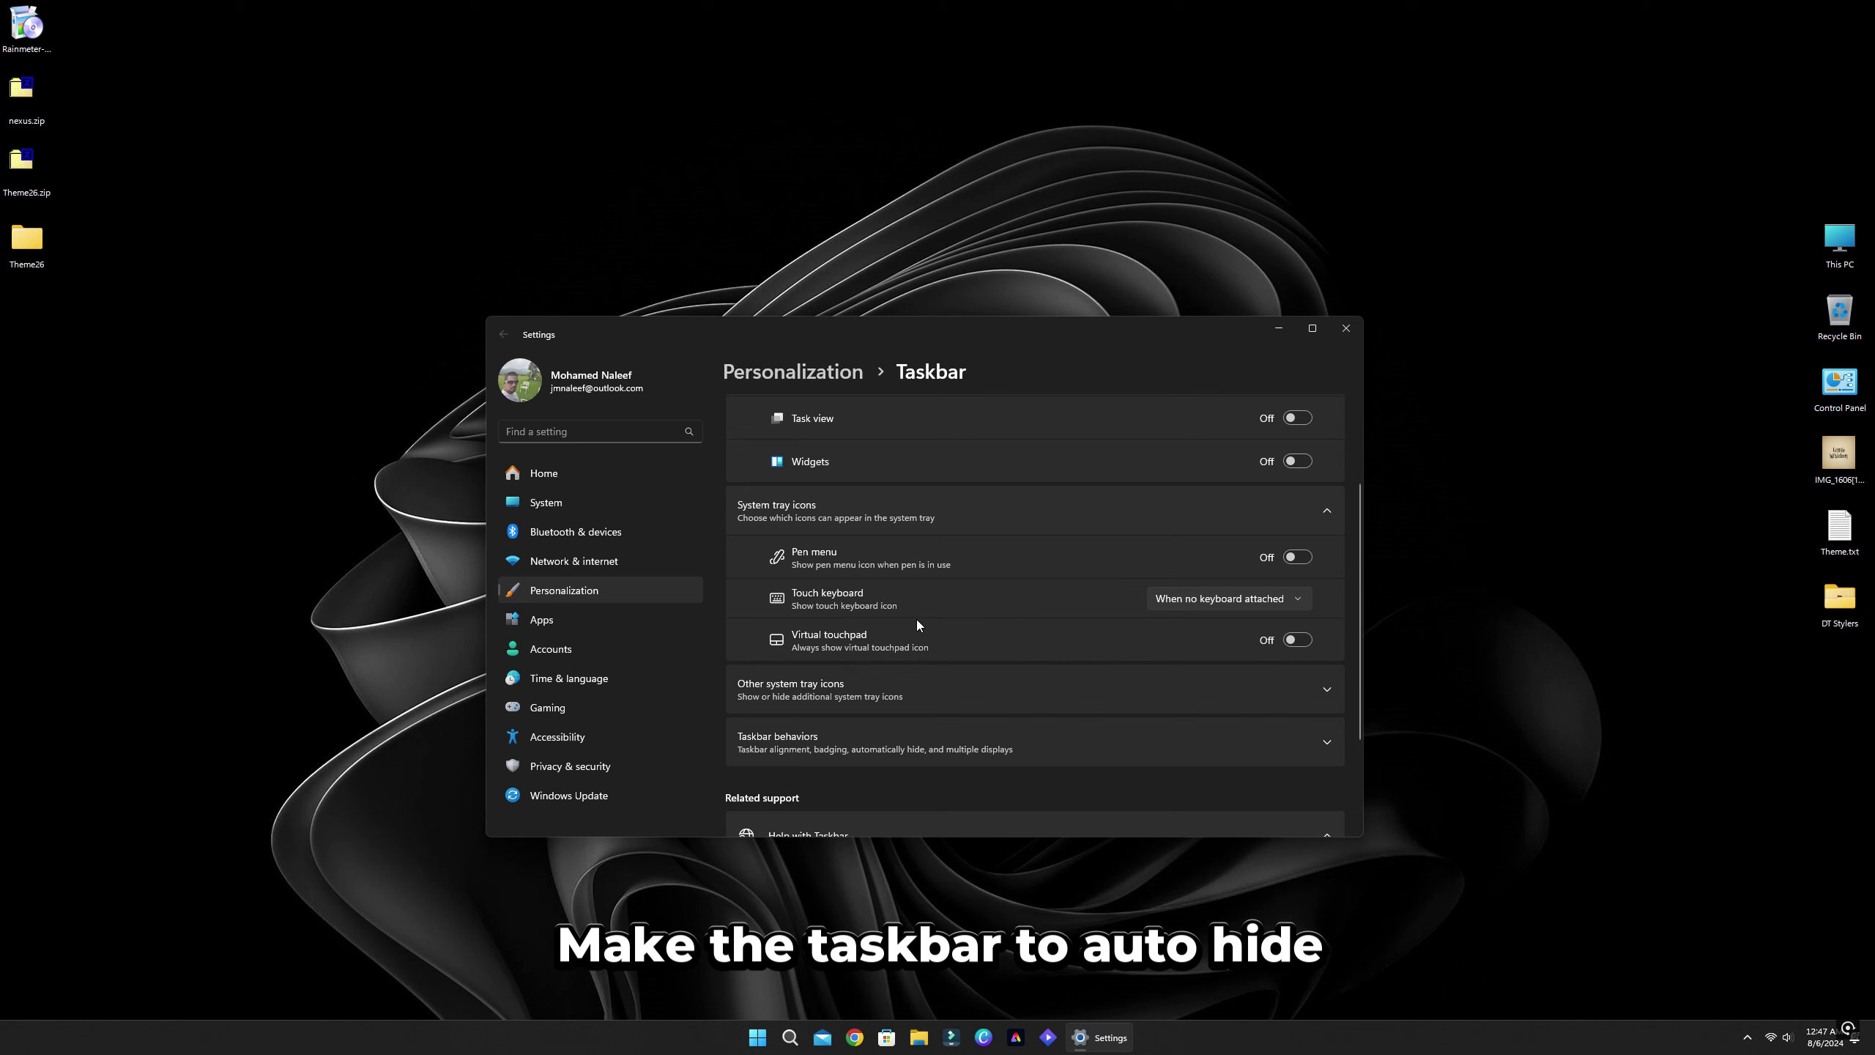
click(926, 754)
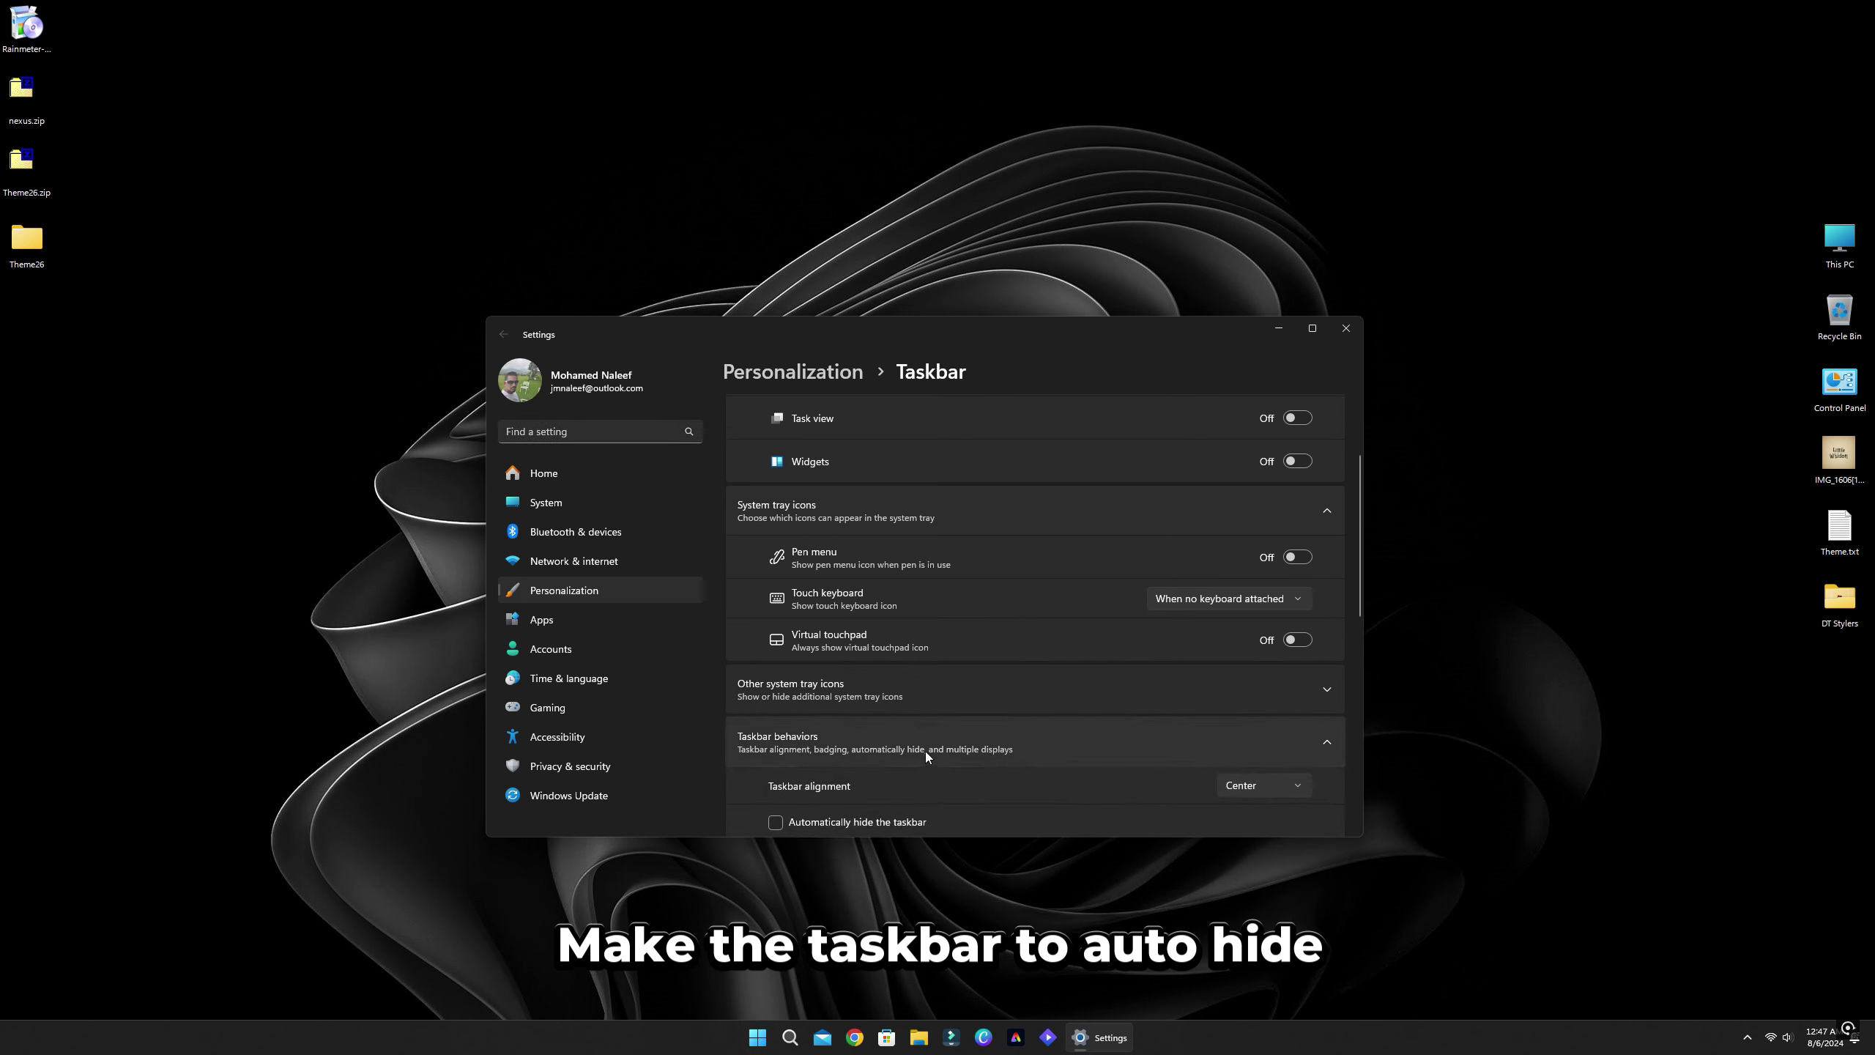
scroll(926, 751, down, 2)
click(895, 689)
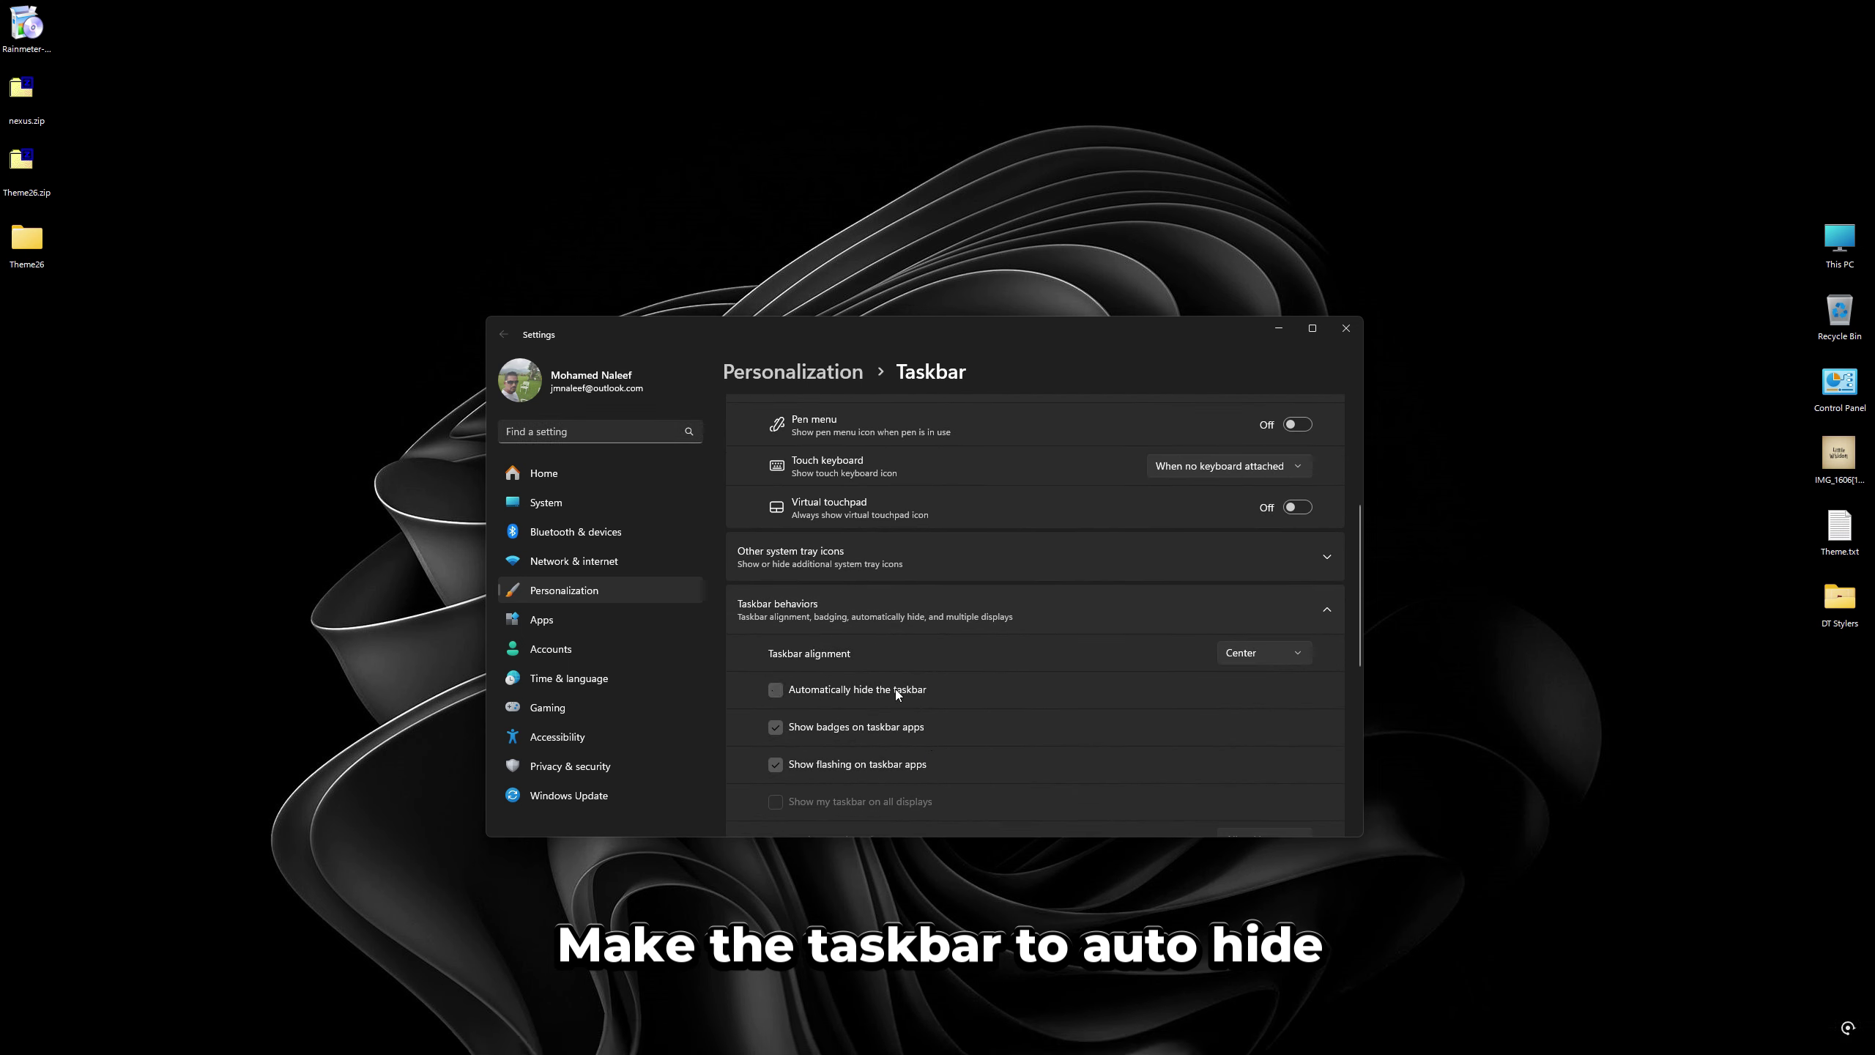
Close Settings and install the 64-bit version of Rainmeter in English into C:\Program Files\Rainmeter, with launch on startup enabled.
click(1345, 328)
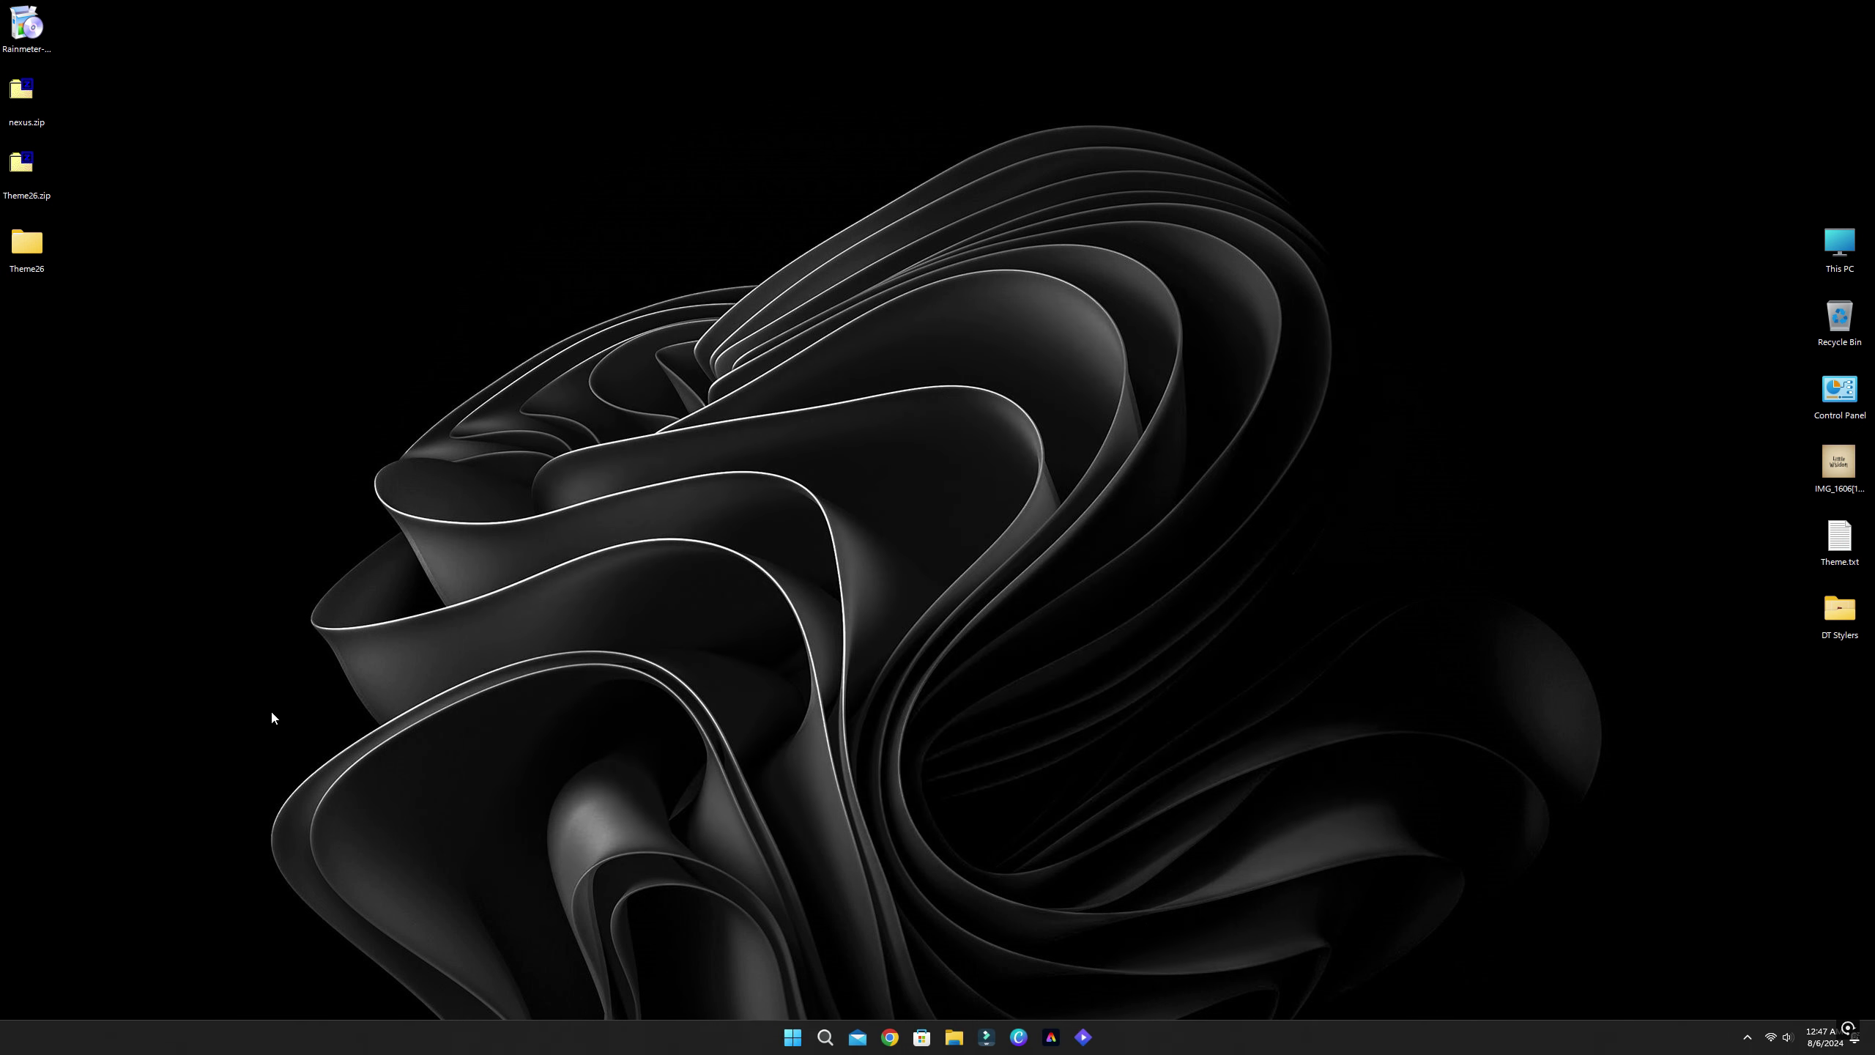
double_click(42, 38)
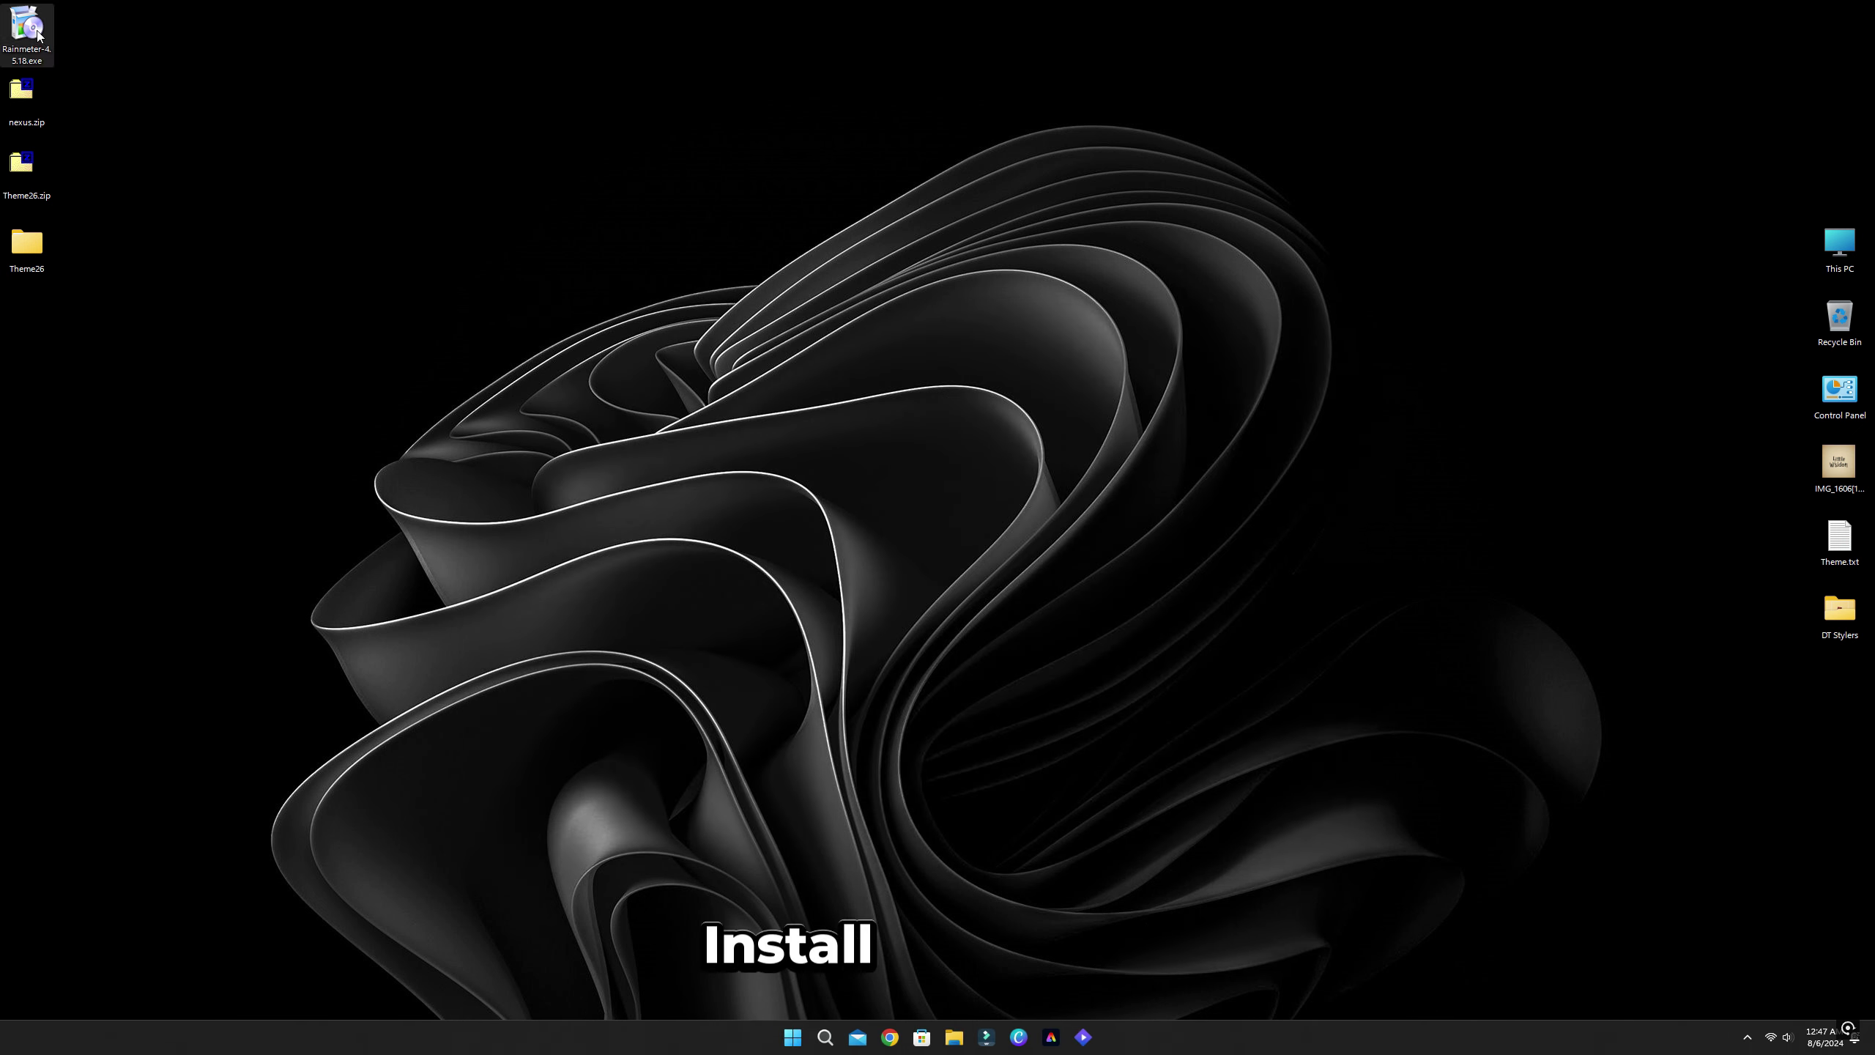
click(958, 572)
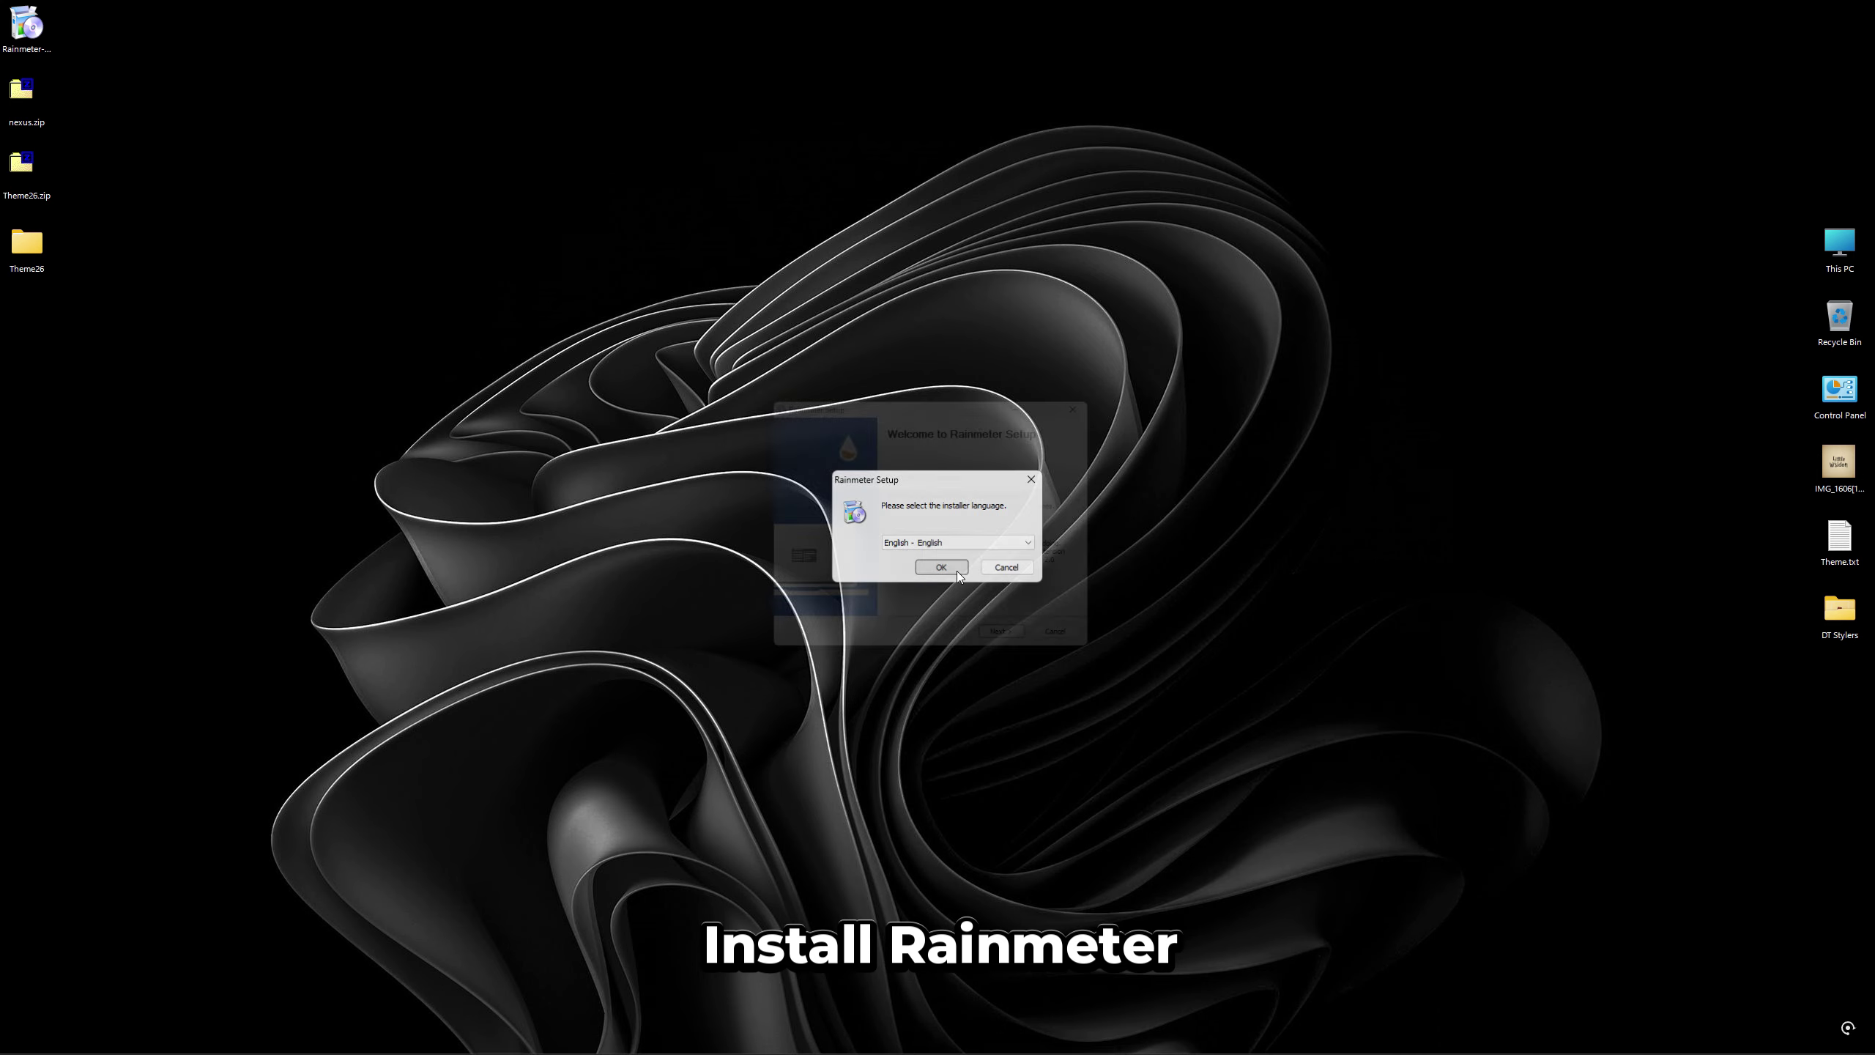
click(1020, 655)
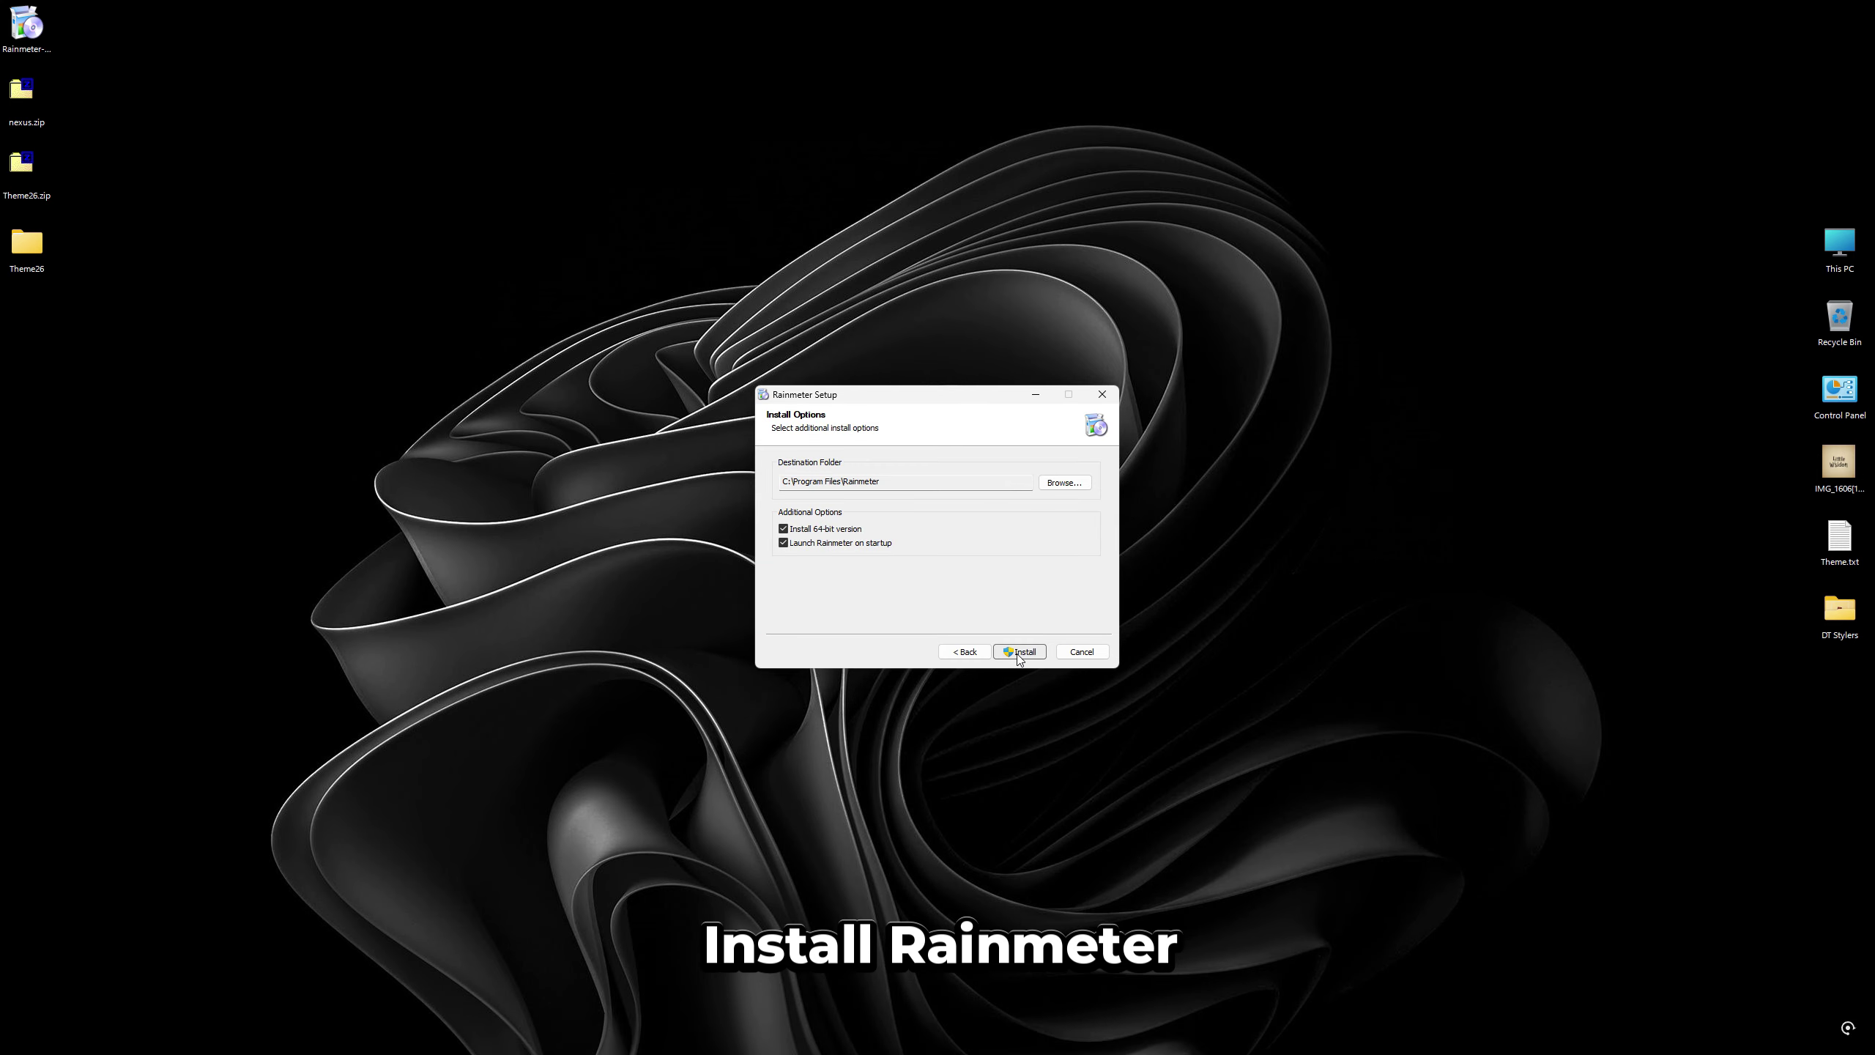
click(1019, 652)
click(858, 642)
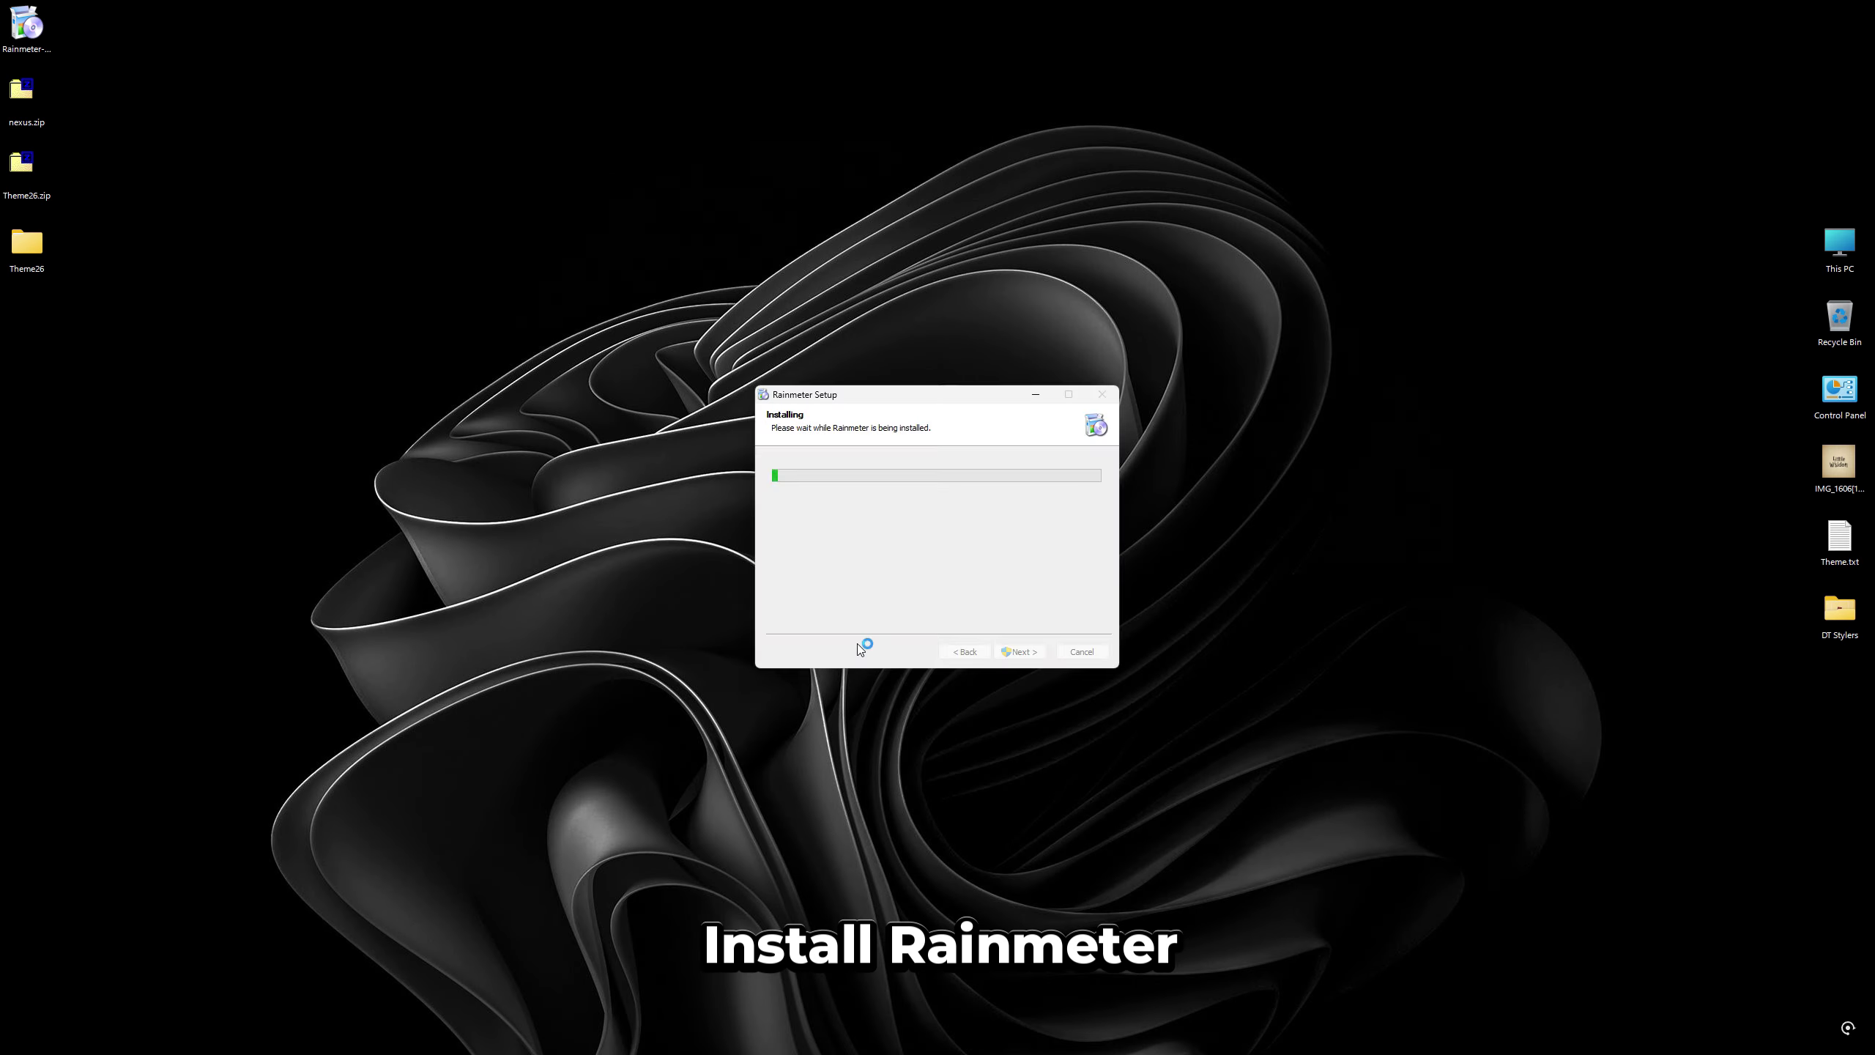
click(1016, 652)
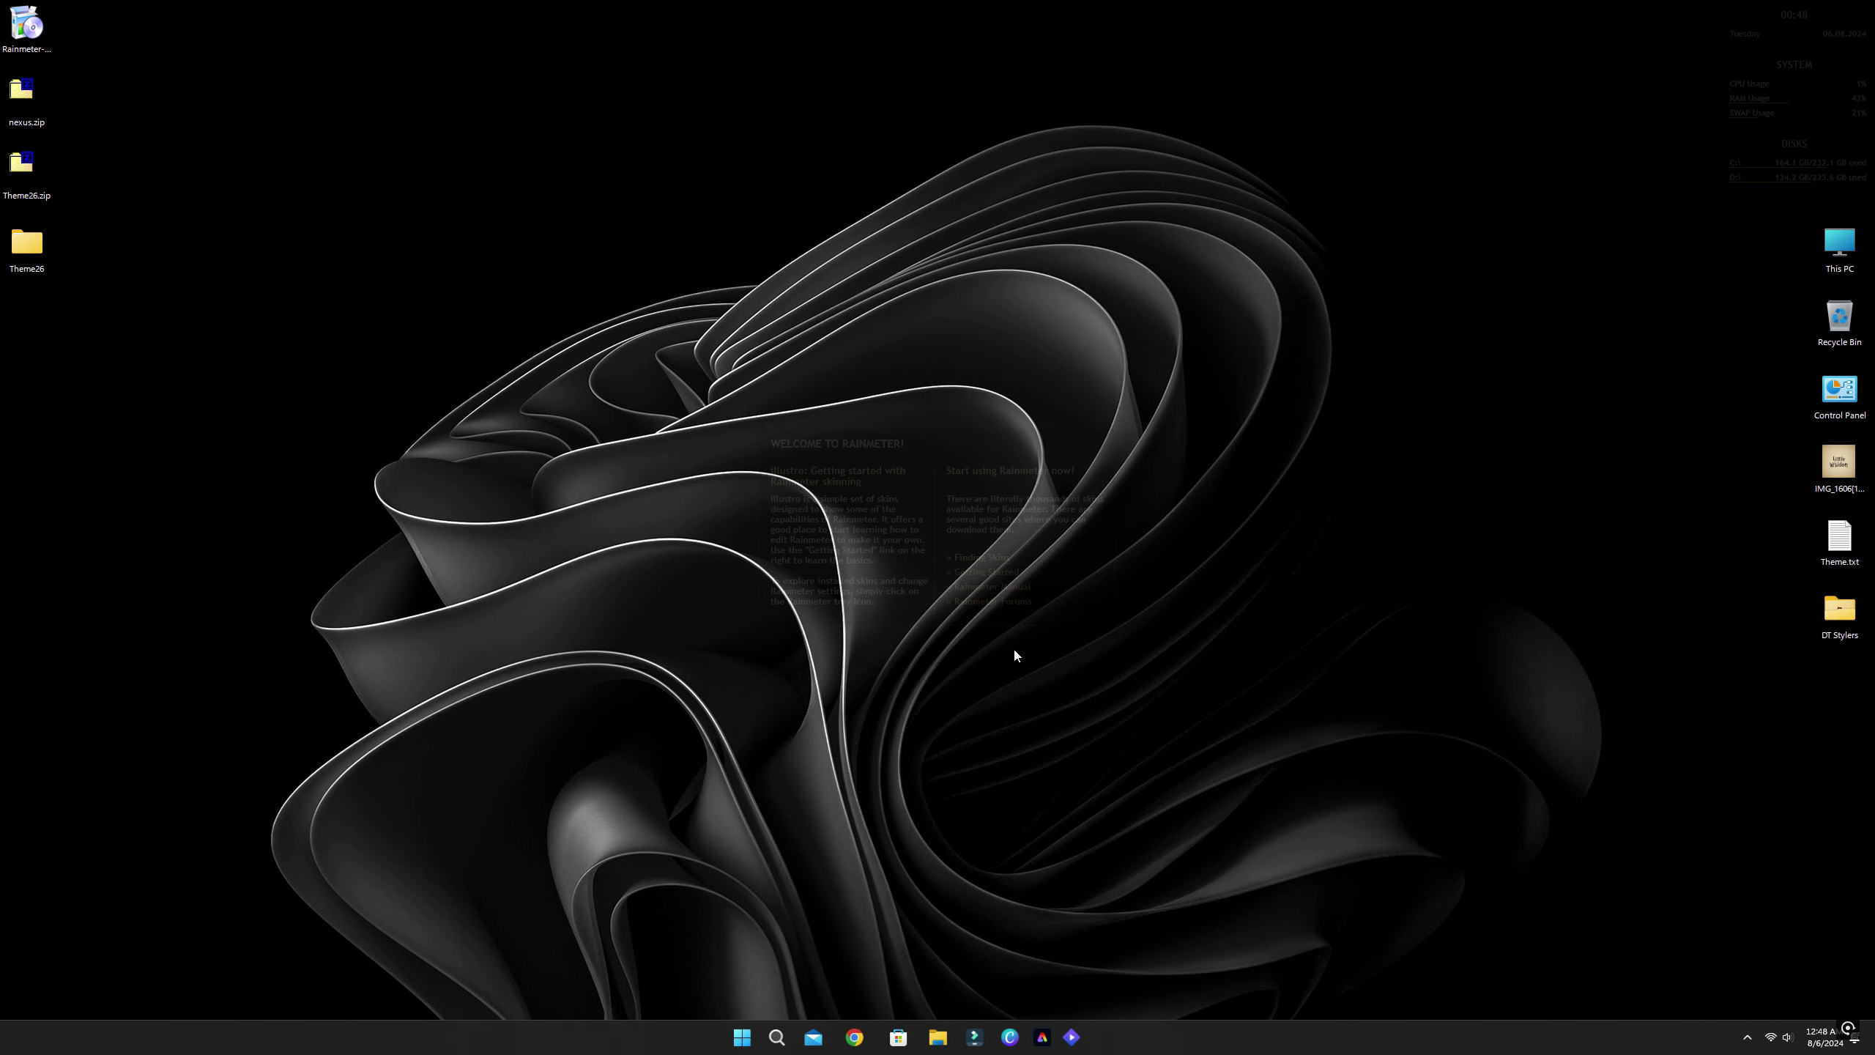
Unload the default illustro Rainmeter skins: Welcome, Disk, System and Clock.
right_click(869, 537)
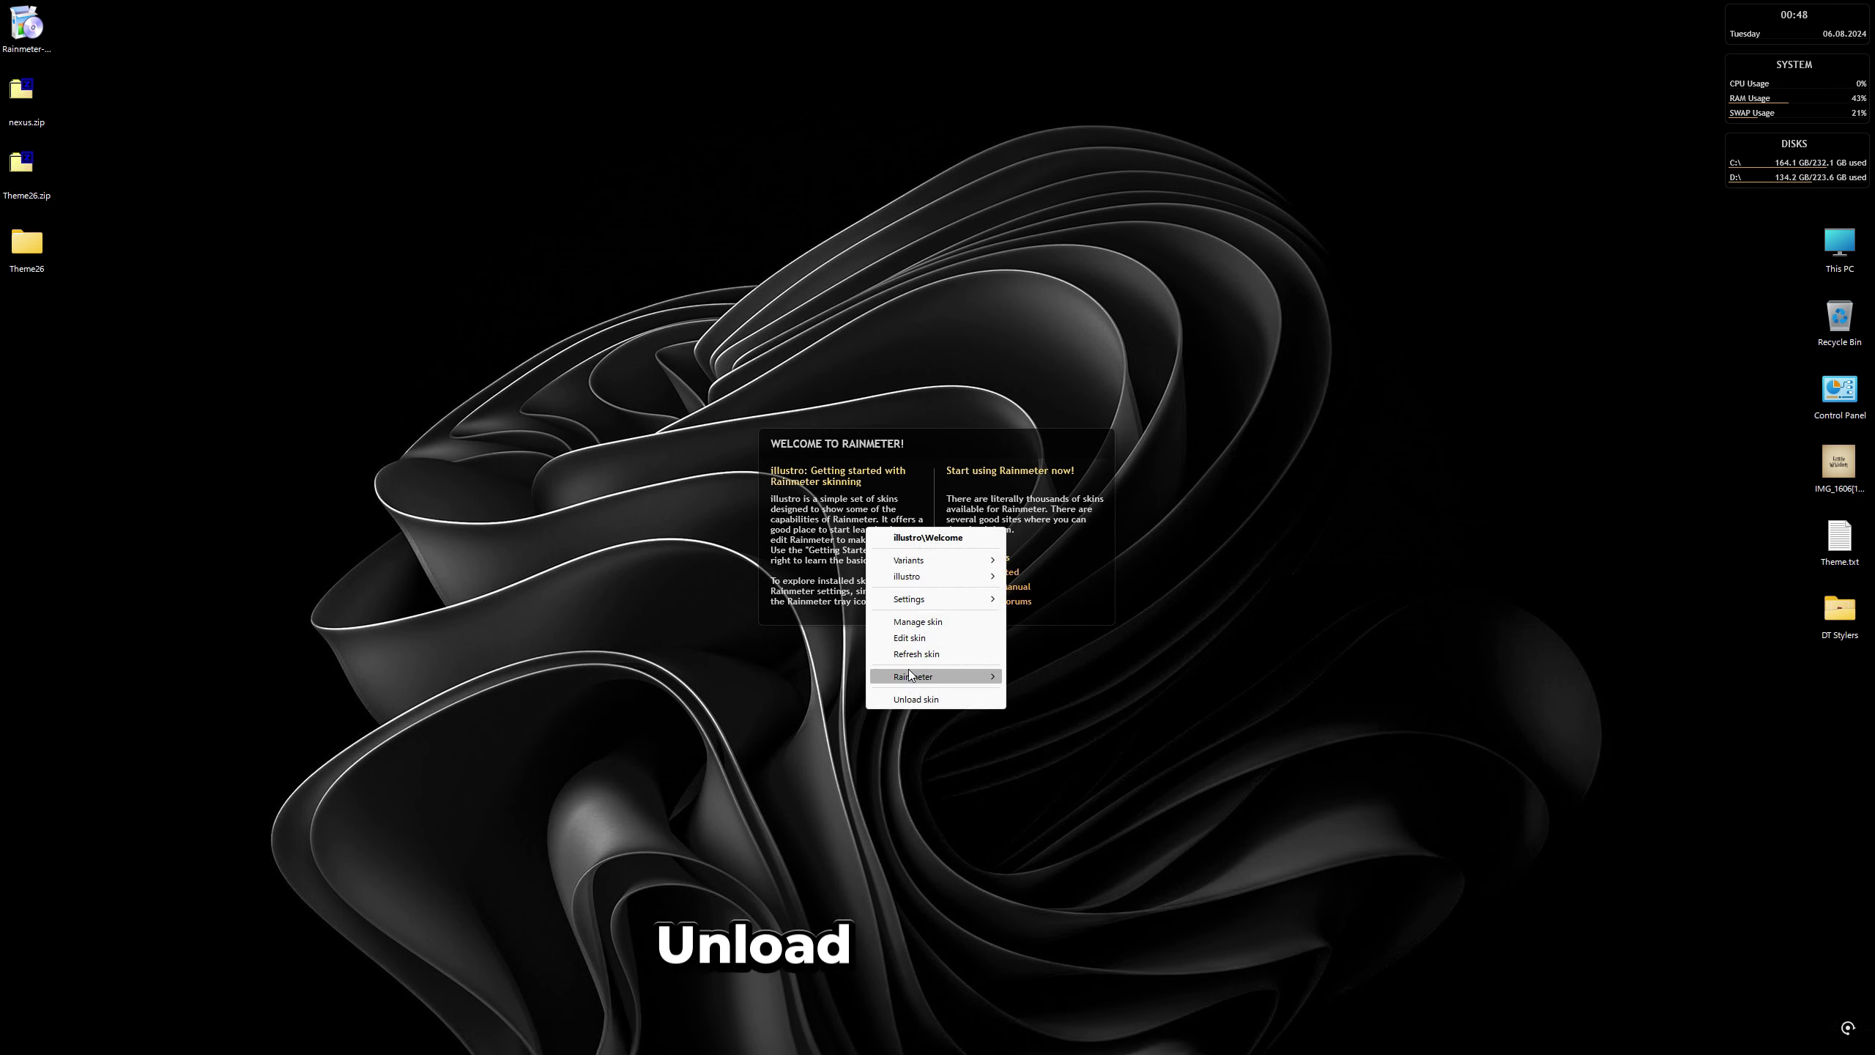
click(911, 698)
right_click(1756, 171)
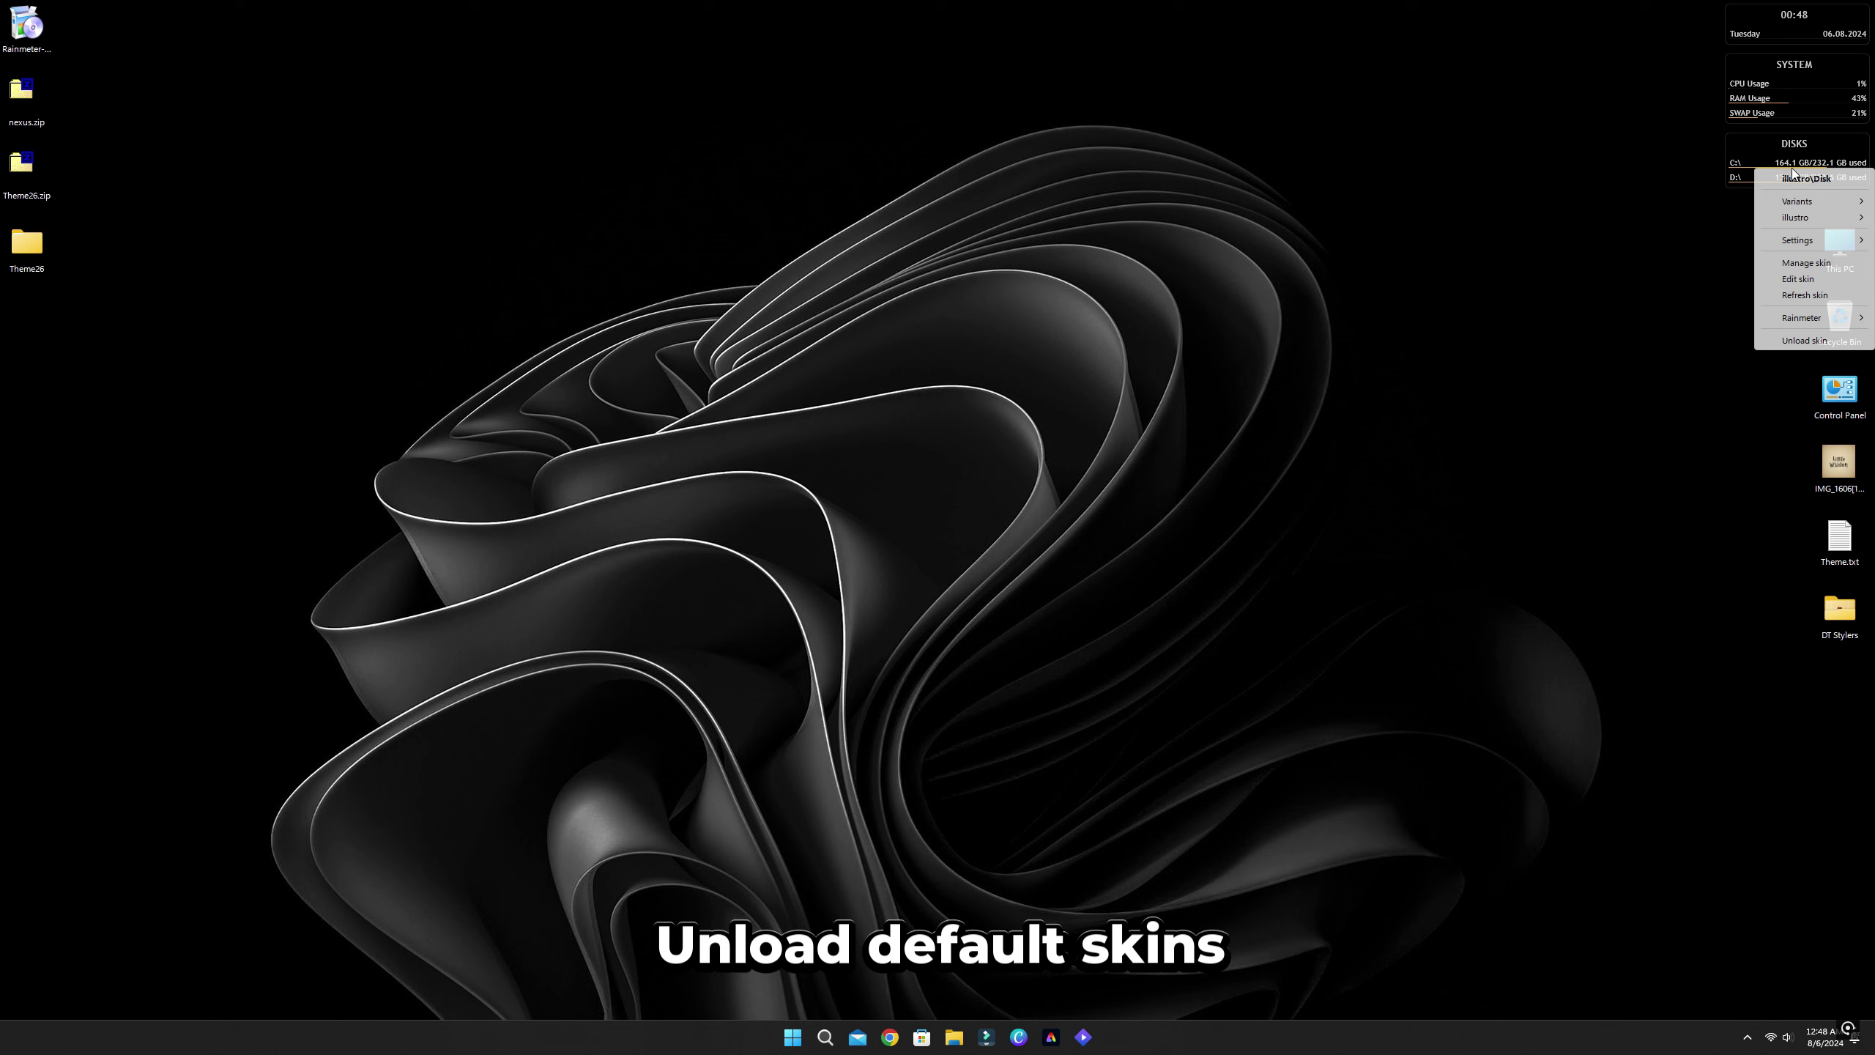
click(1786, 329)
right_click(1756, 107)
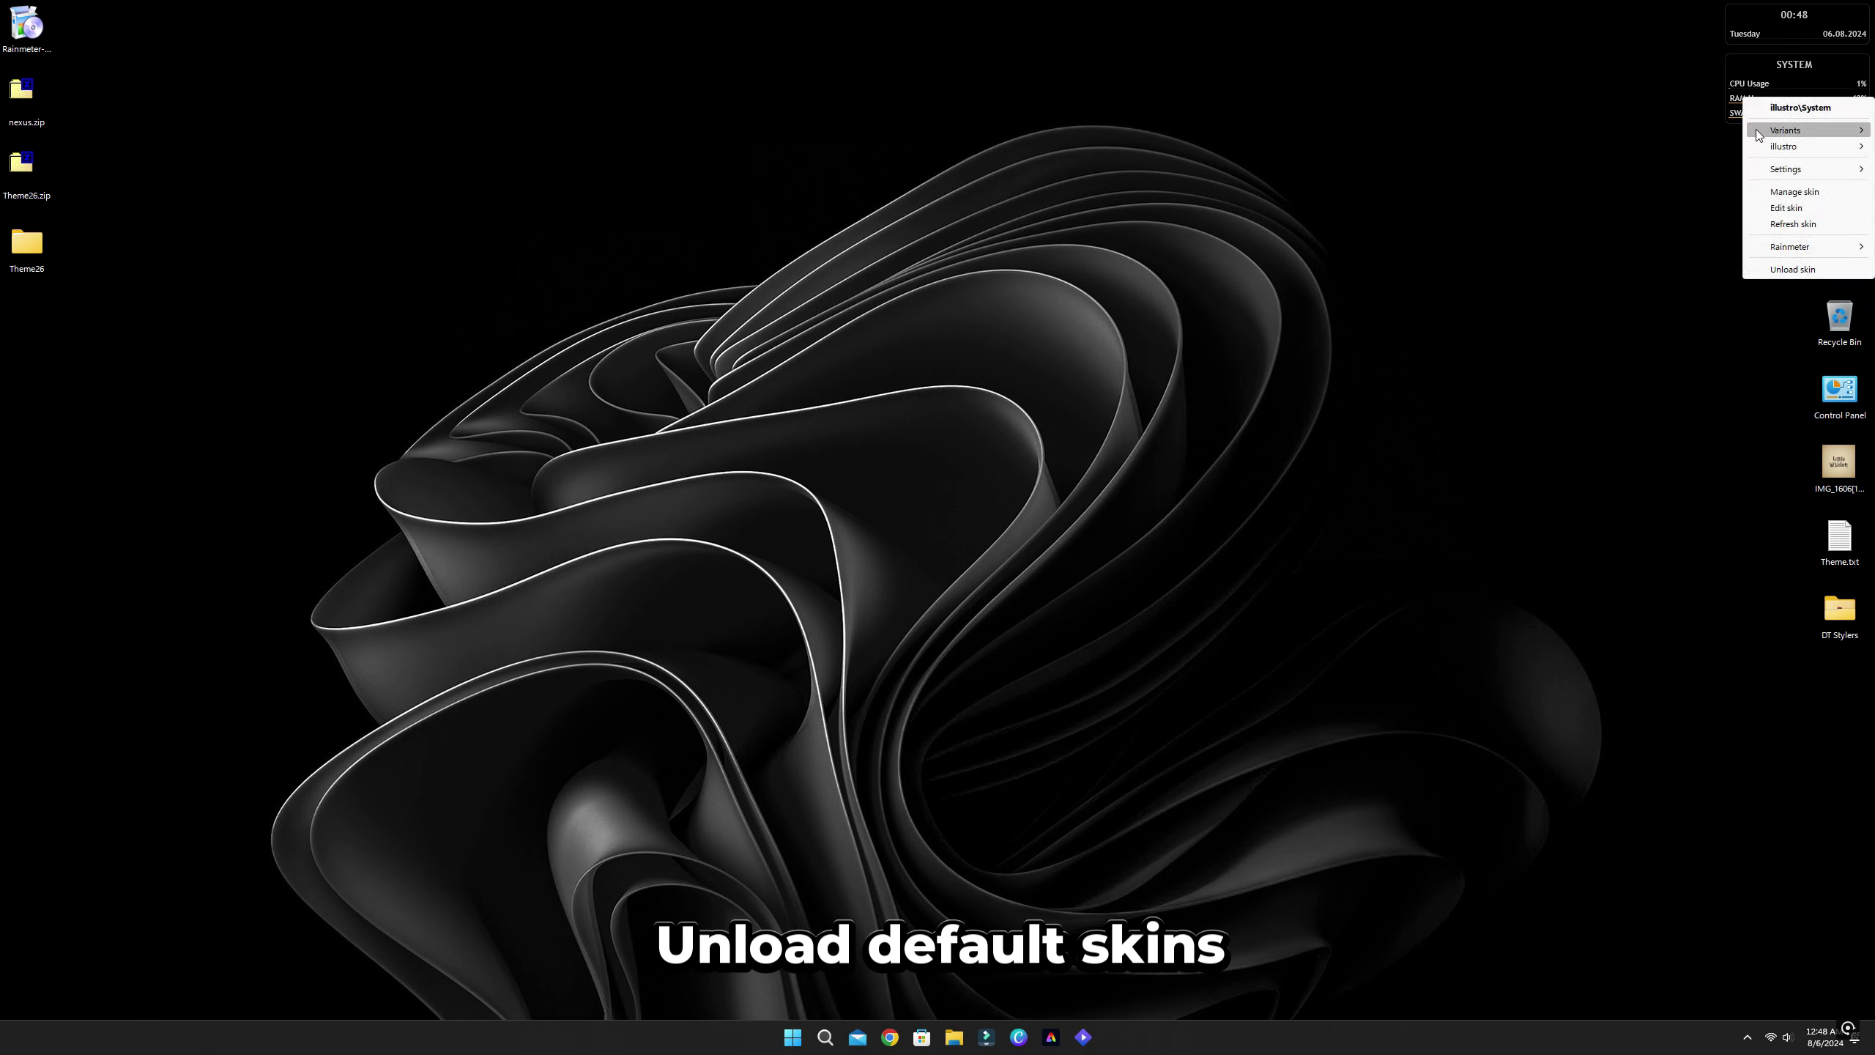
click(1786, 265)
right_click(1759, 32)
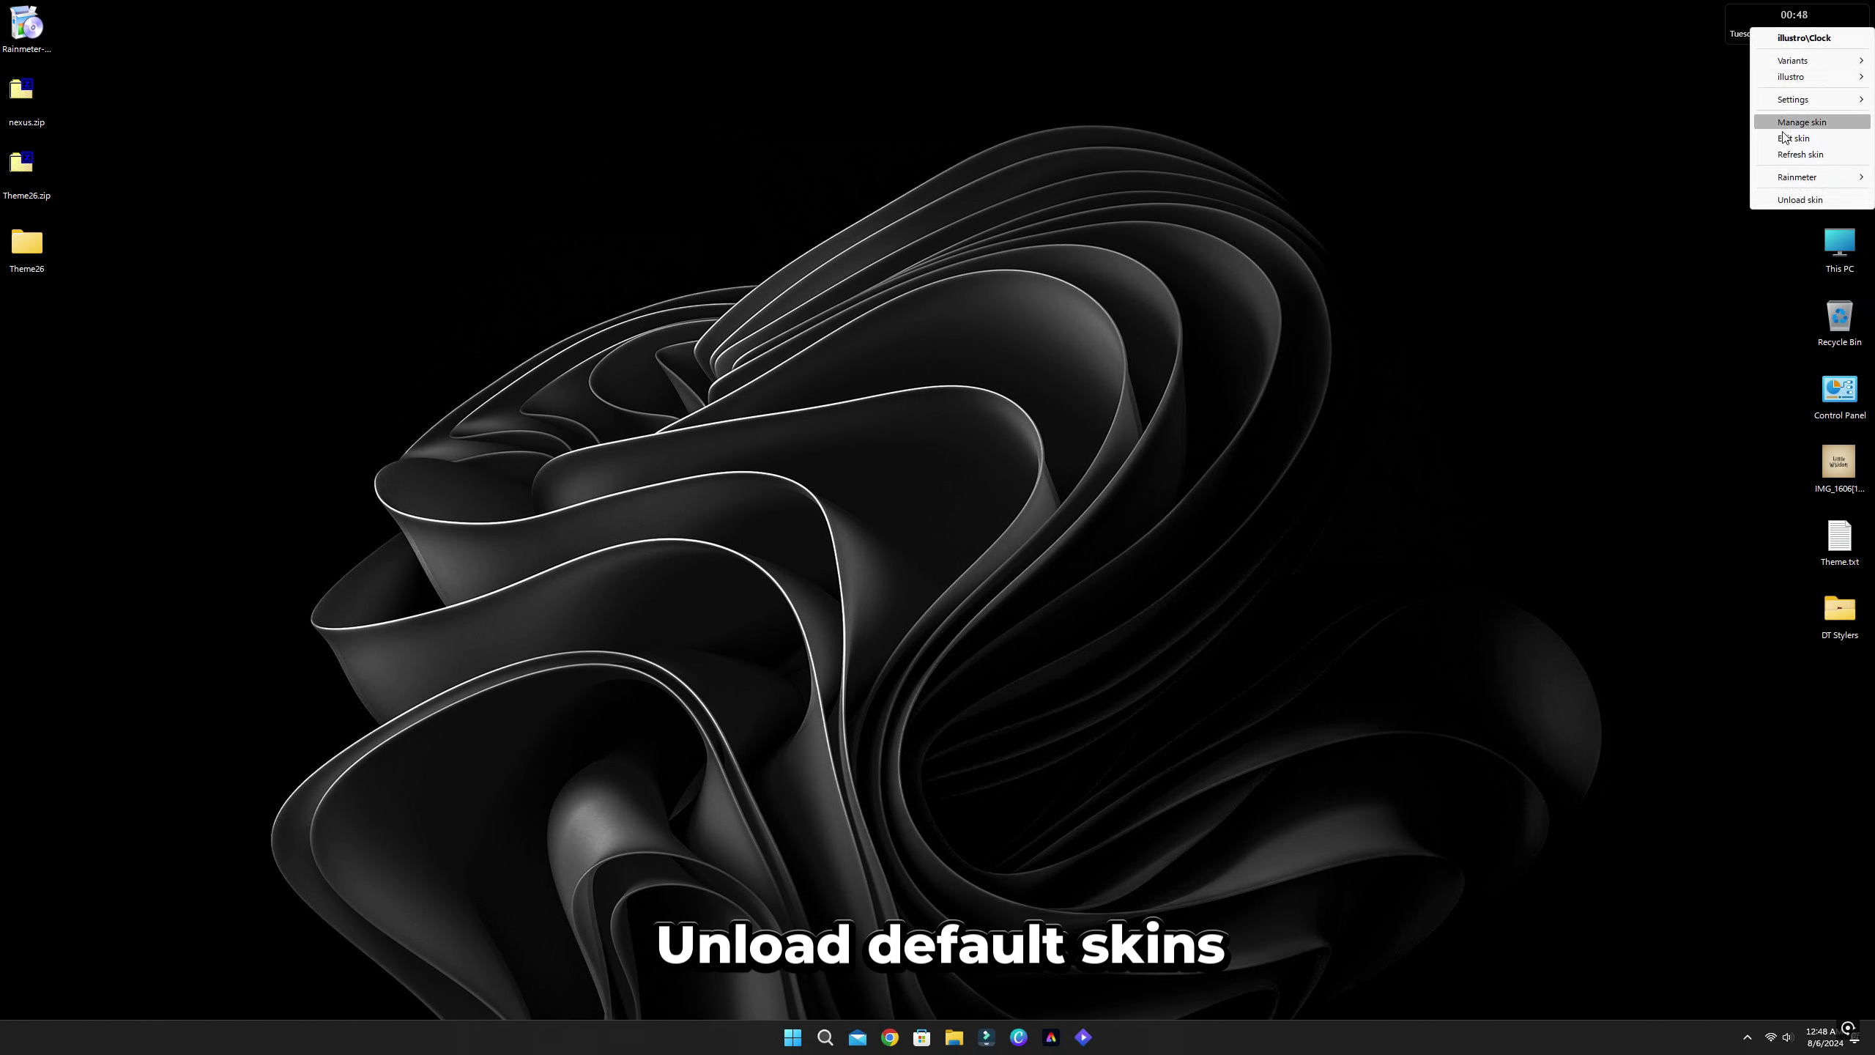
click(1784, 194)
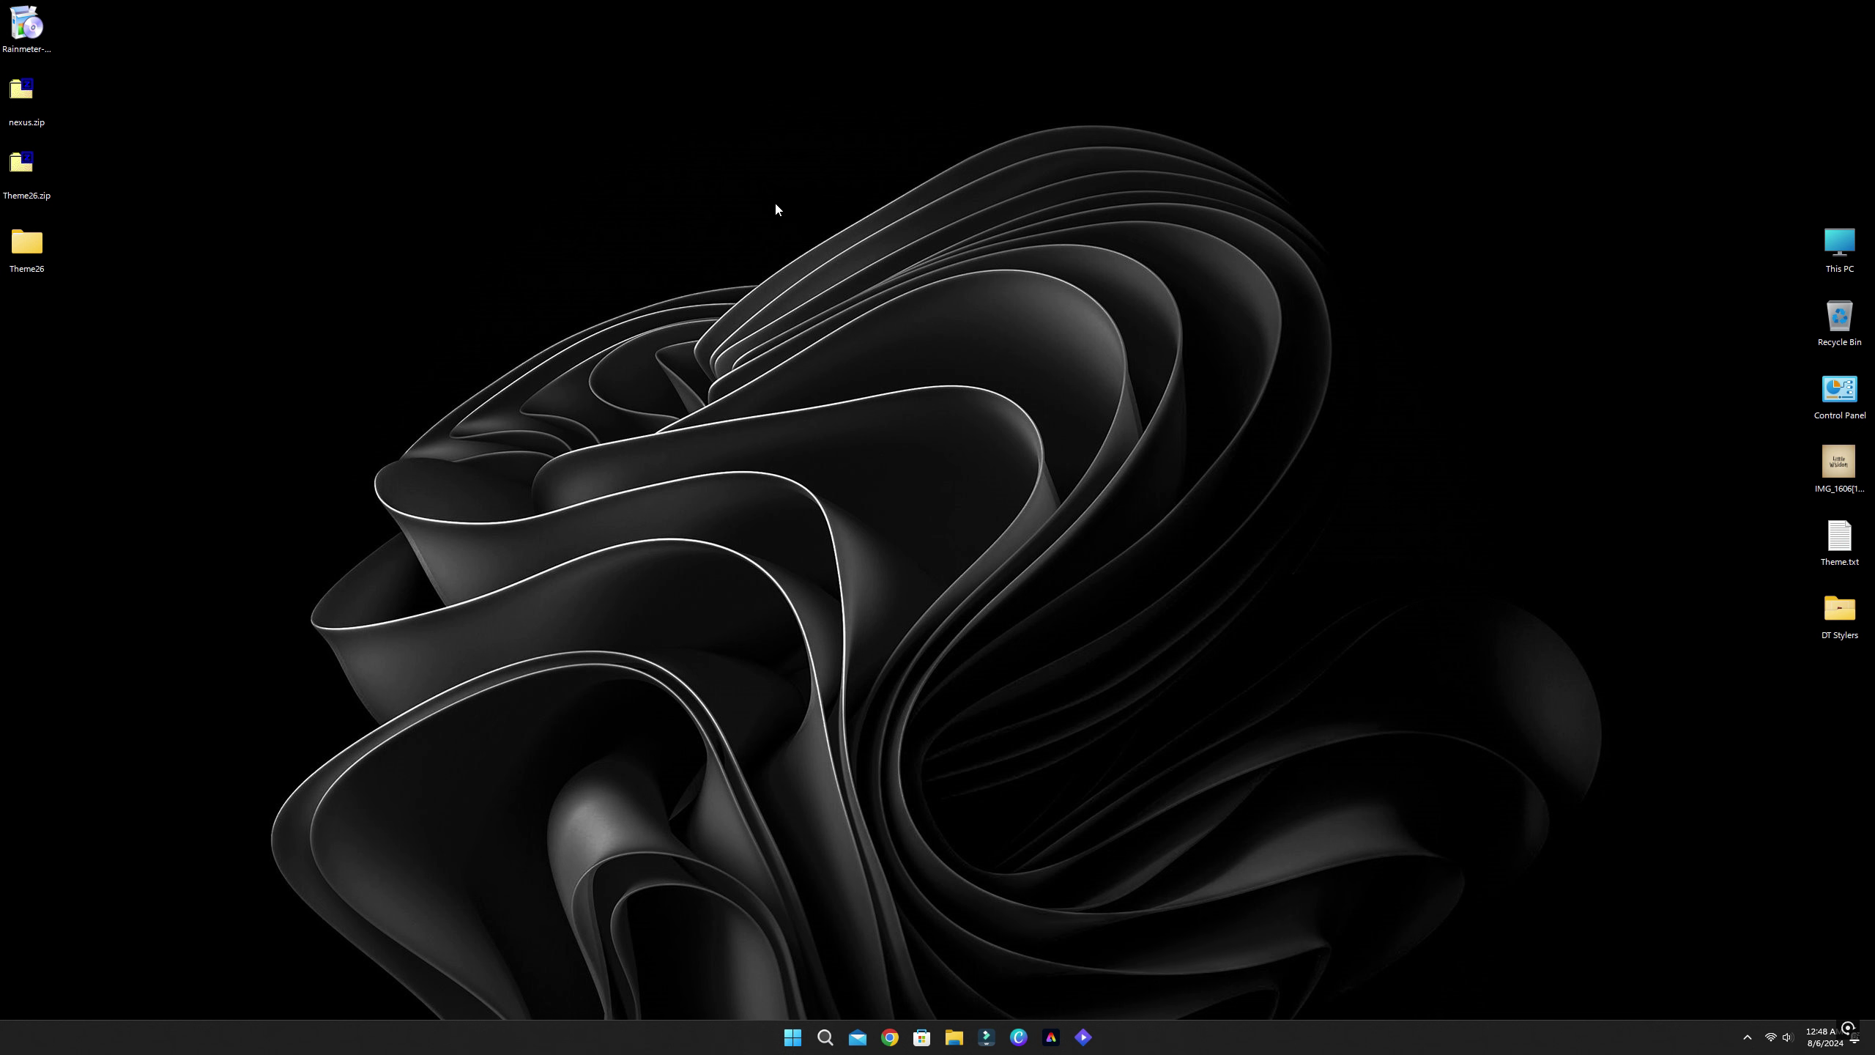
Install the Lunisolar03_1440p and Fountain of Colors_1440p skins from Theme26's 1440p Rainmeter folder, and close the folder window.
double_click(26, 244)
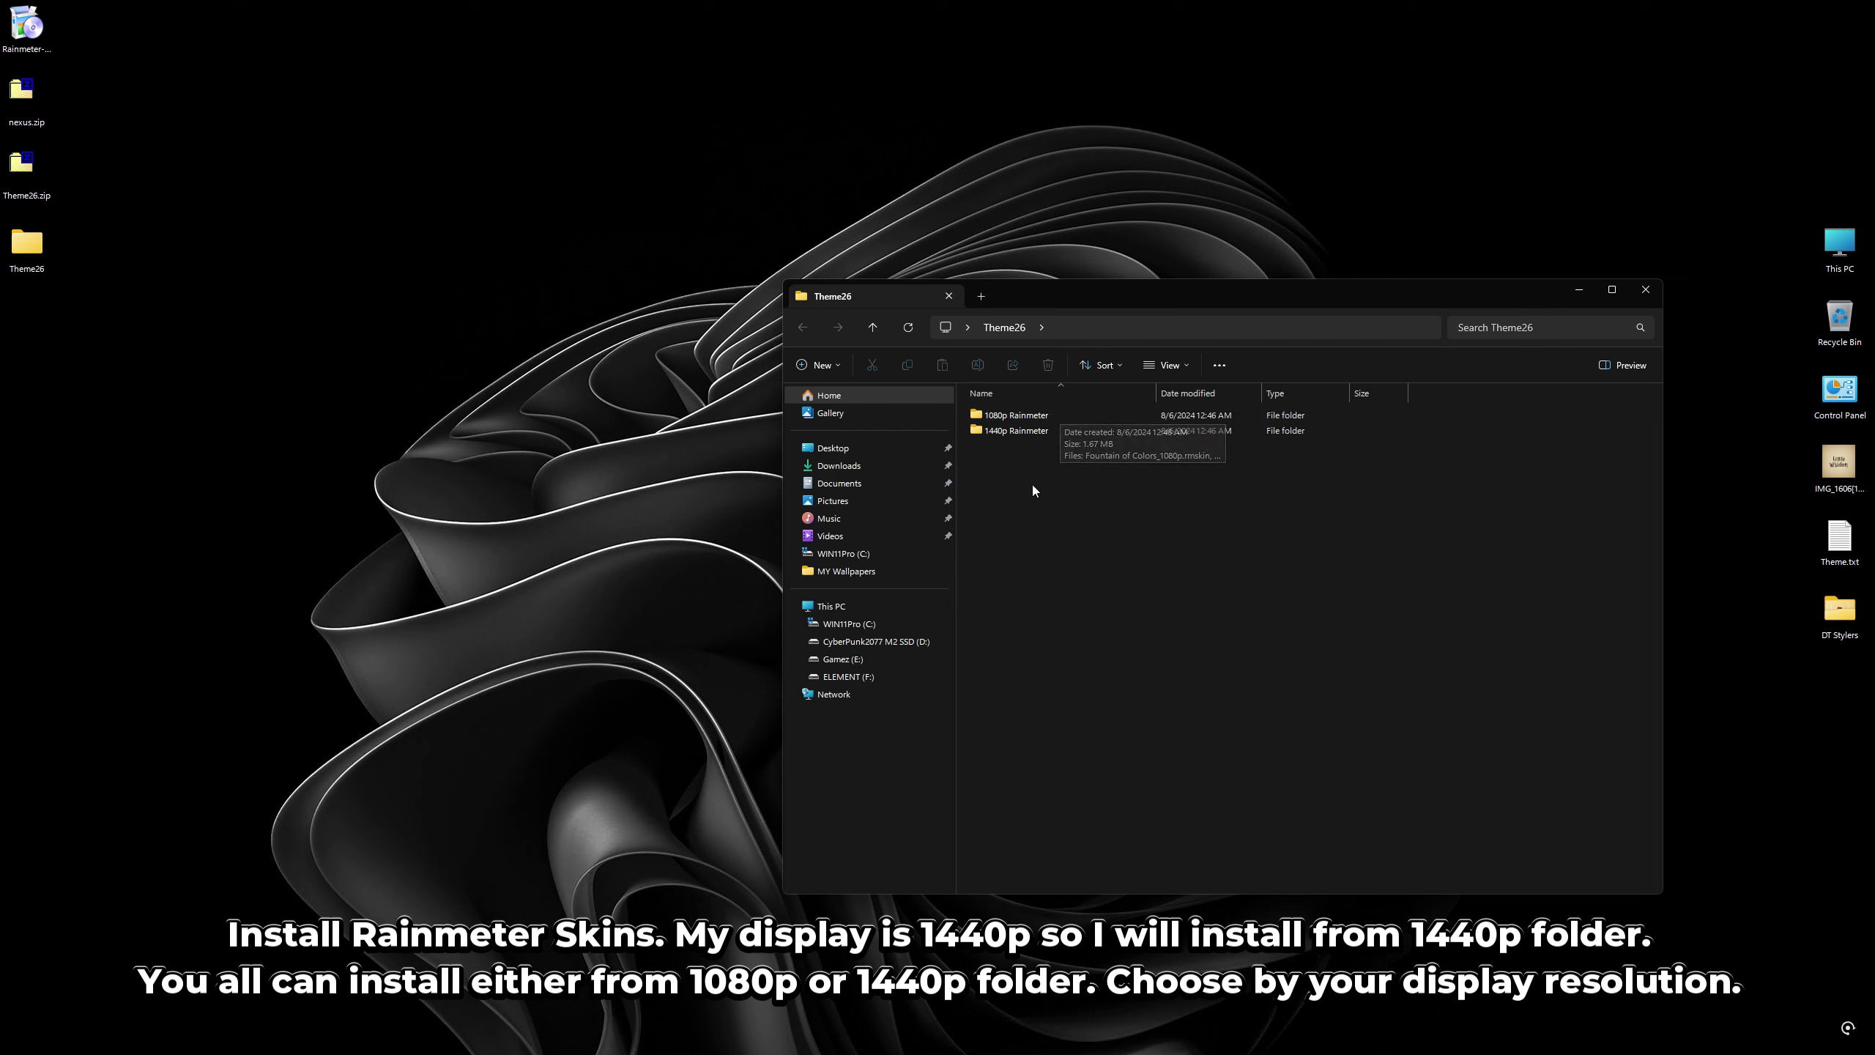
double_click(1020, 430)
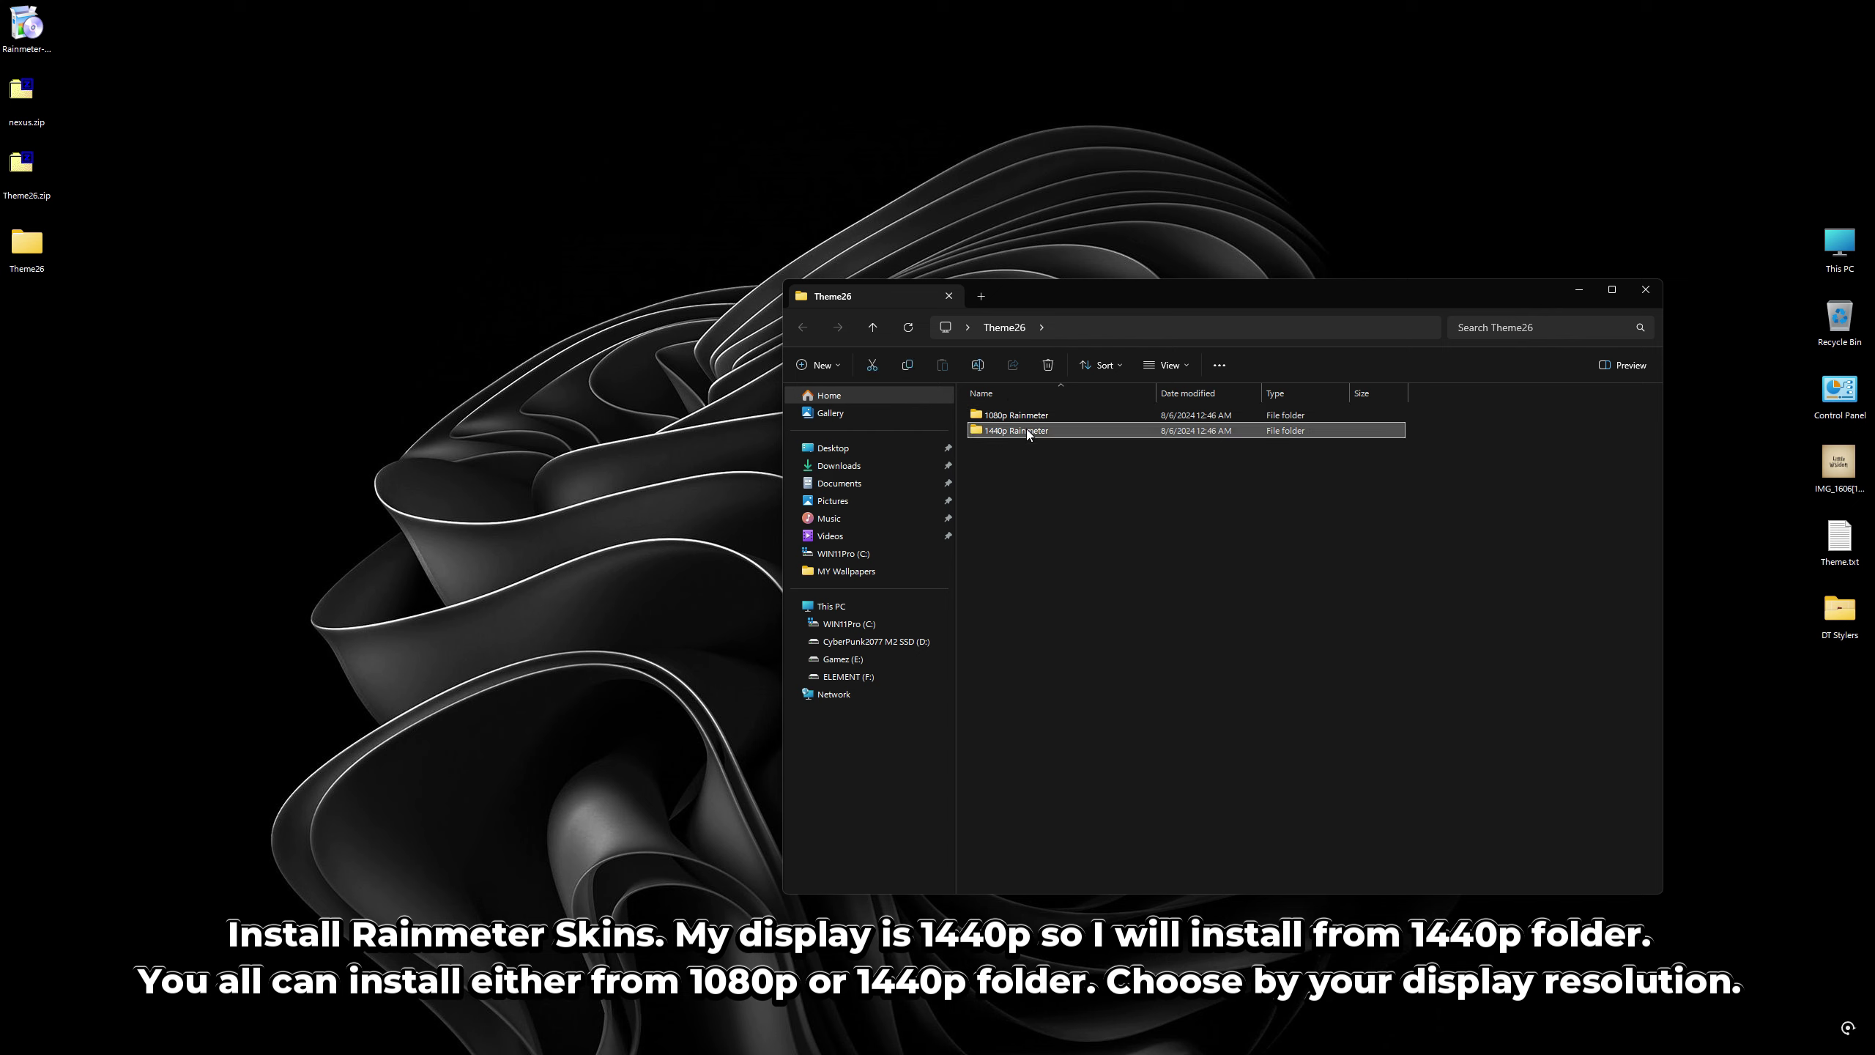
double_click(1029, 432)
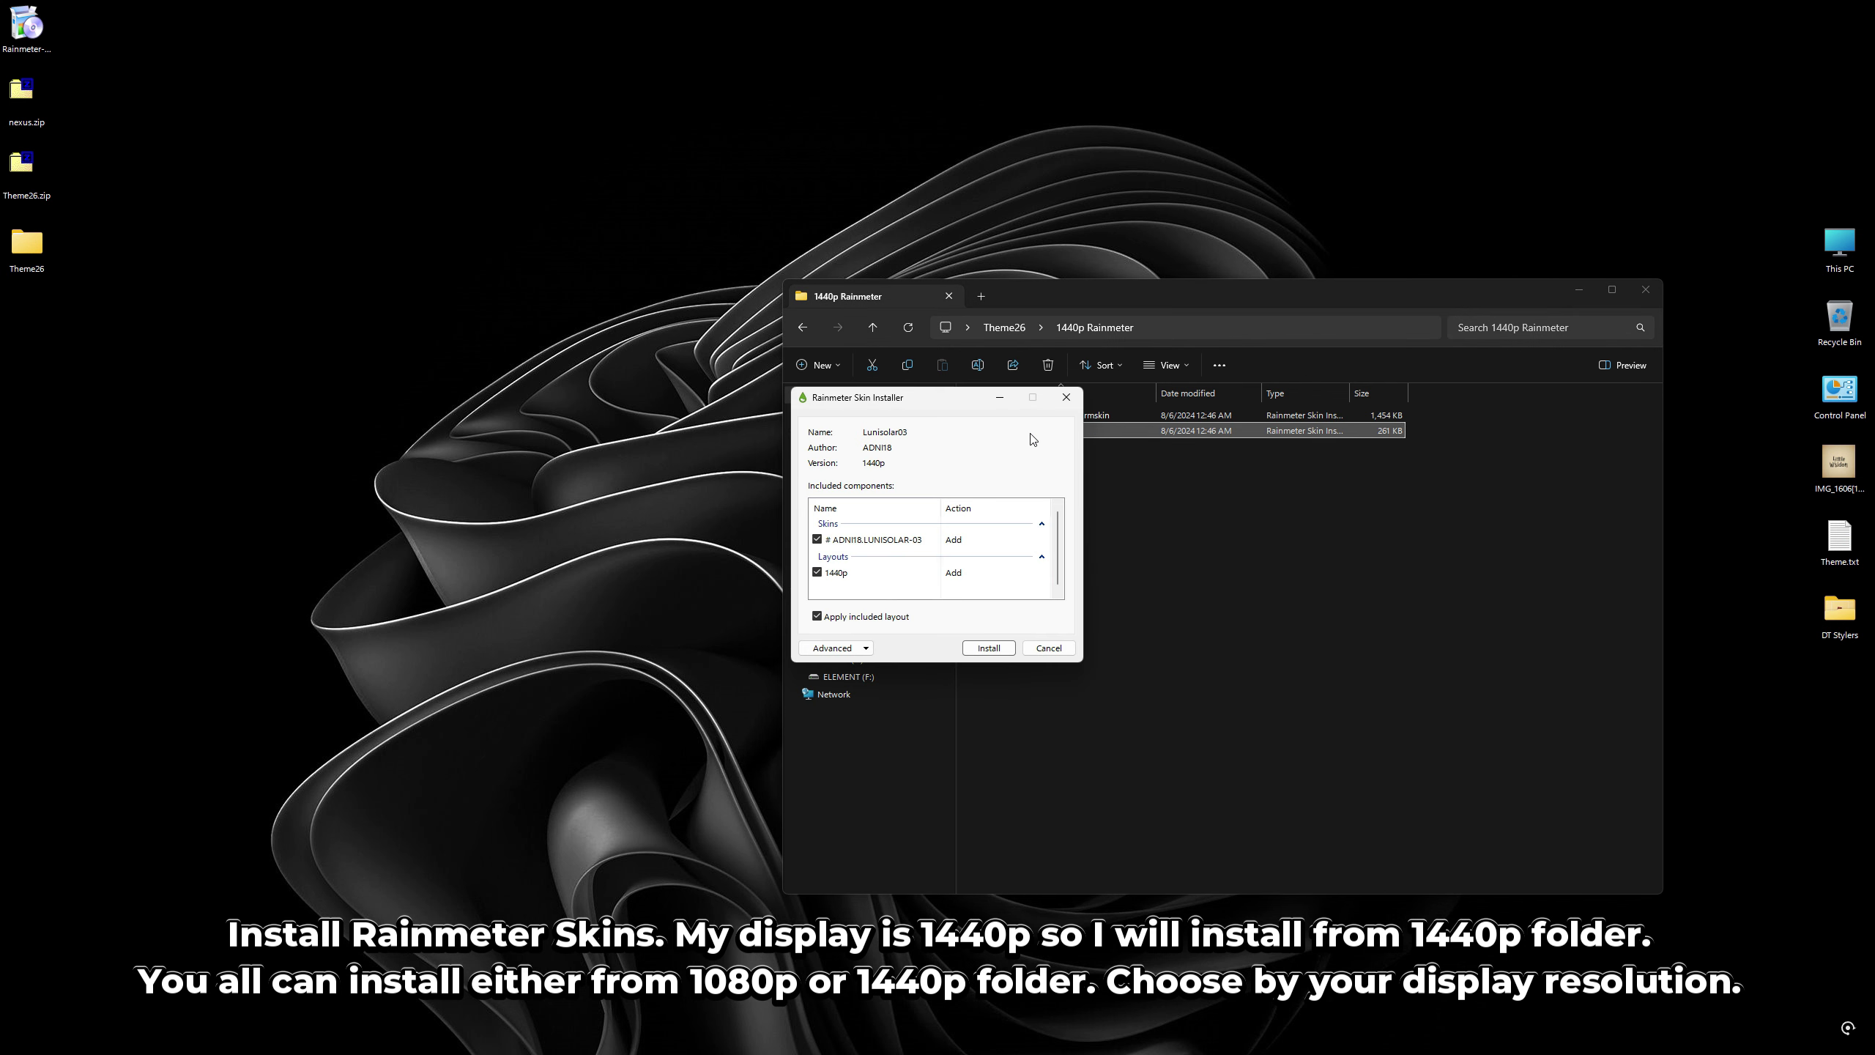
click(988, 647)
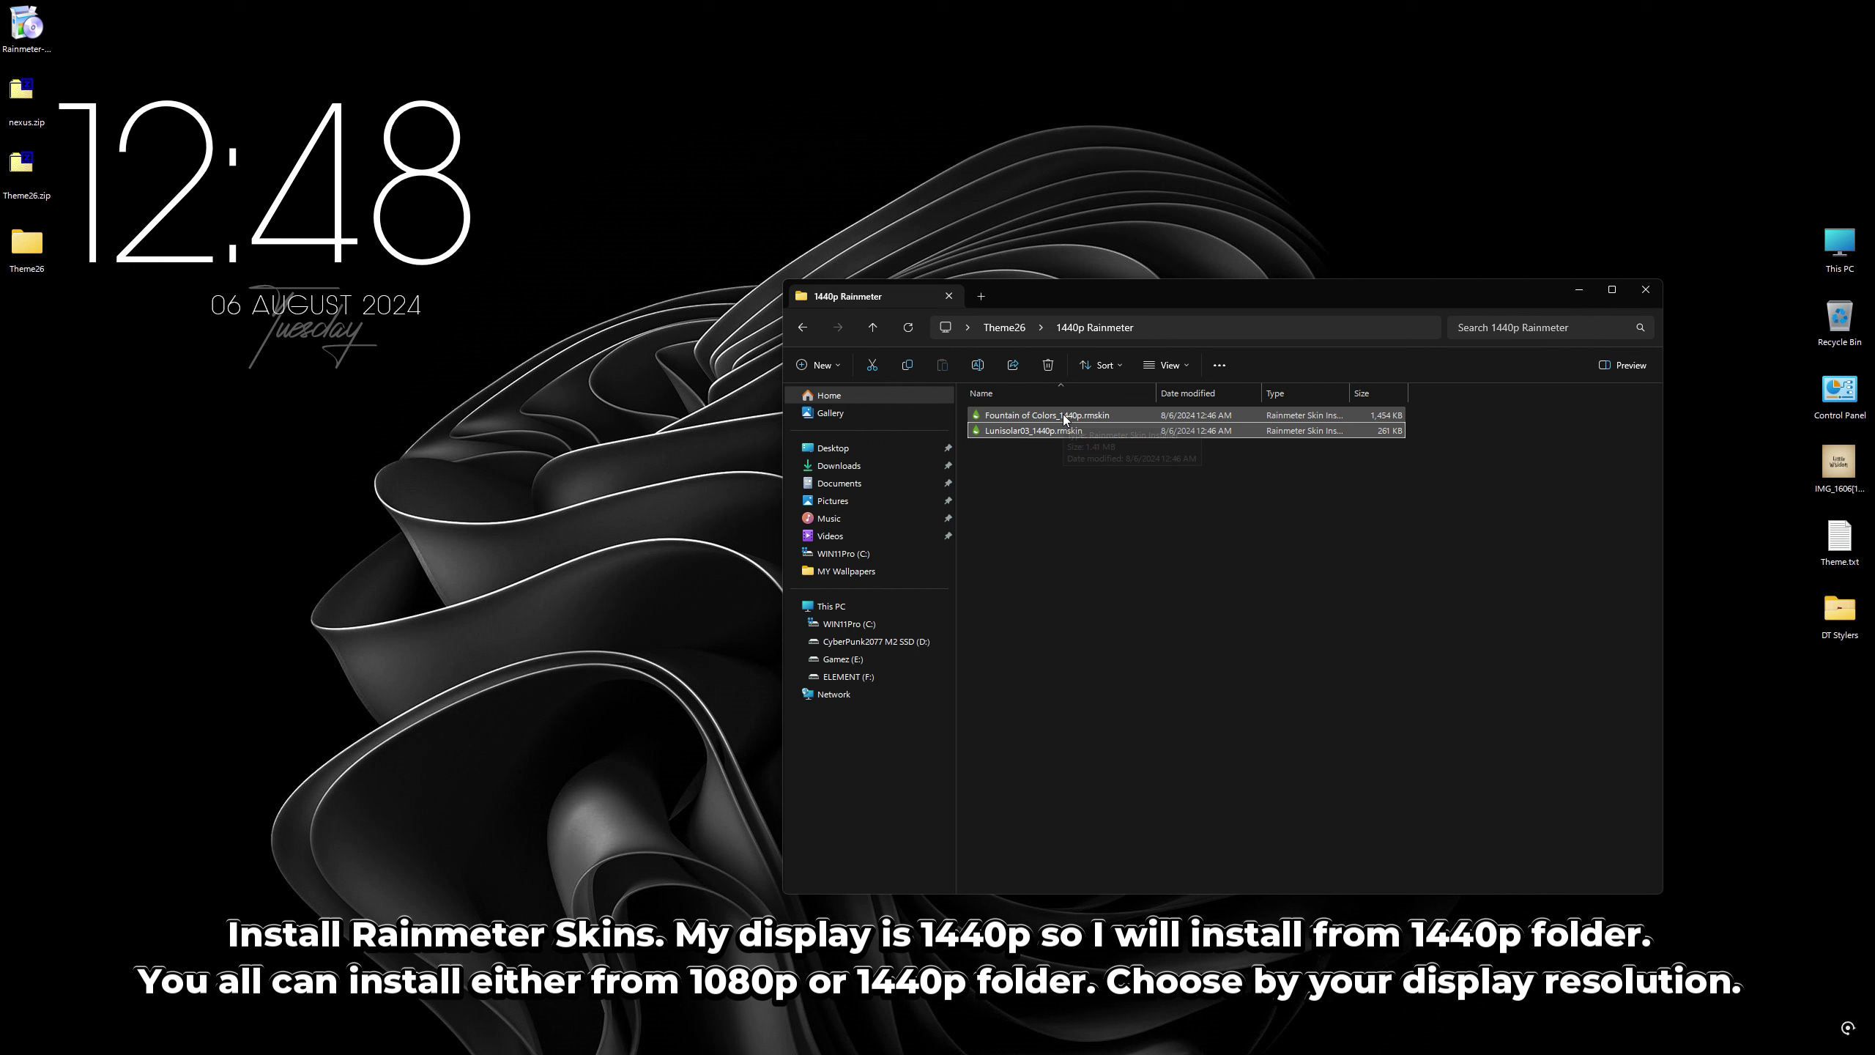
double_click(1063, 415)
click(966, 648)
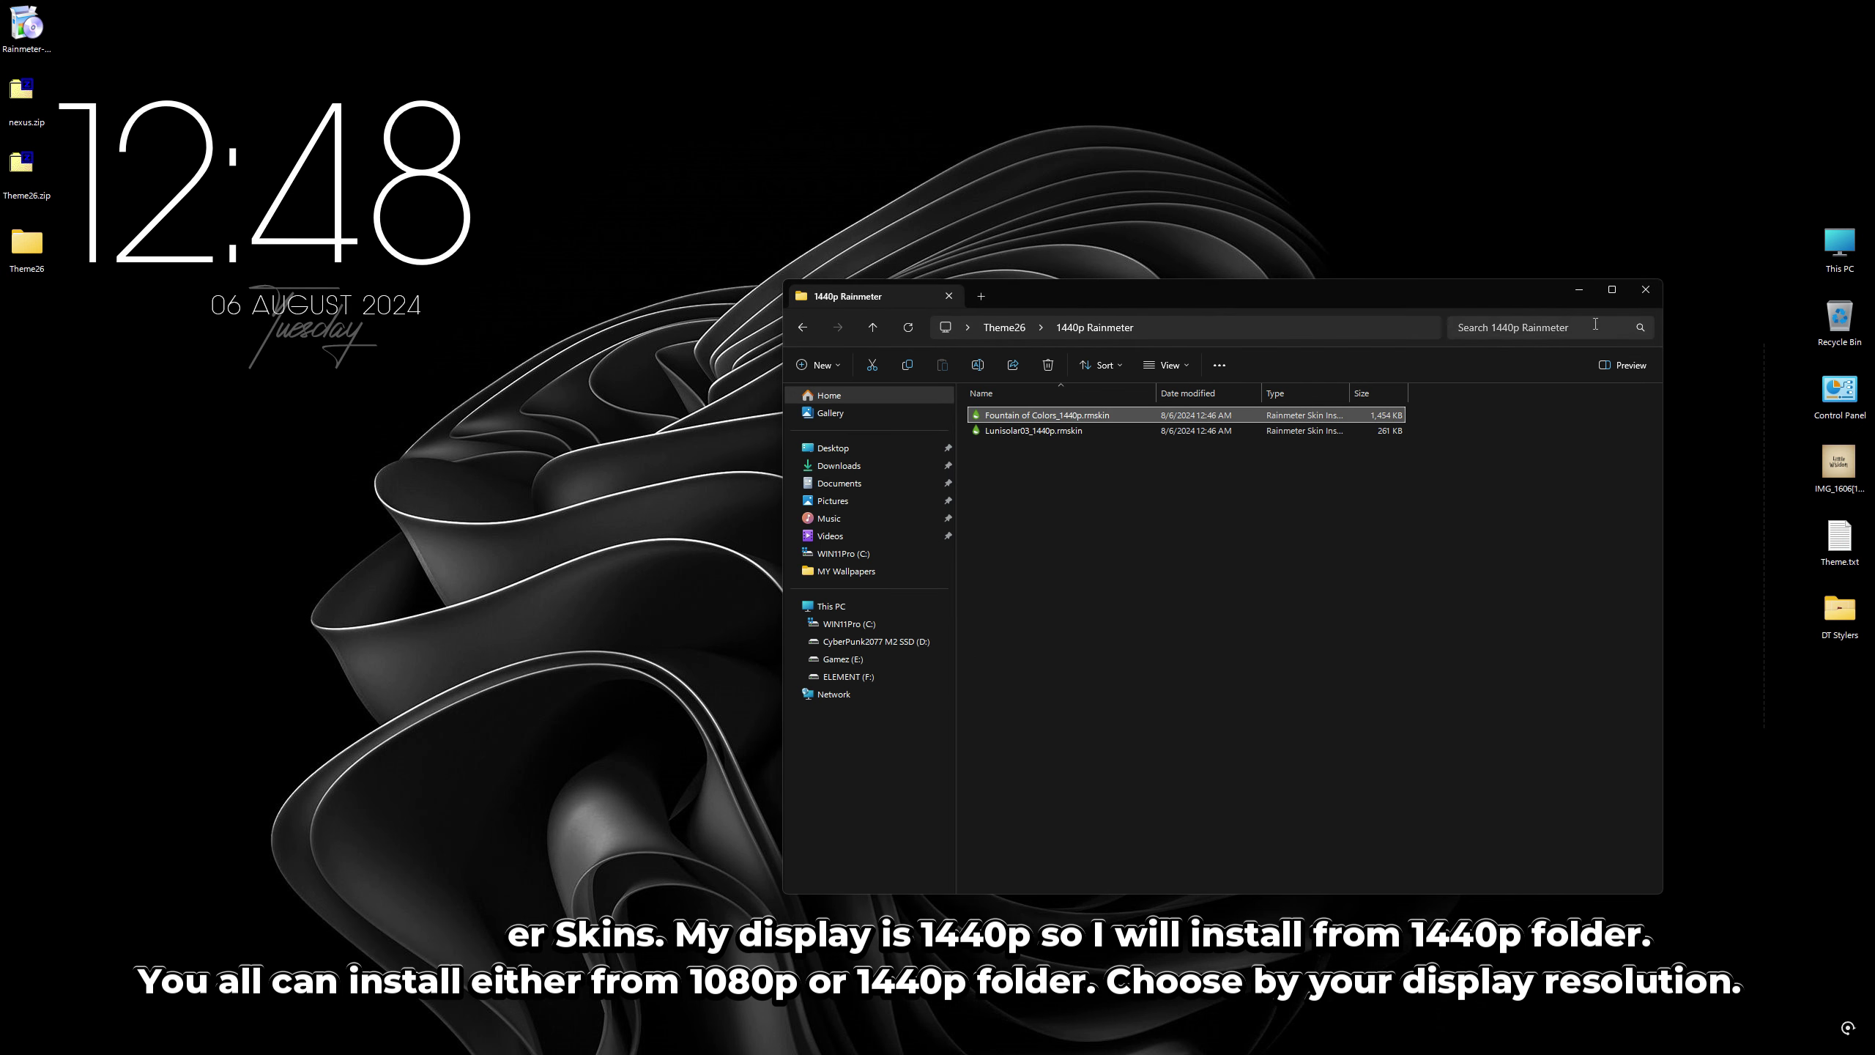
click(1645, 289)
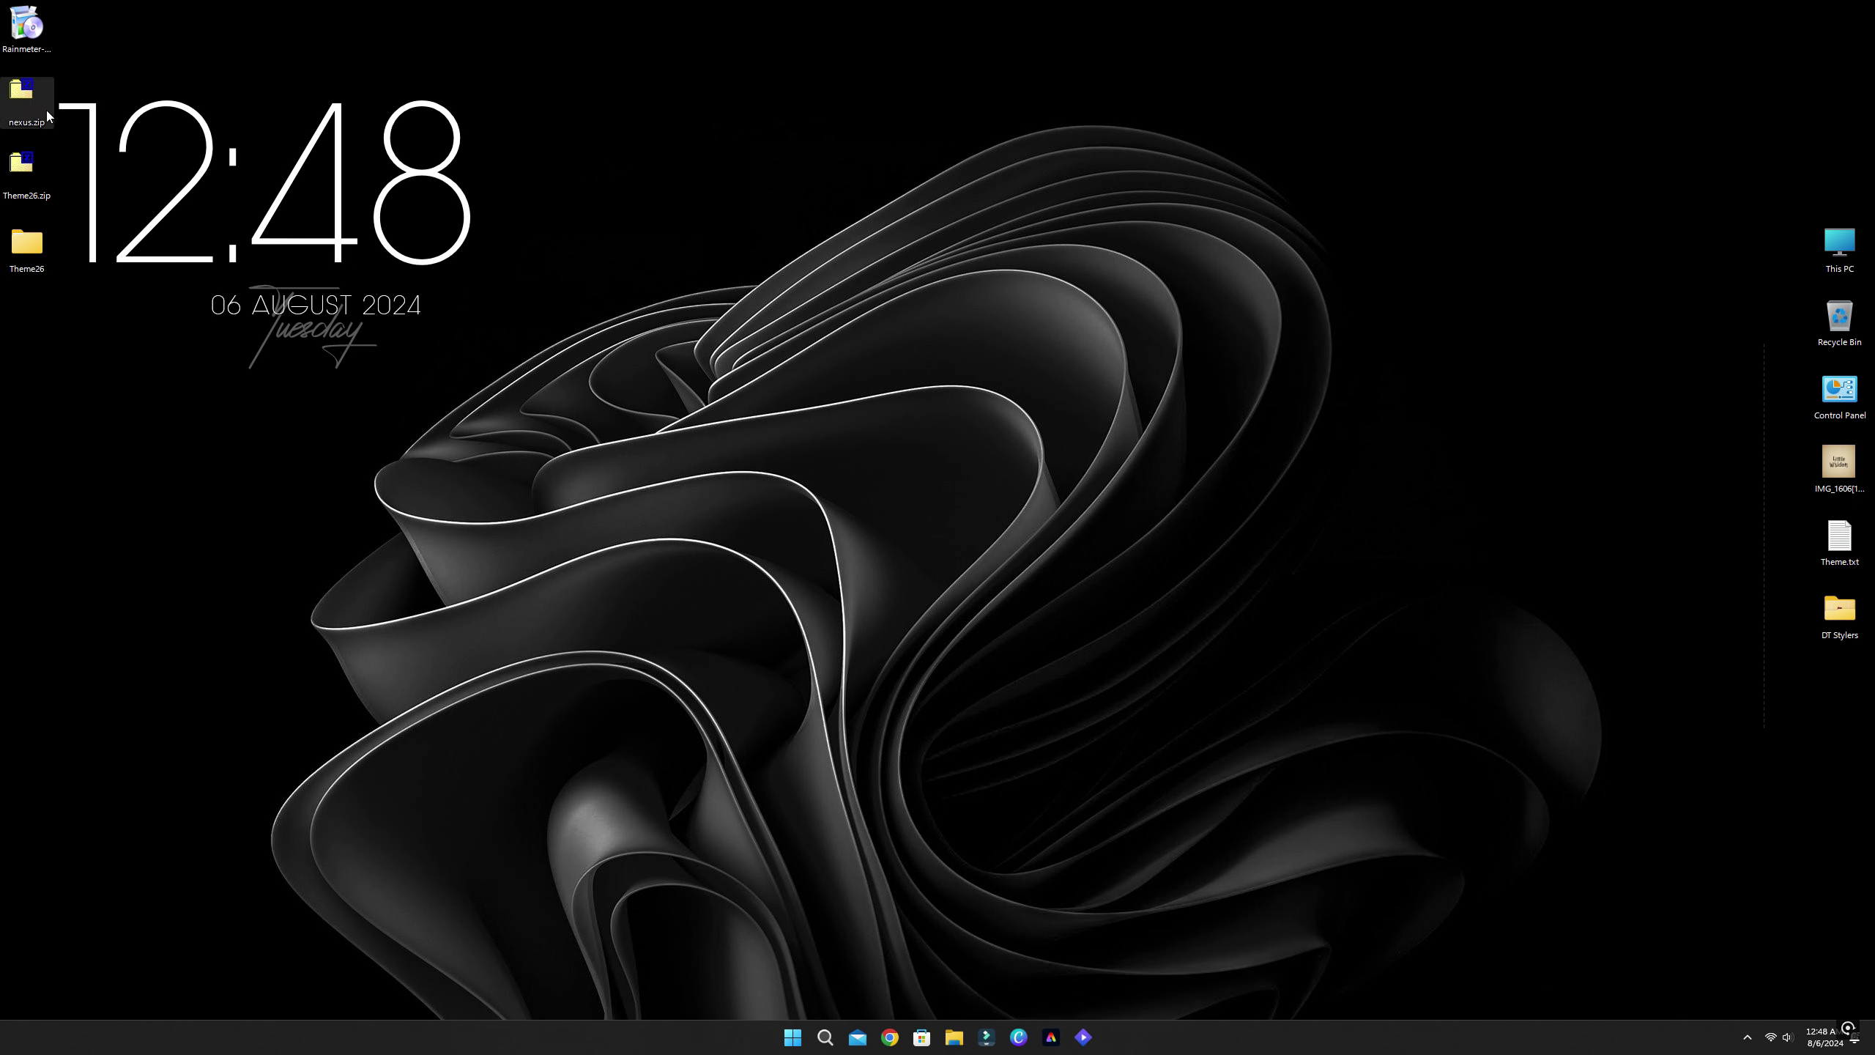
Install the Nexus dock from NexusSetup.exe in nexus.zip, accepting the license agreement and launching Nexus, and close the archive window.
double_click(22, 90)
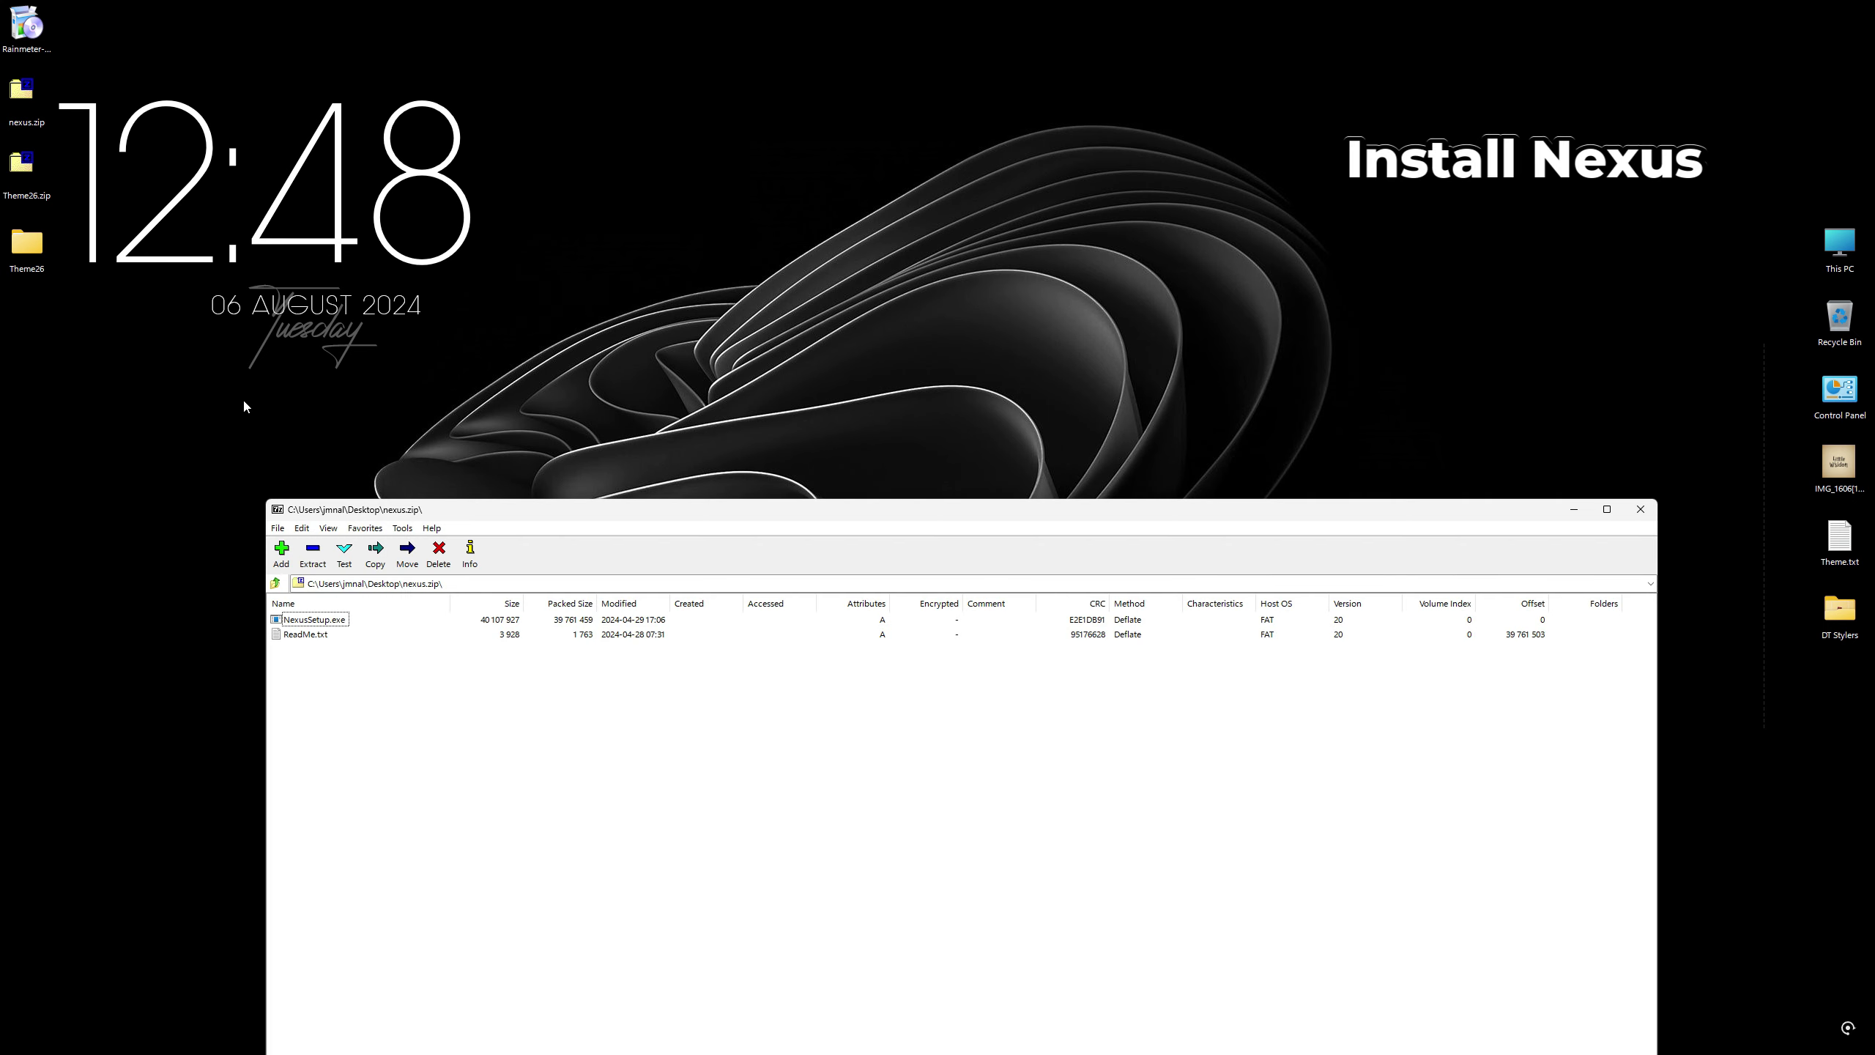
double_click(318, 622)
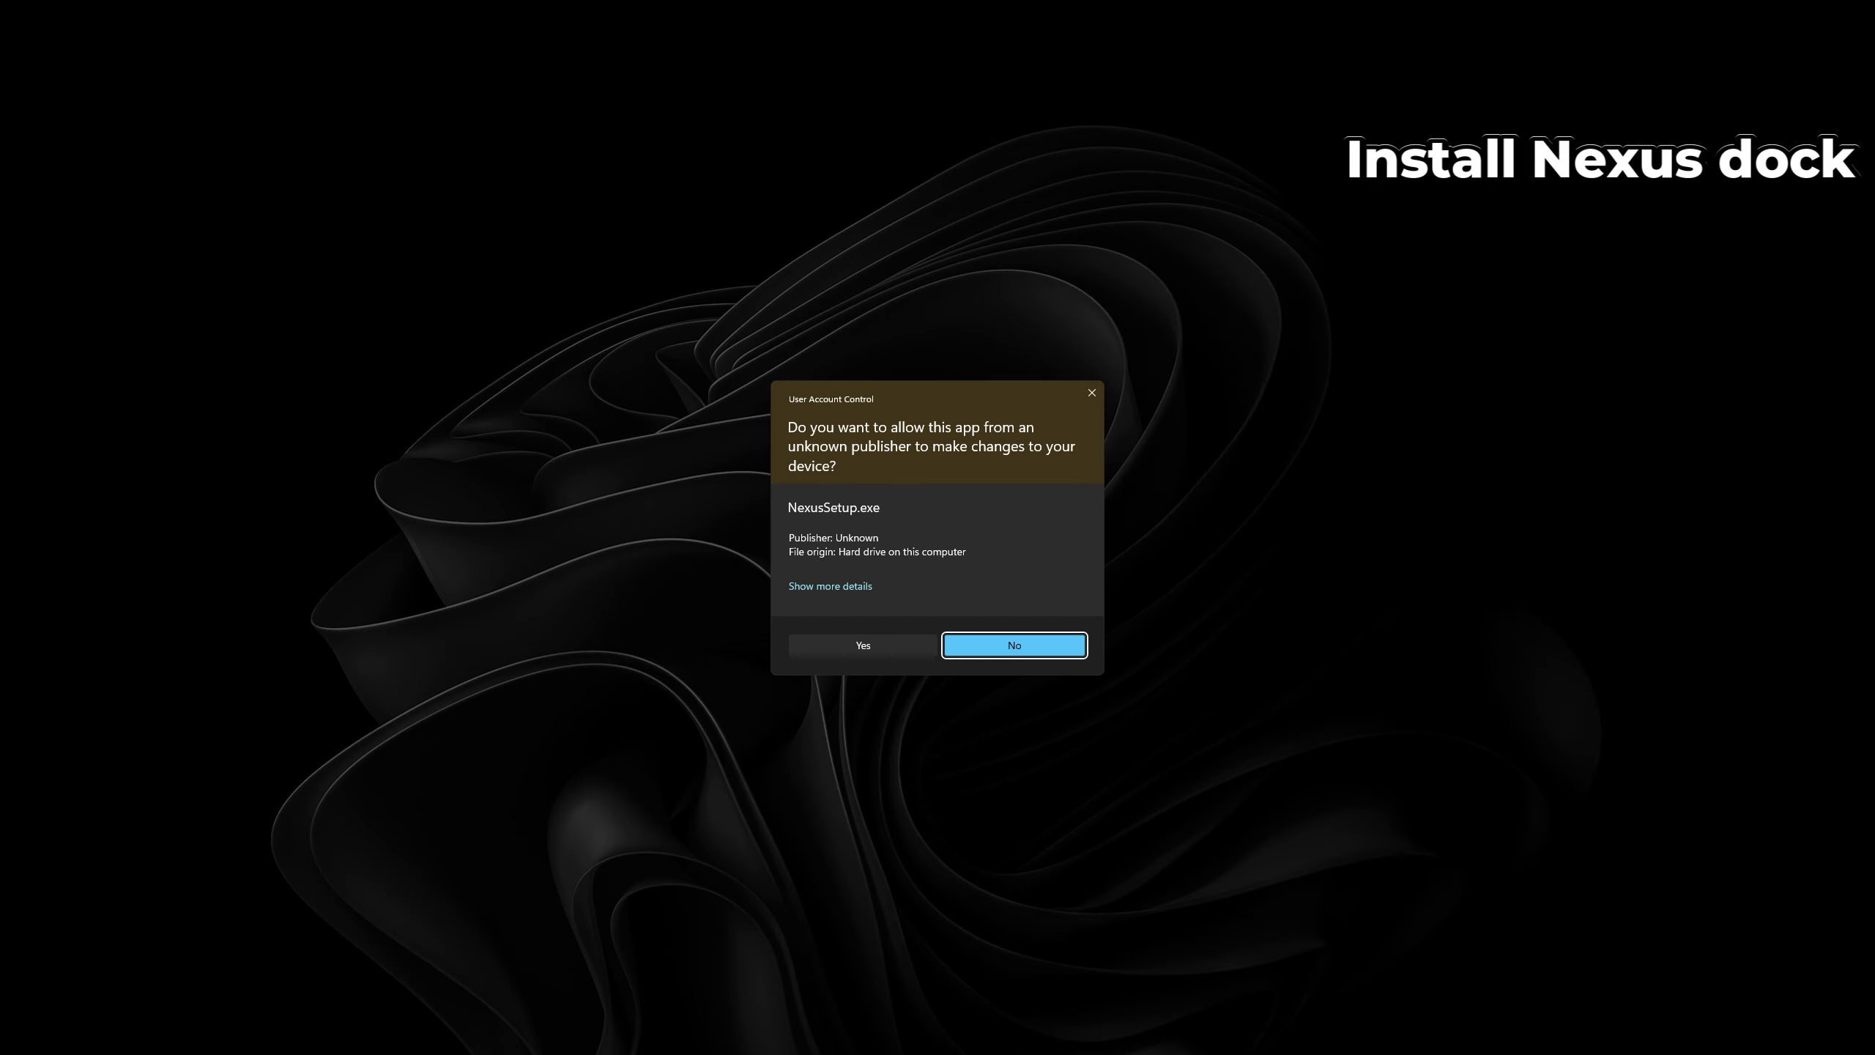
click(909, 645)
click(953, 566)
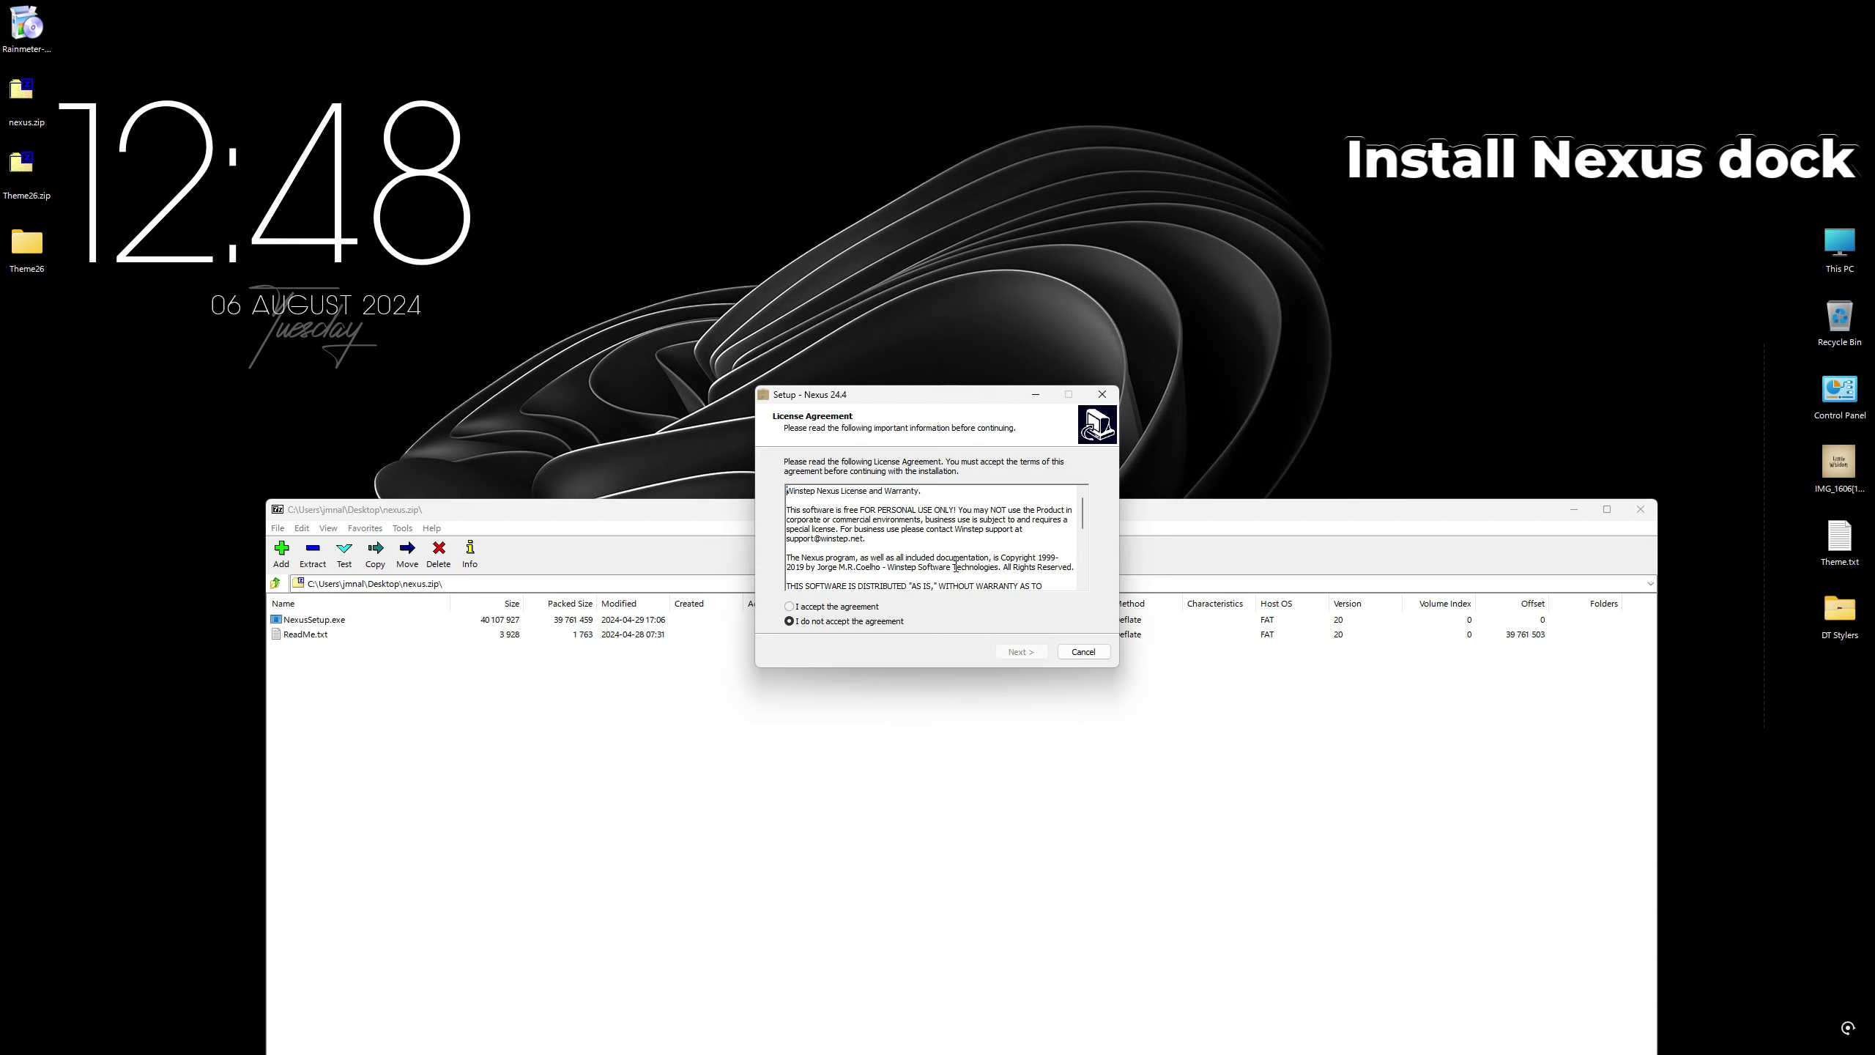
click(1008, 652)
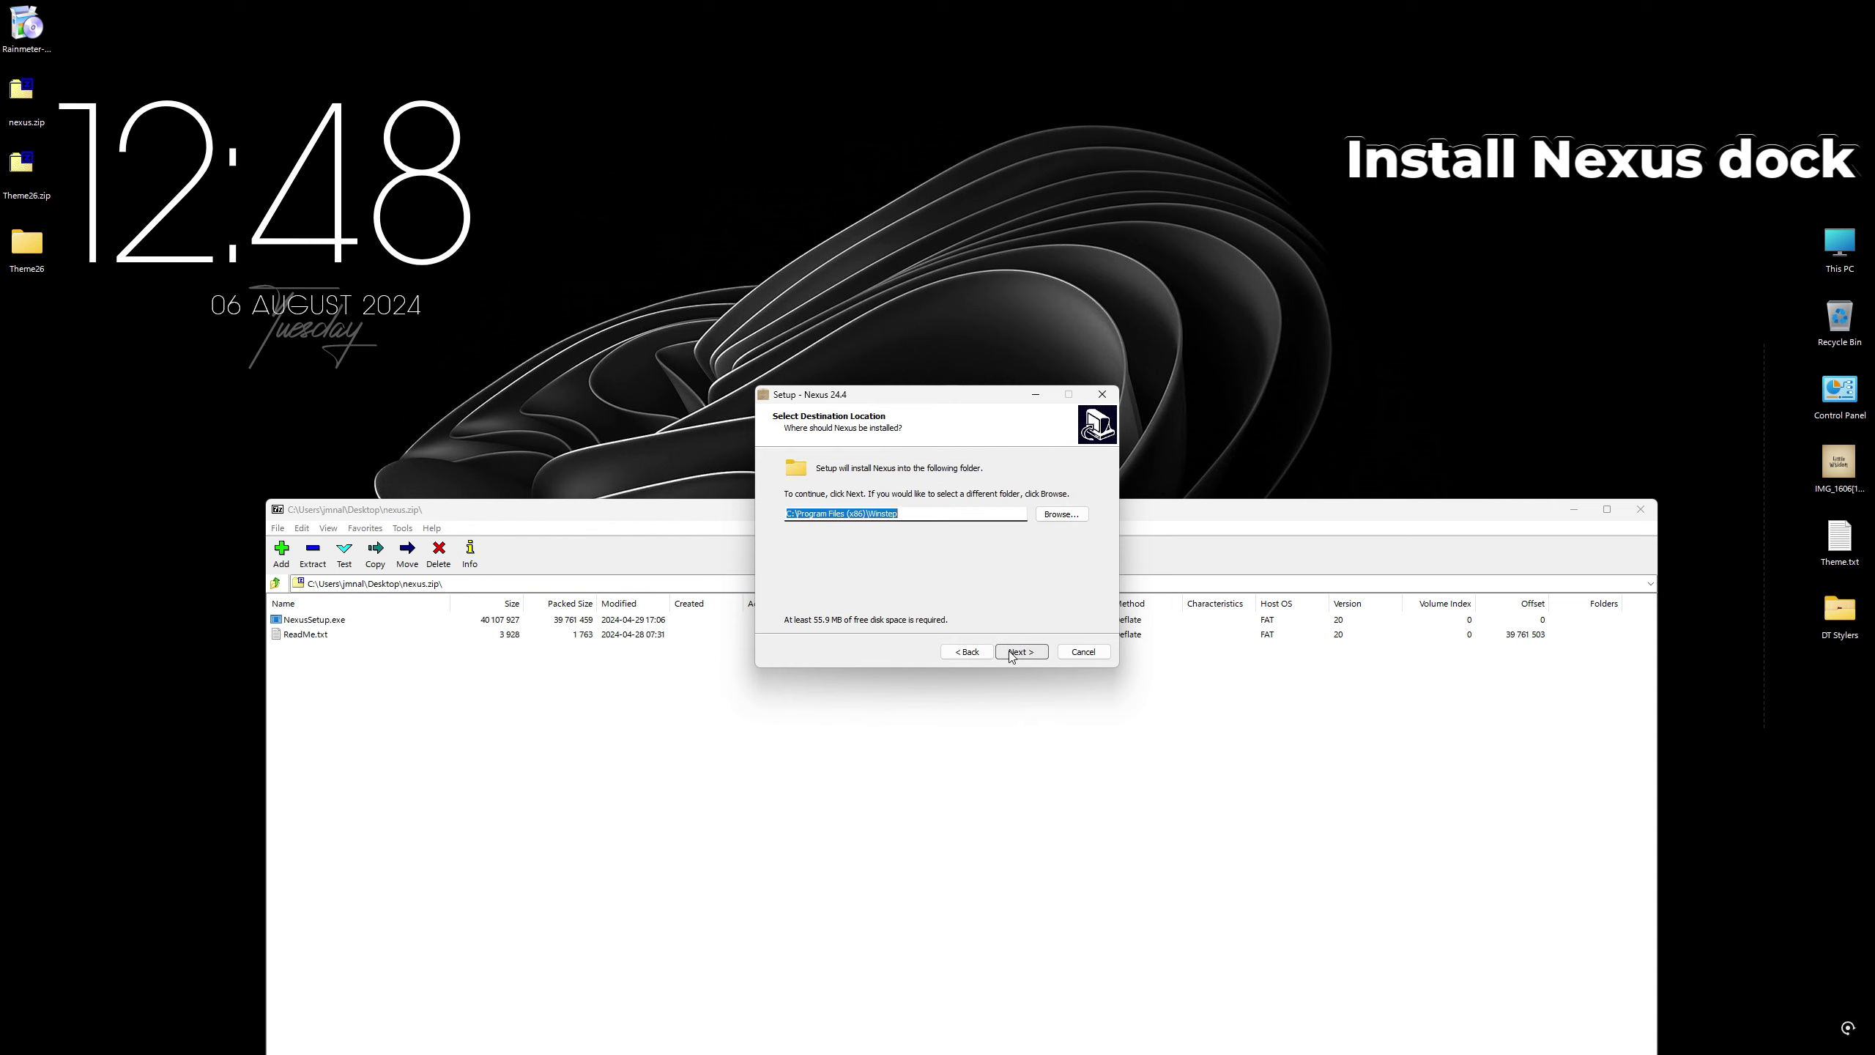
click(1011, 653)
click(1011, 653)
click(1011, 652)
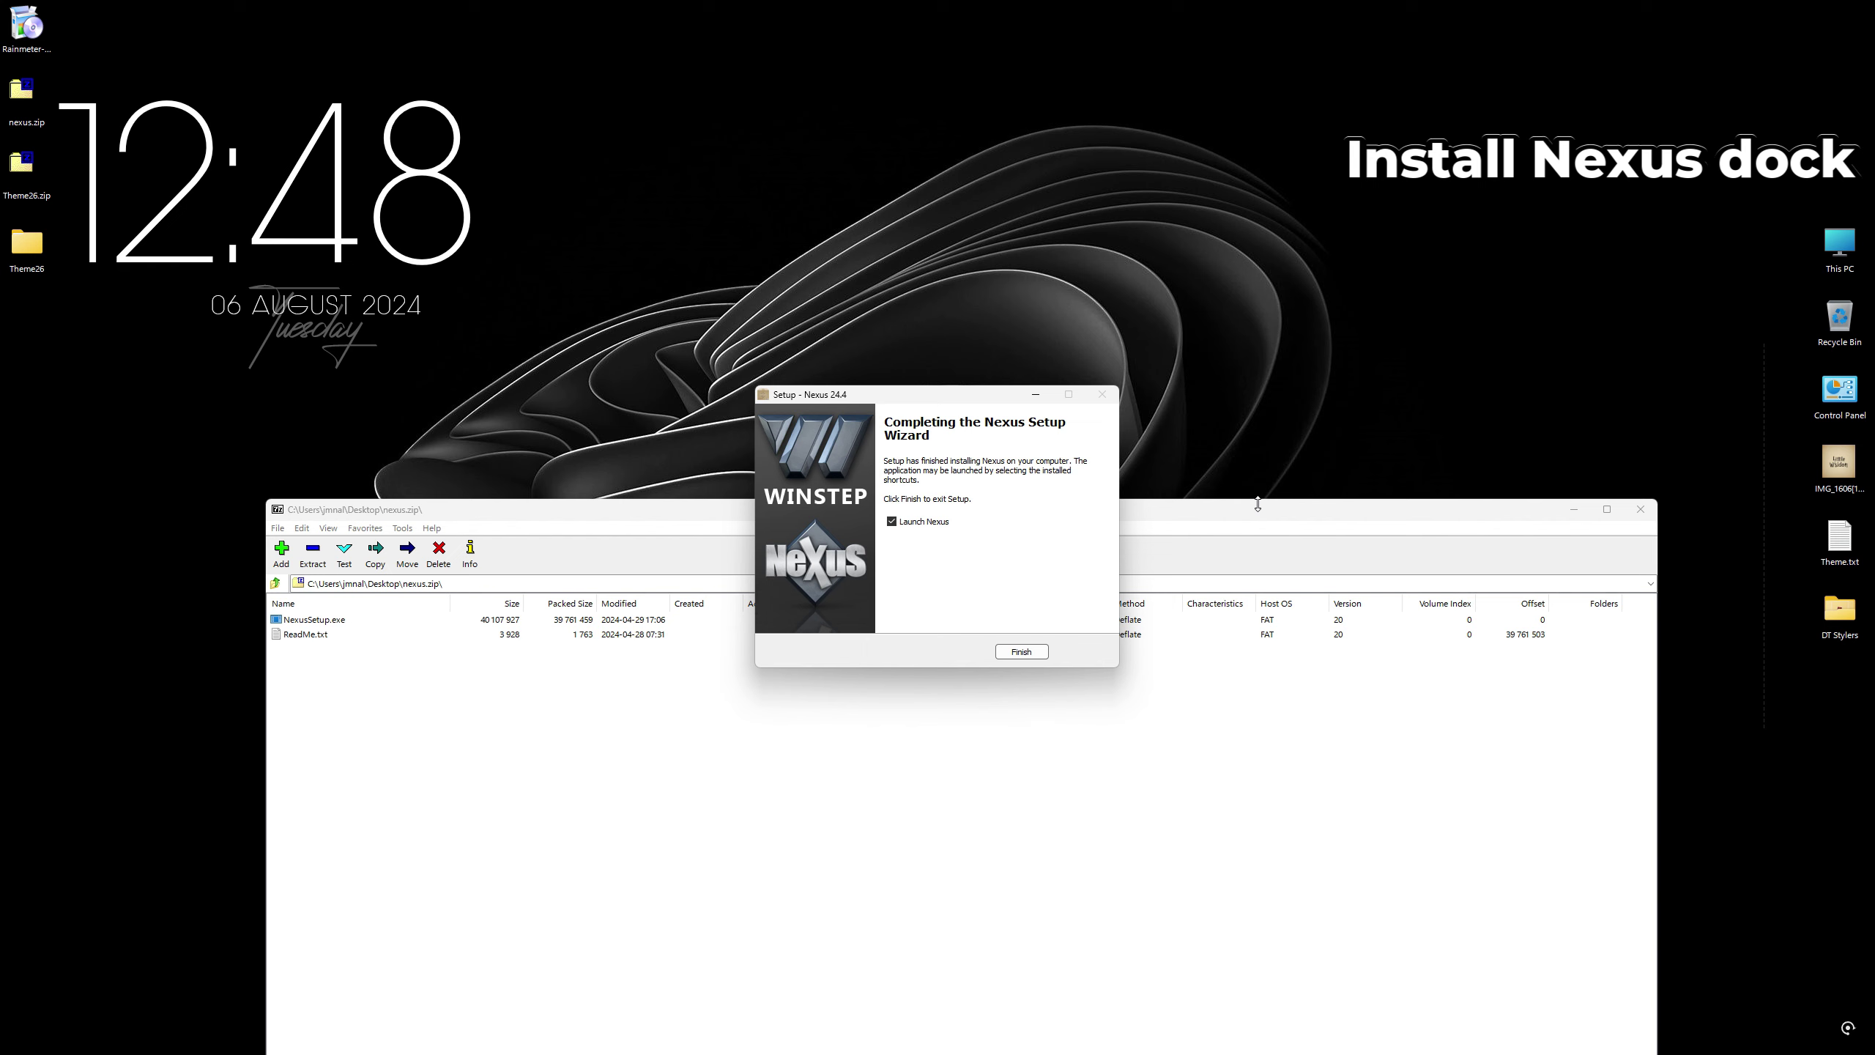
click(1030, 651)
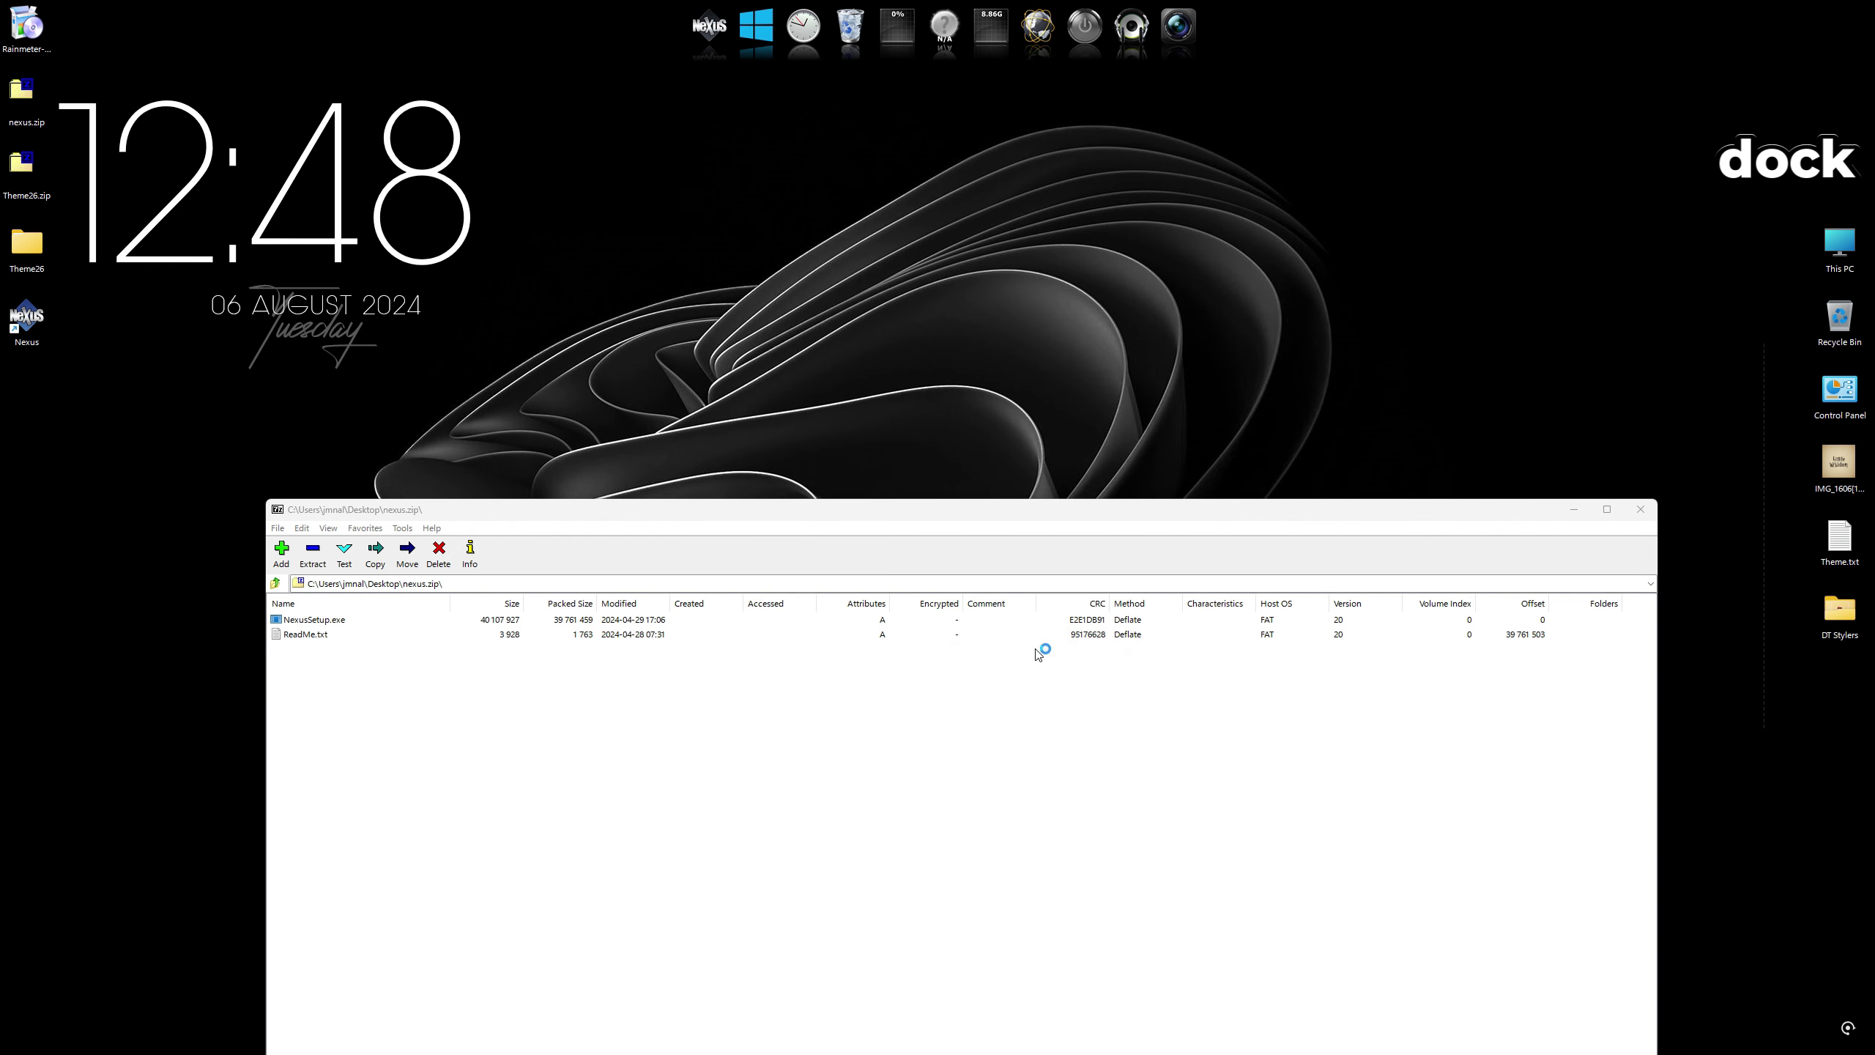
click(1638, 507)
Restore the Nexus dock configuration from the 1440p.wbk backup in the C: drive's Dock folder and accept the preferences.
right_click(904, 39)
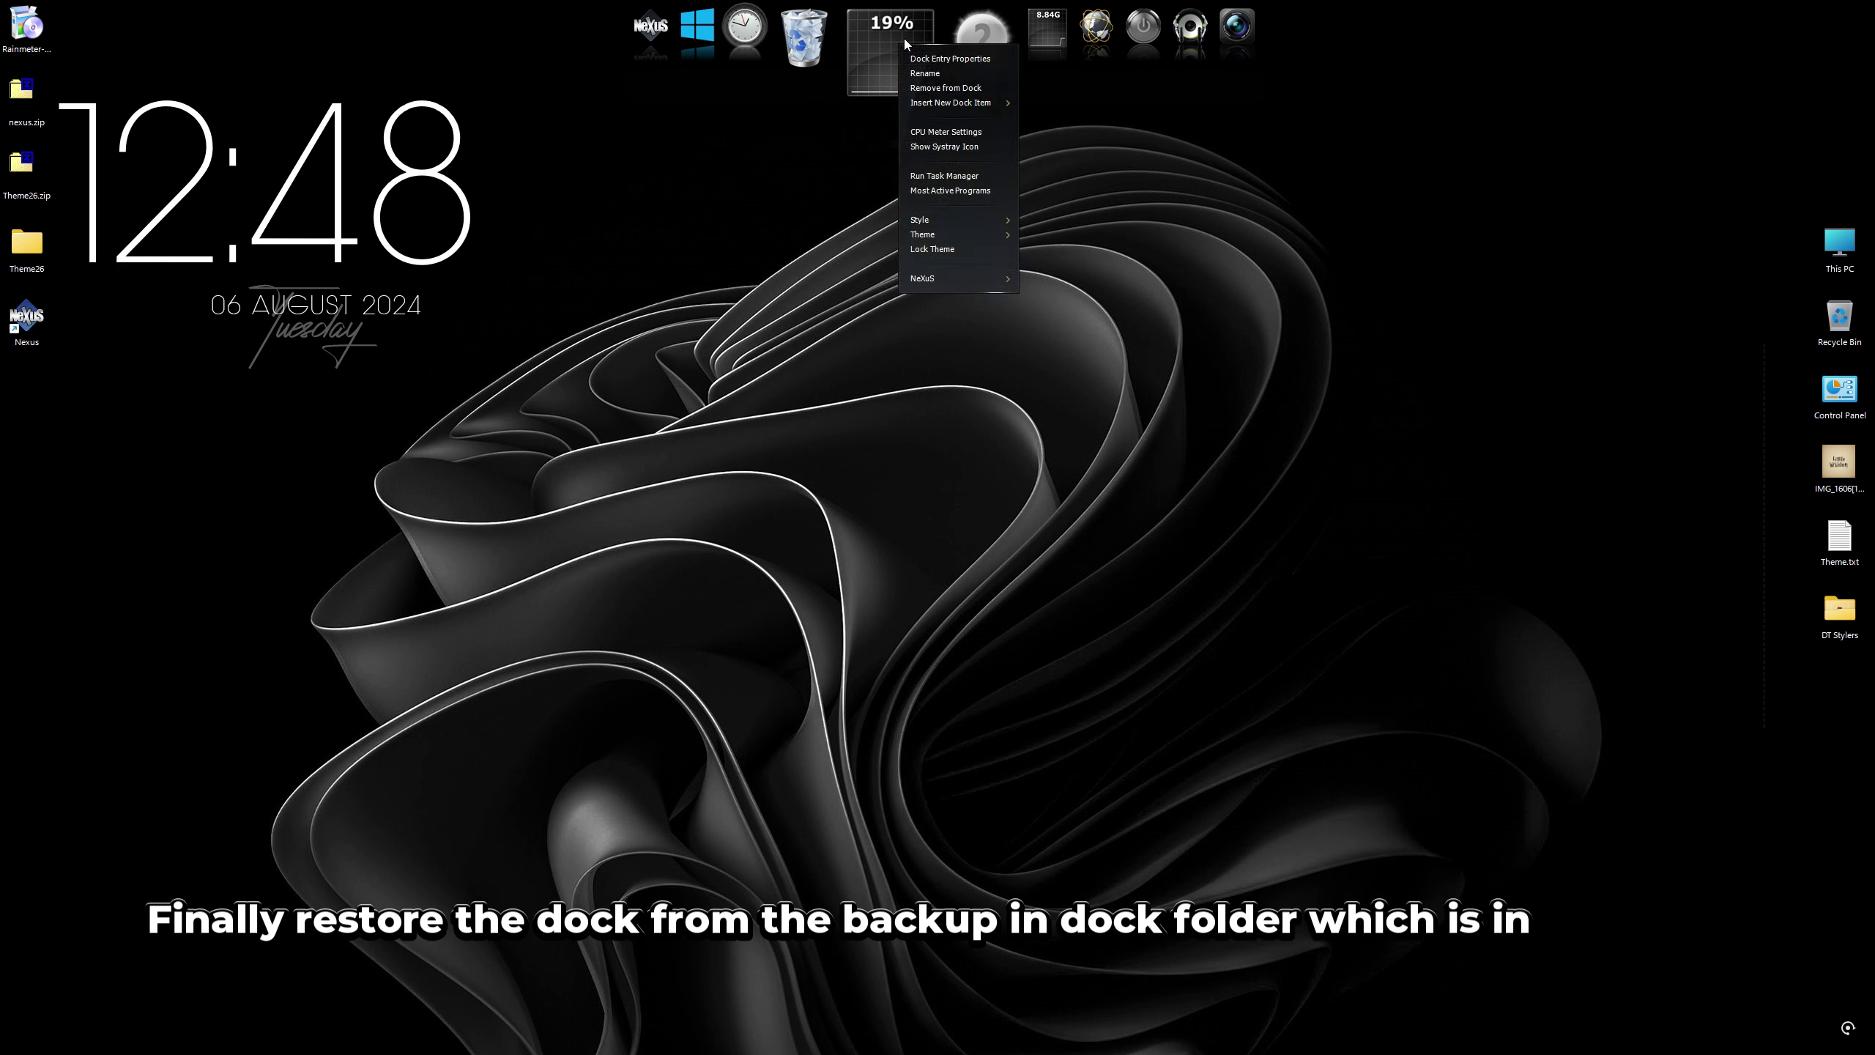
mouse_move(982, 278)
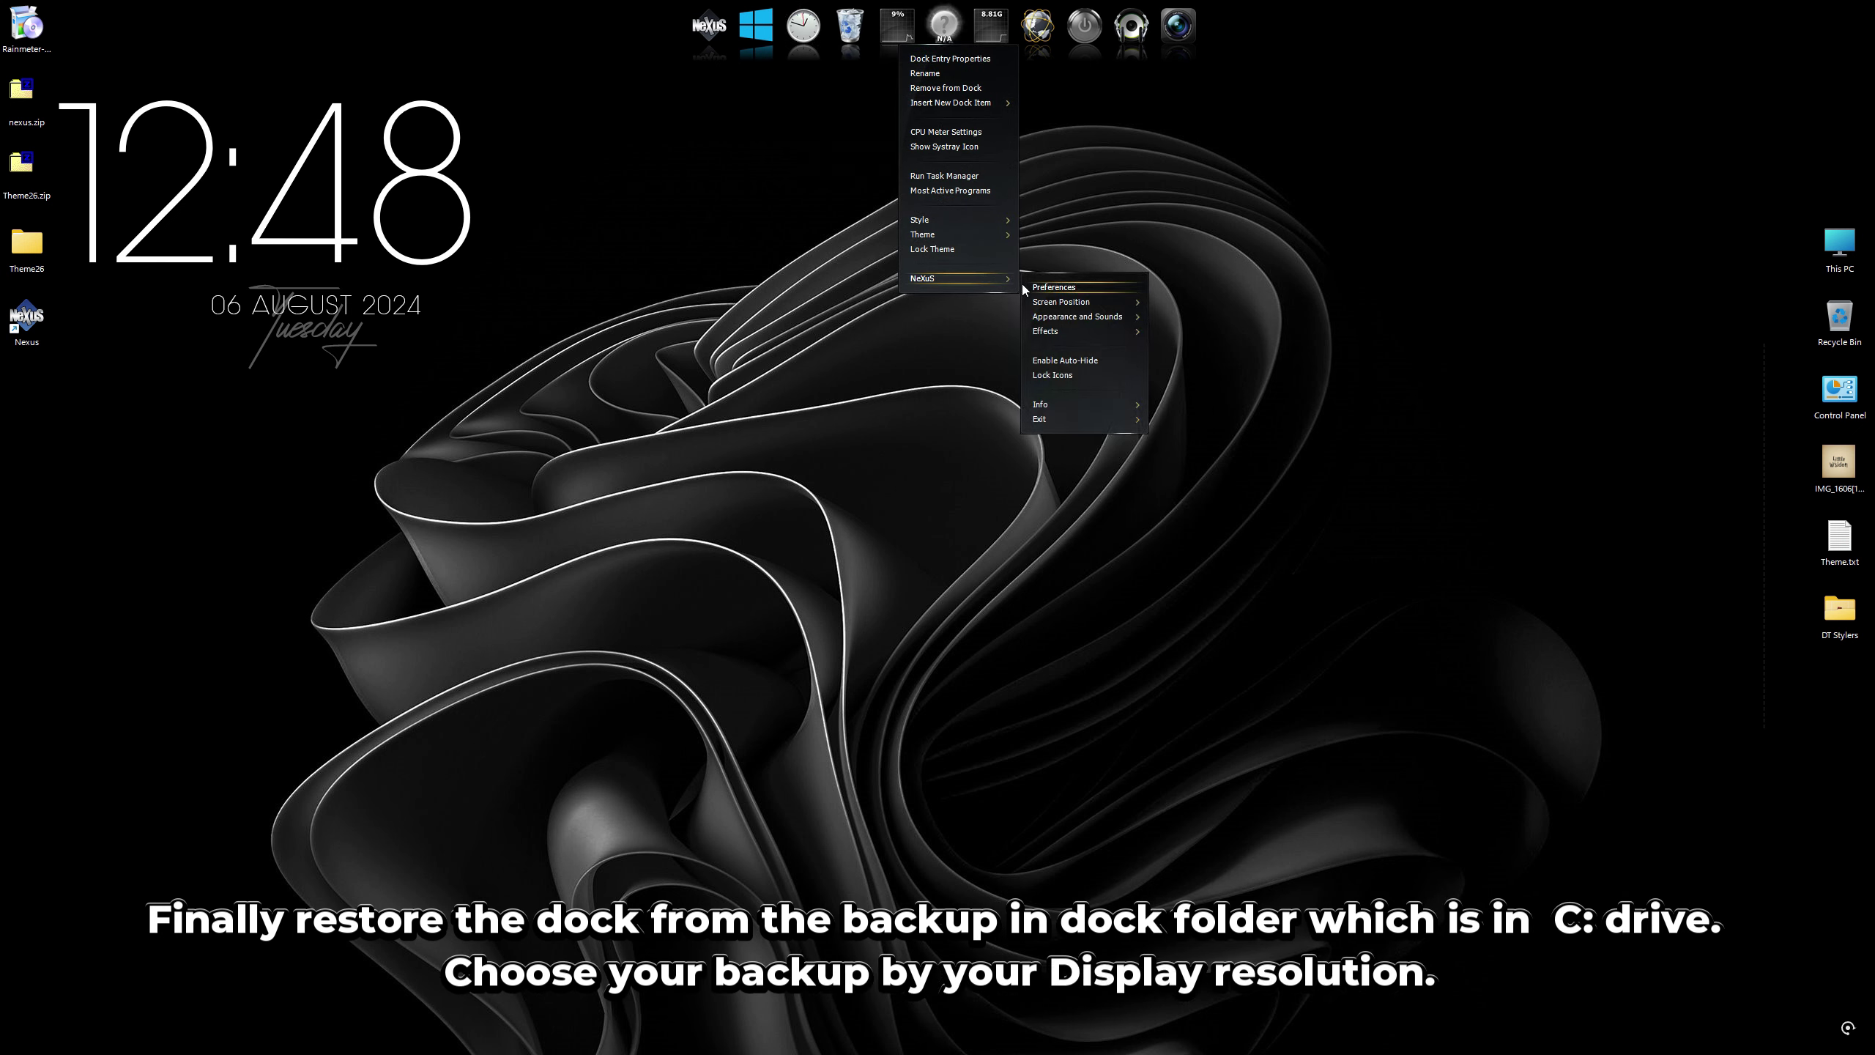
click(1055, 287)
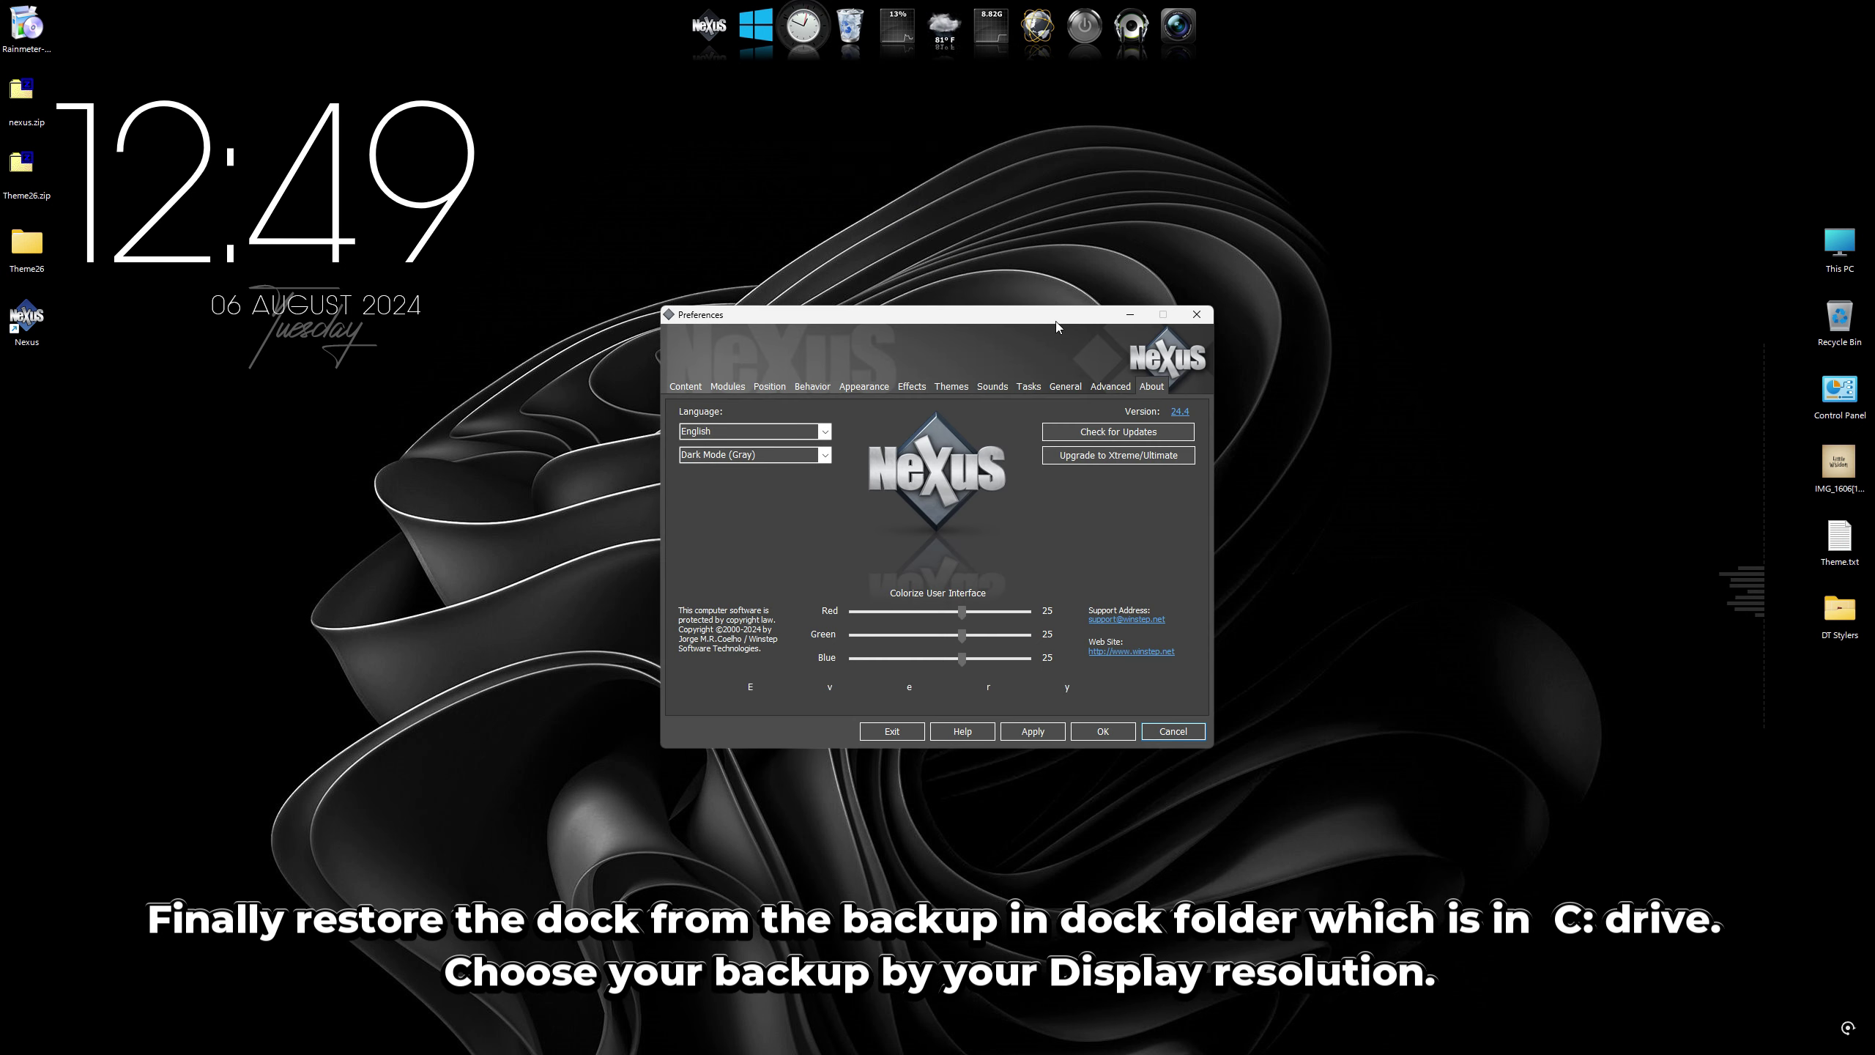
click(1110, 391)
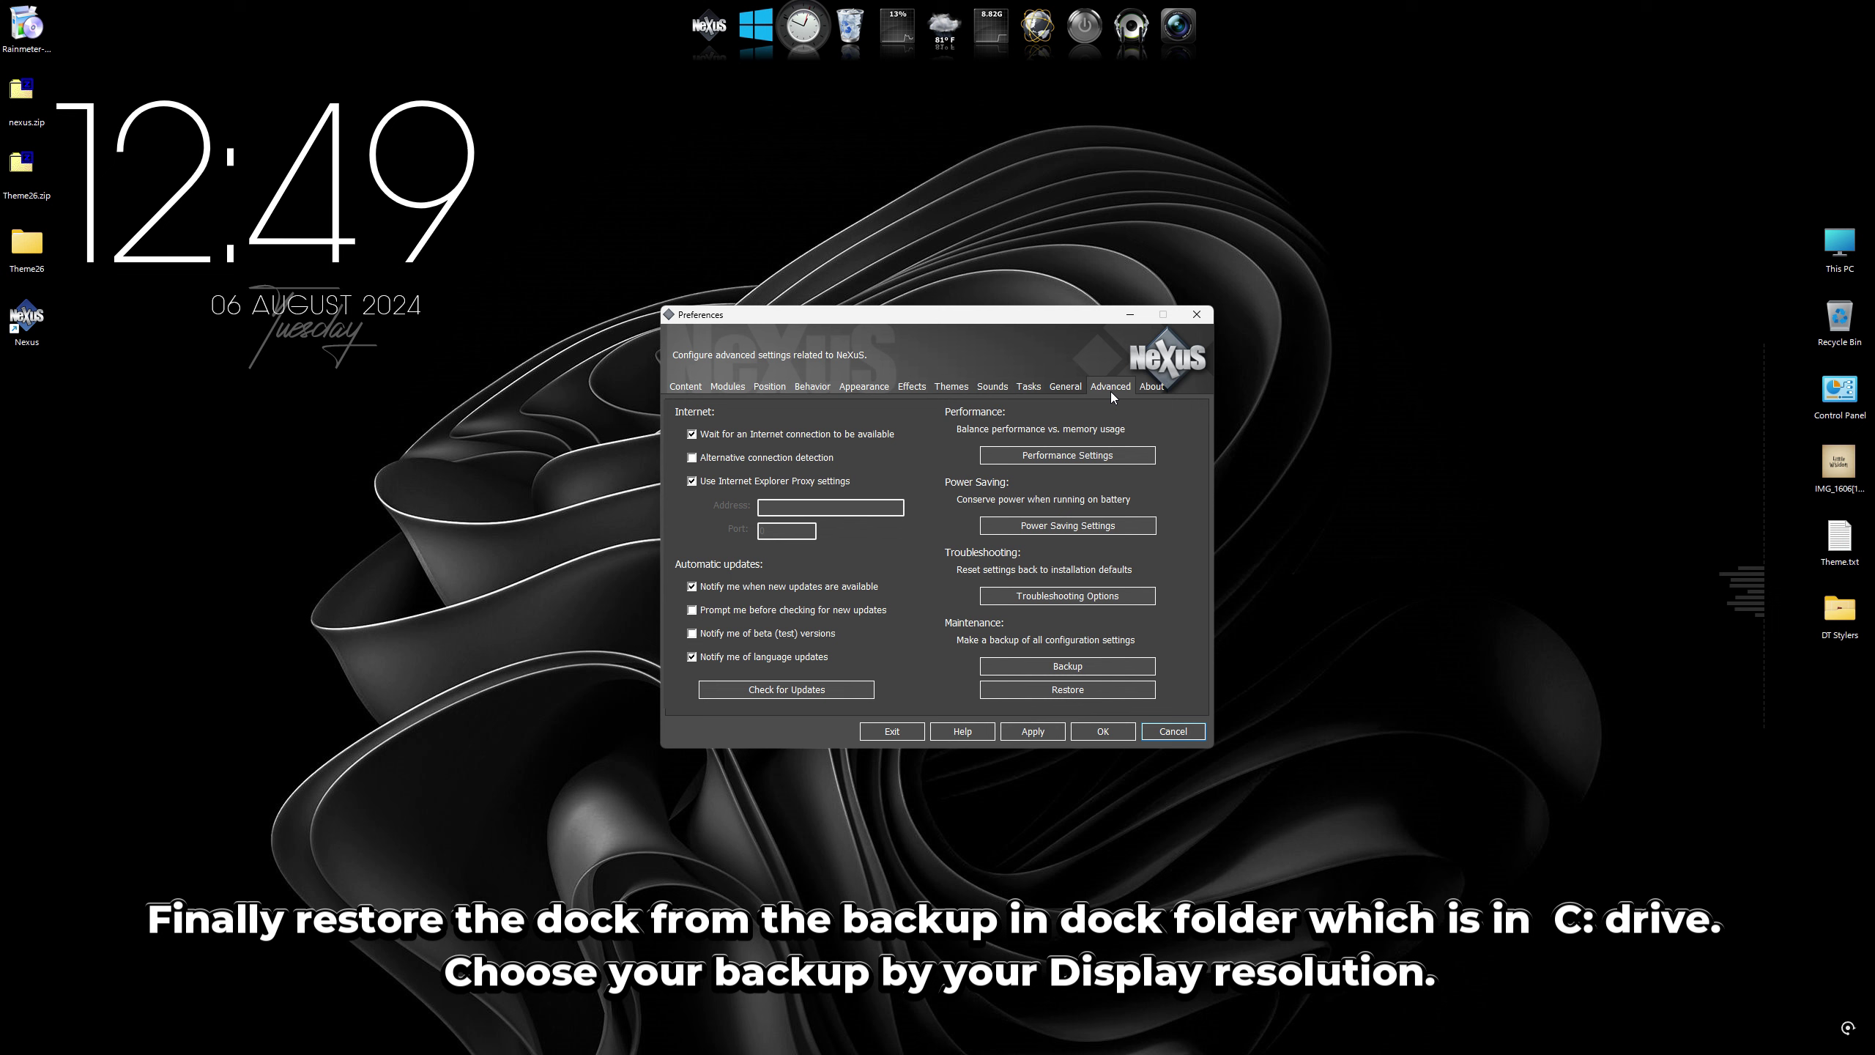
click(1061, 689)
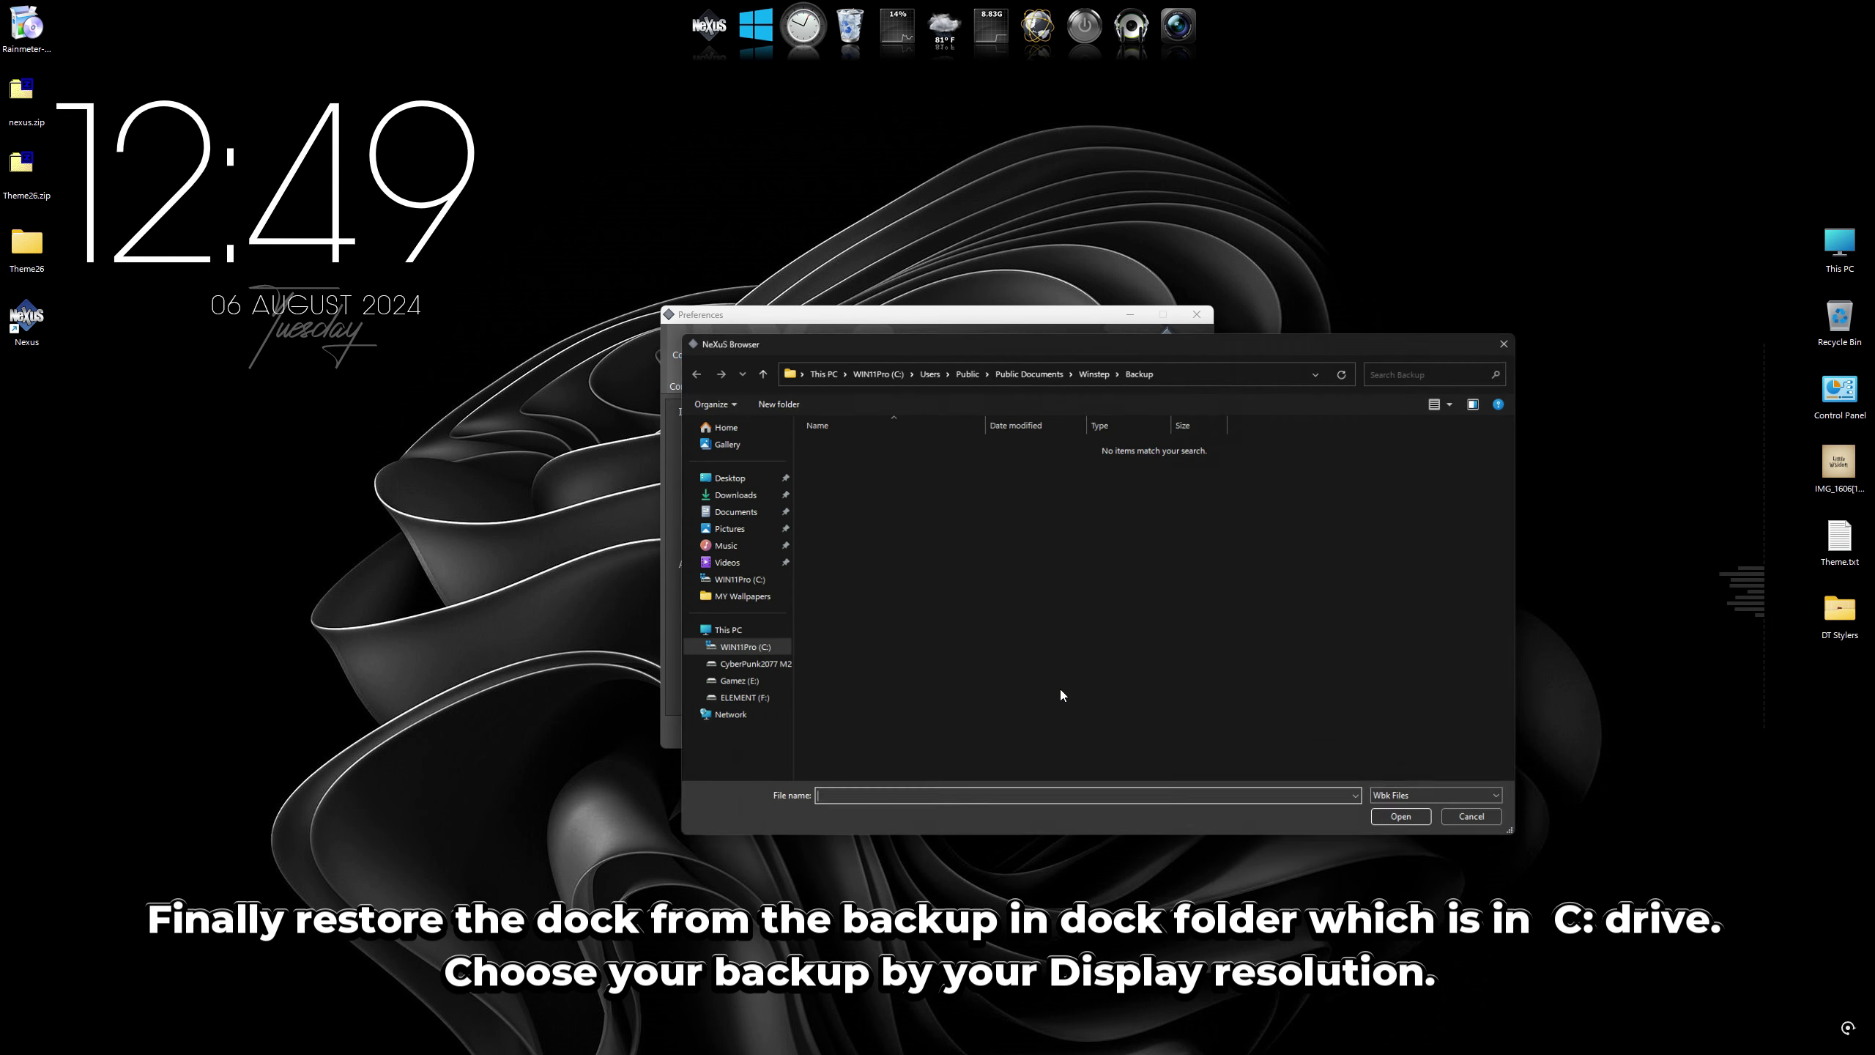
click(719, 651)
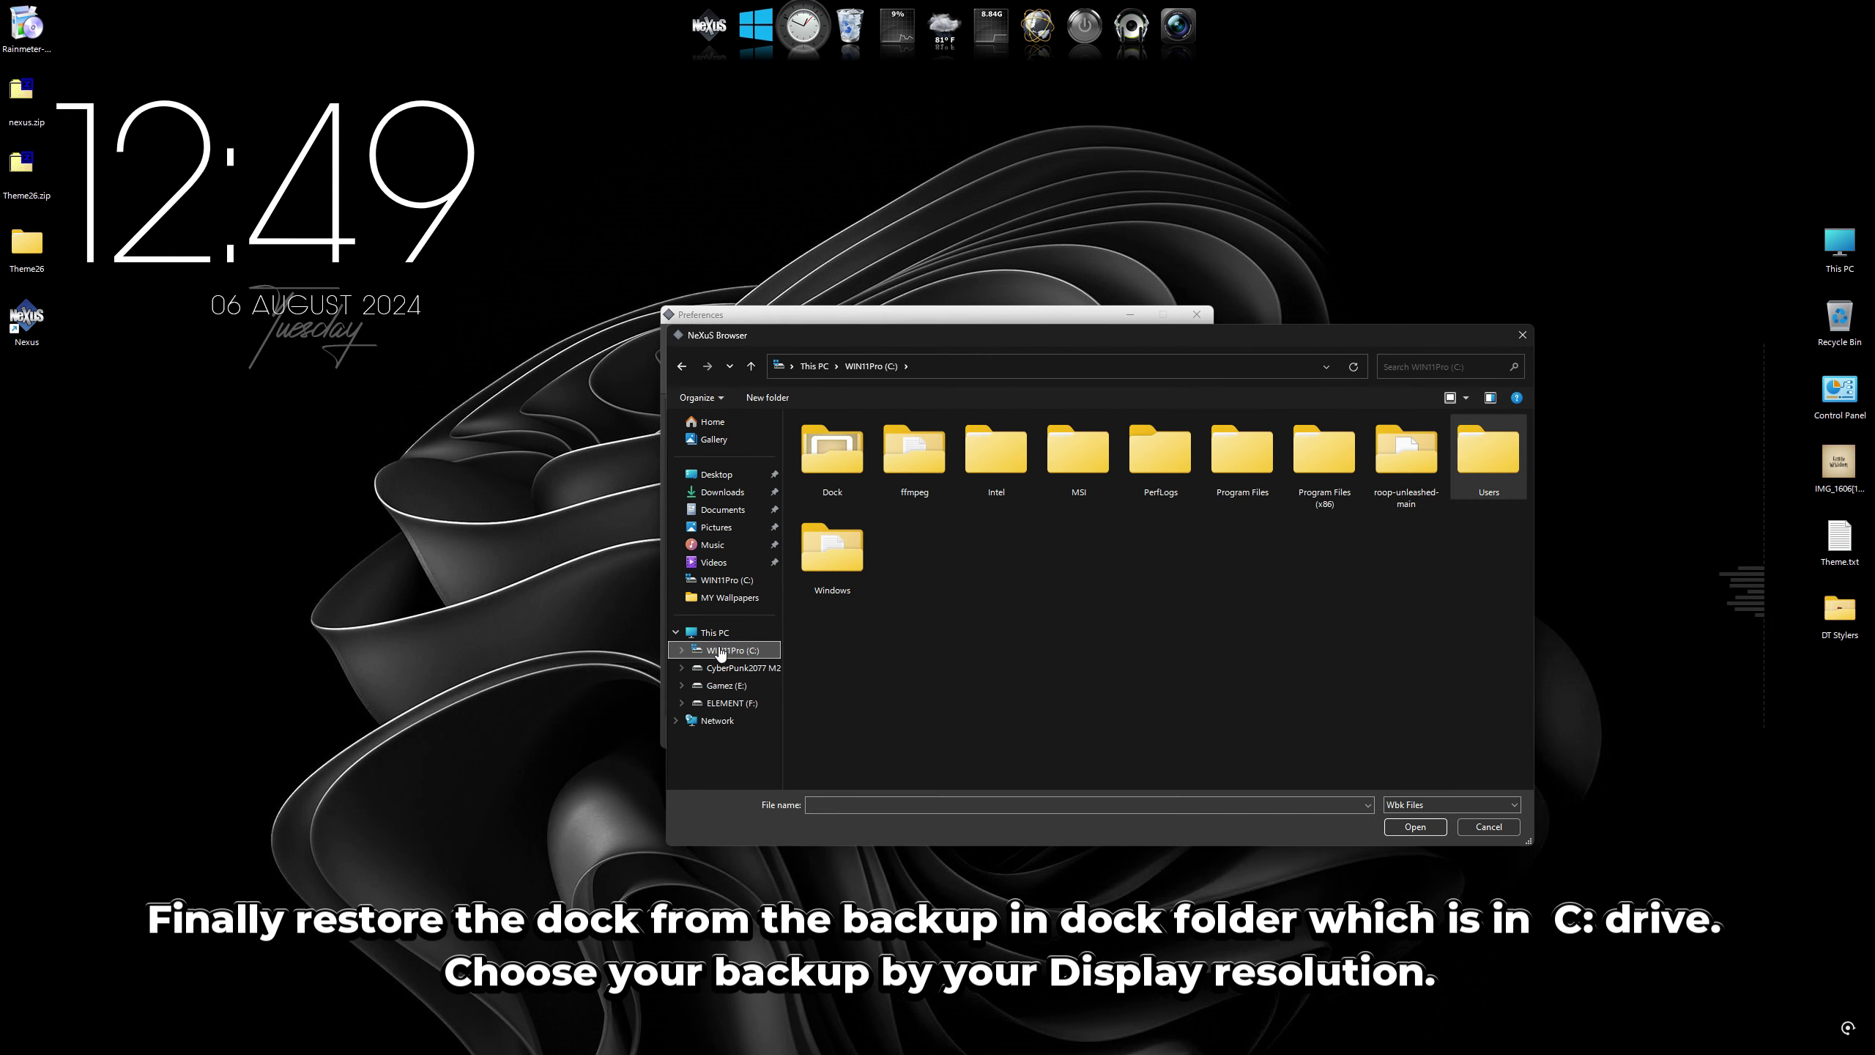
double_click(836, 473)
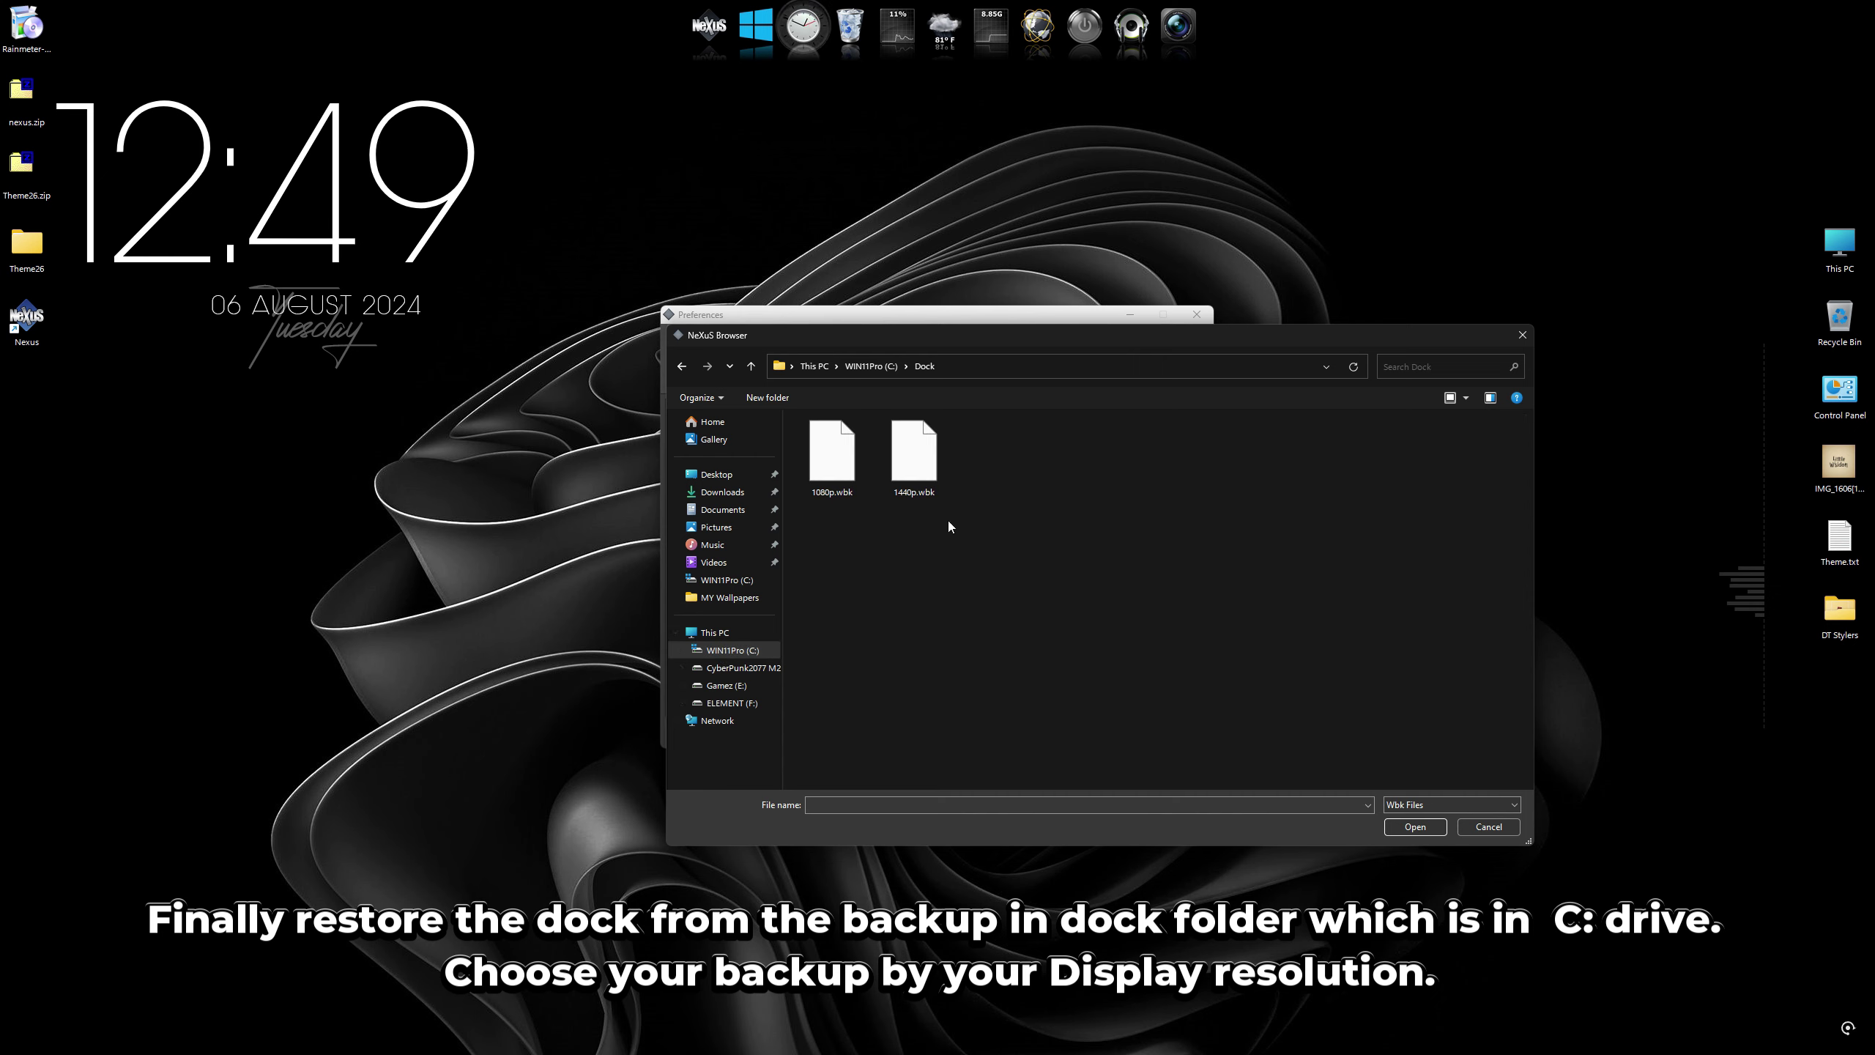
click(920, 464)
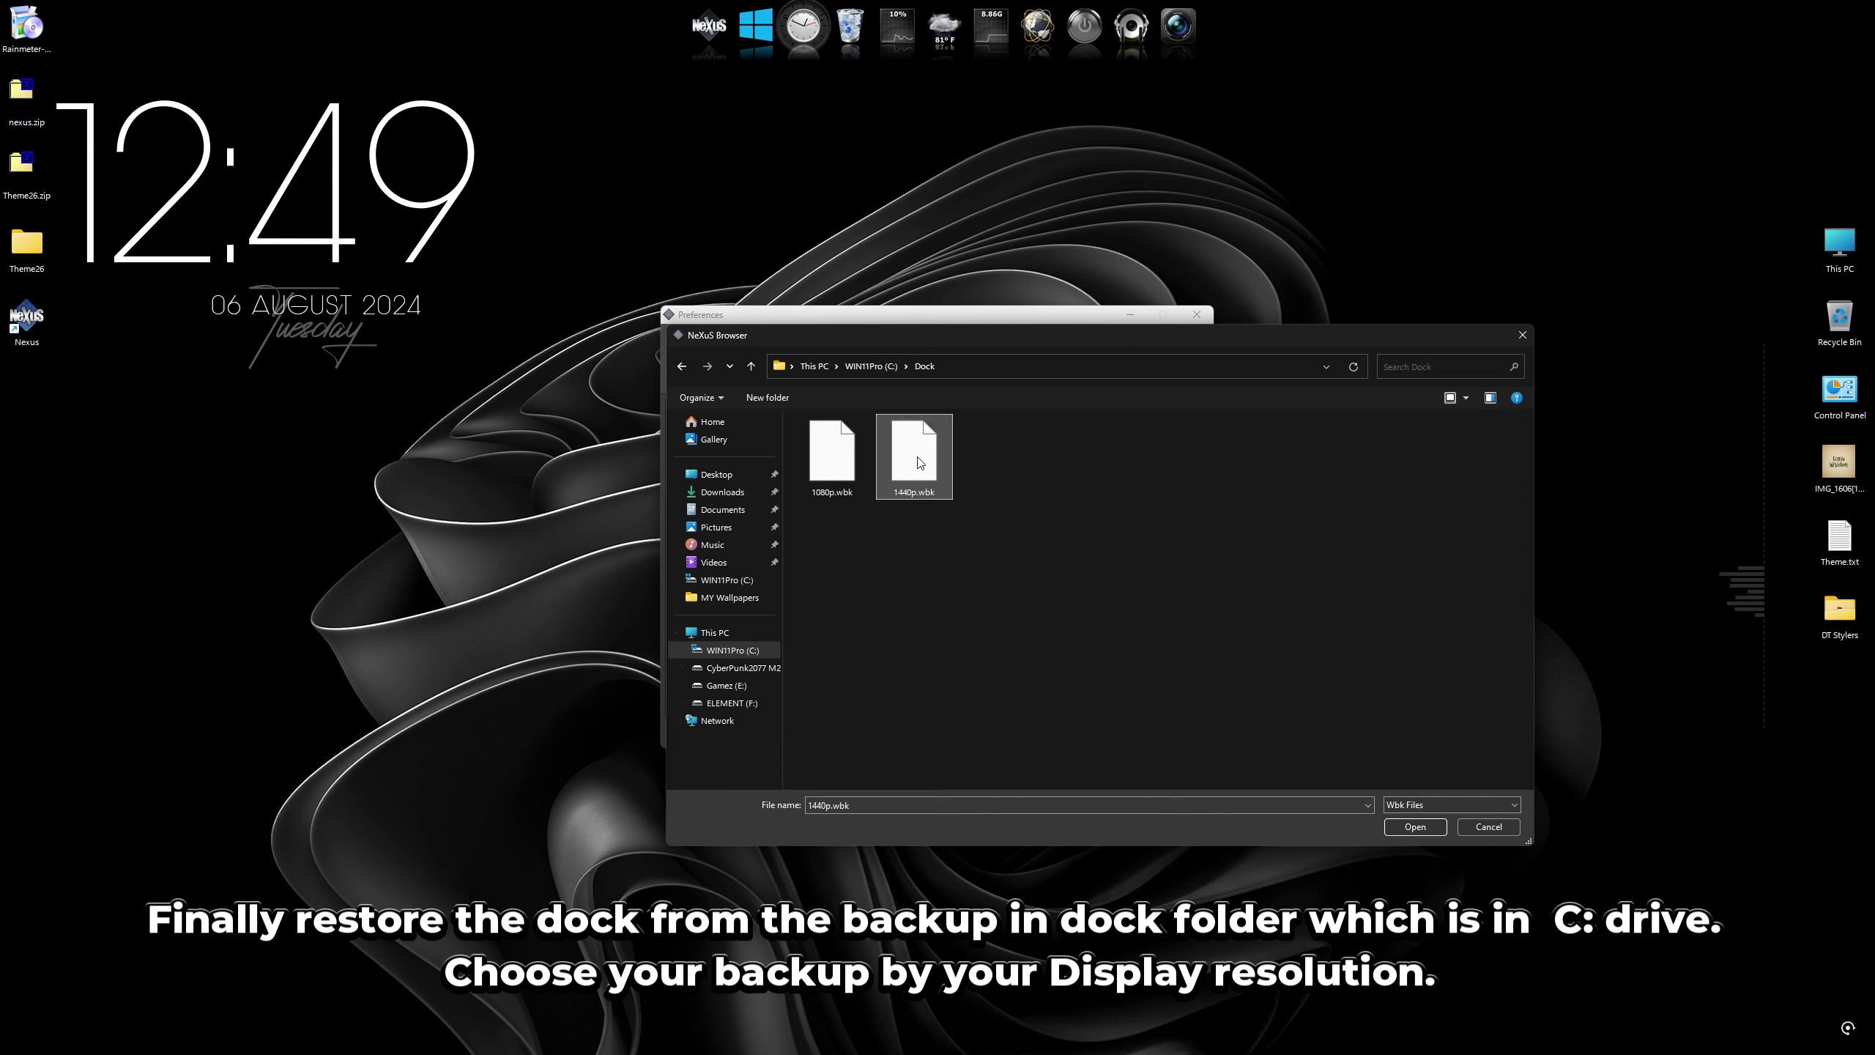
click(1406, 827)
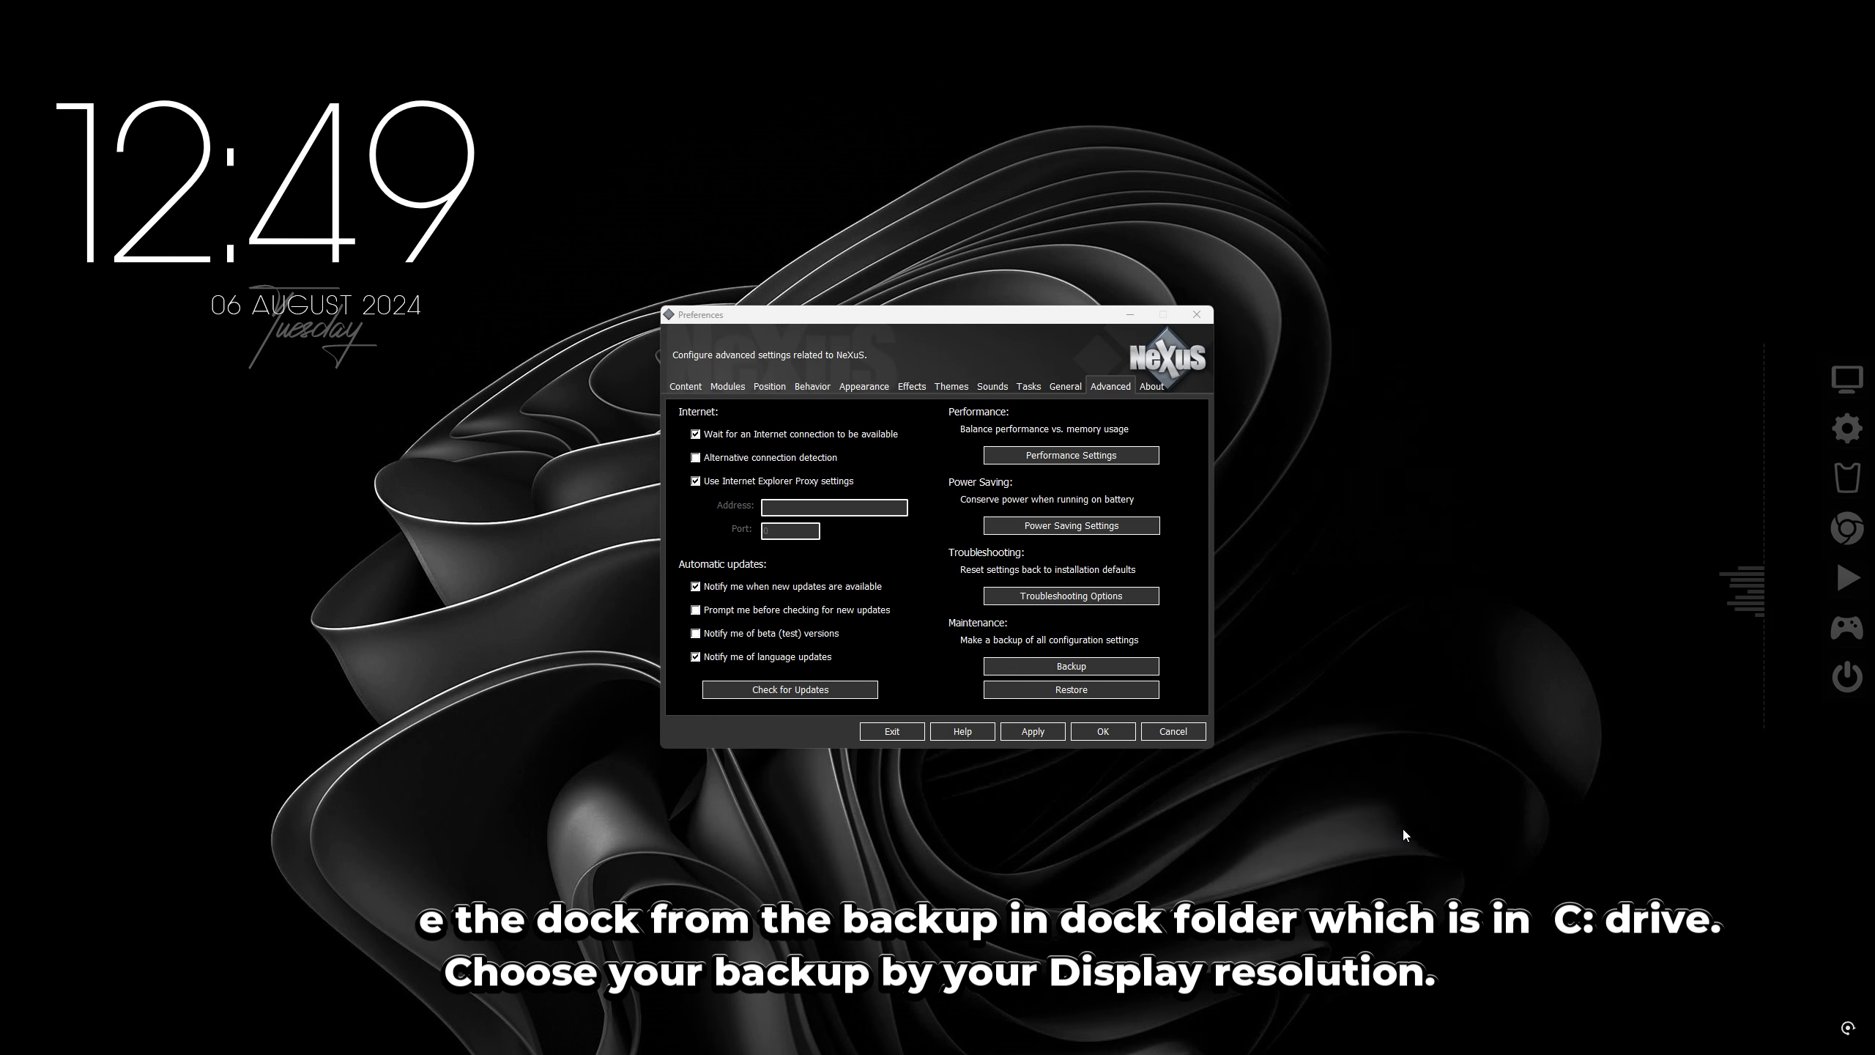
click(1093, 730)
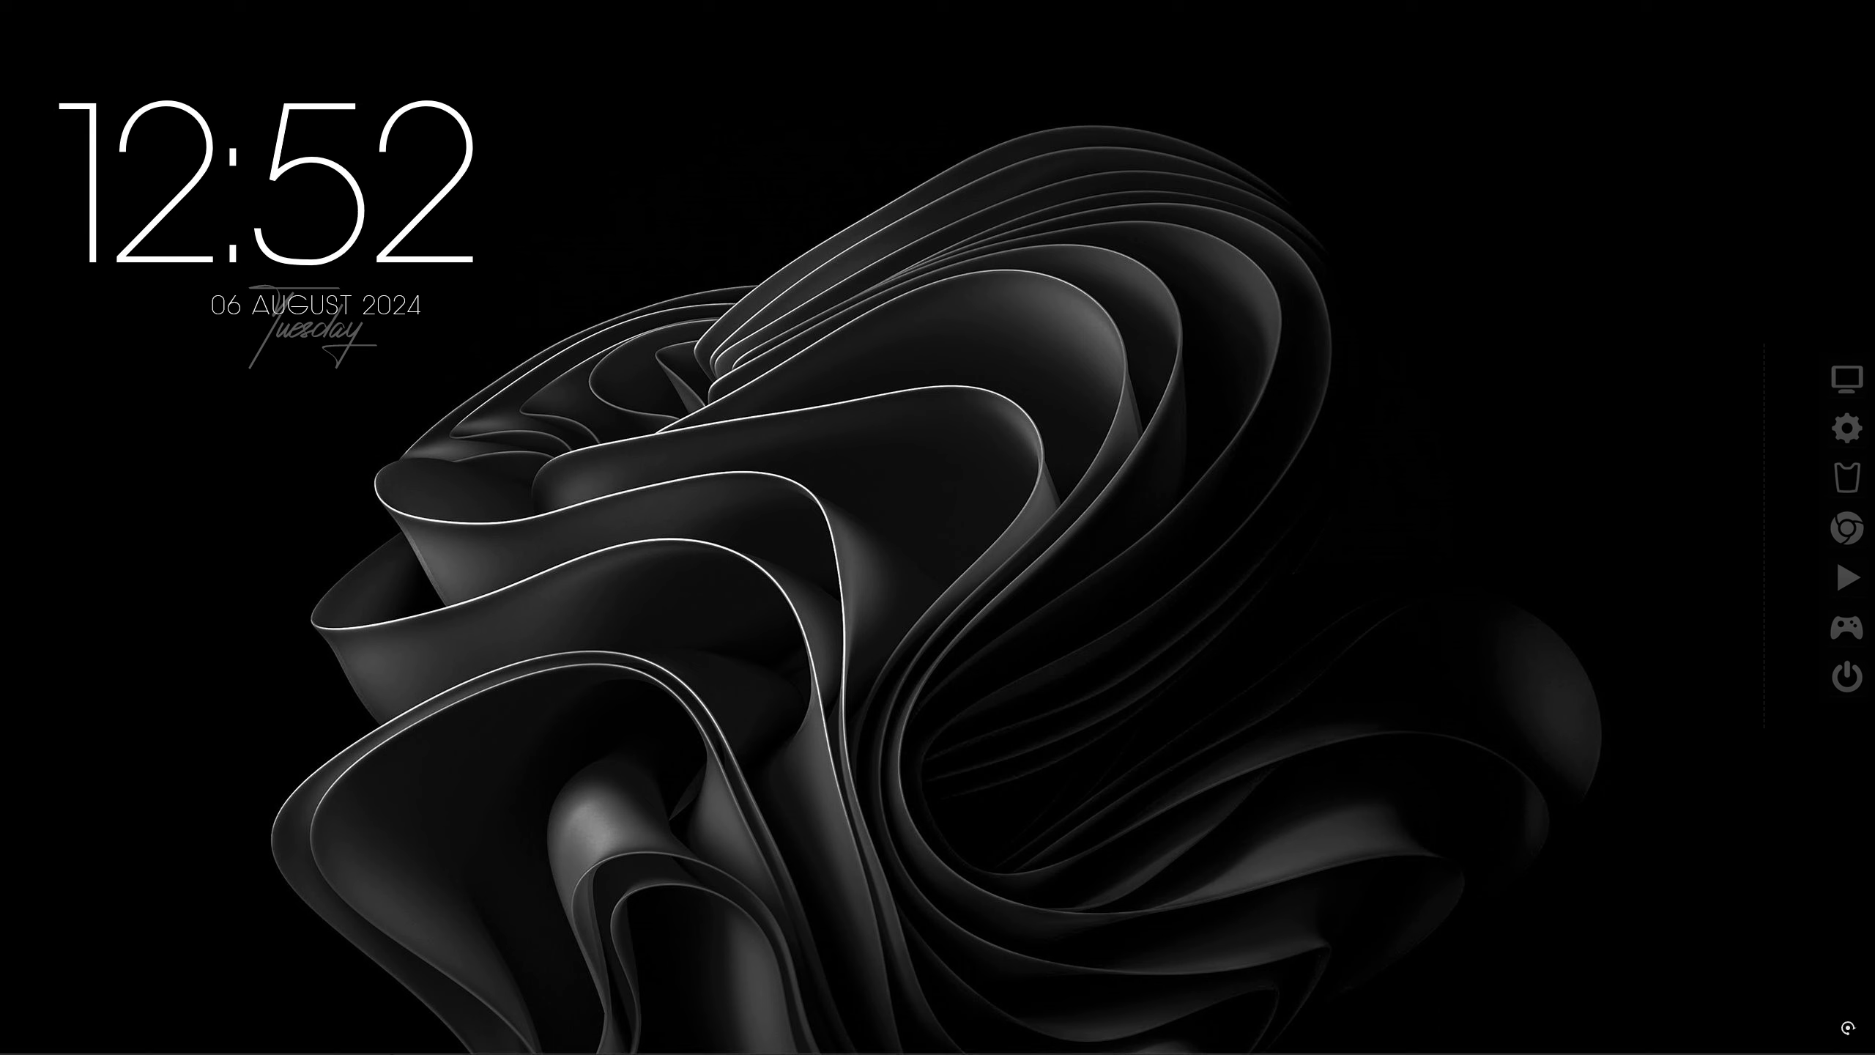
Open Chrome from the dock, play Running It Down in the YouTube Studio audio library, and minimize the browser to view the visualizer.
mouse_move(508, 1040)
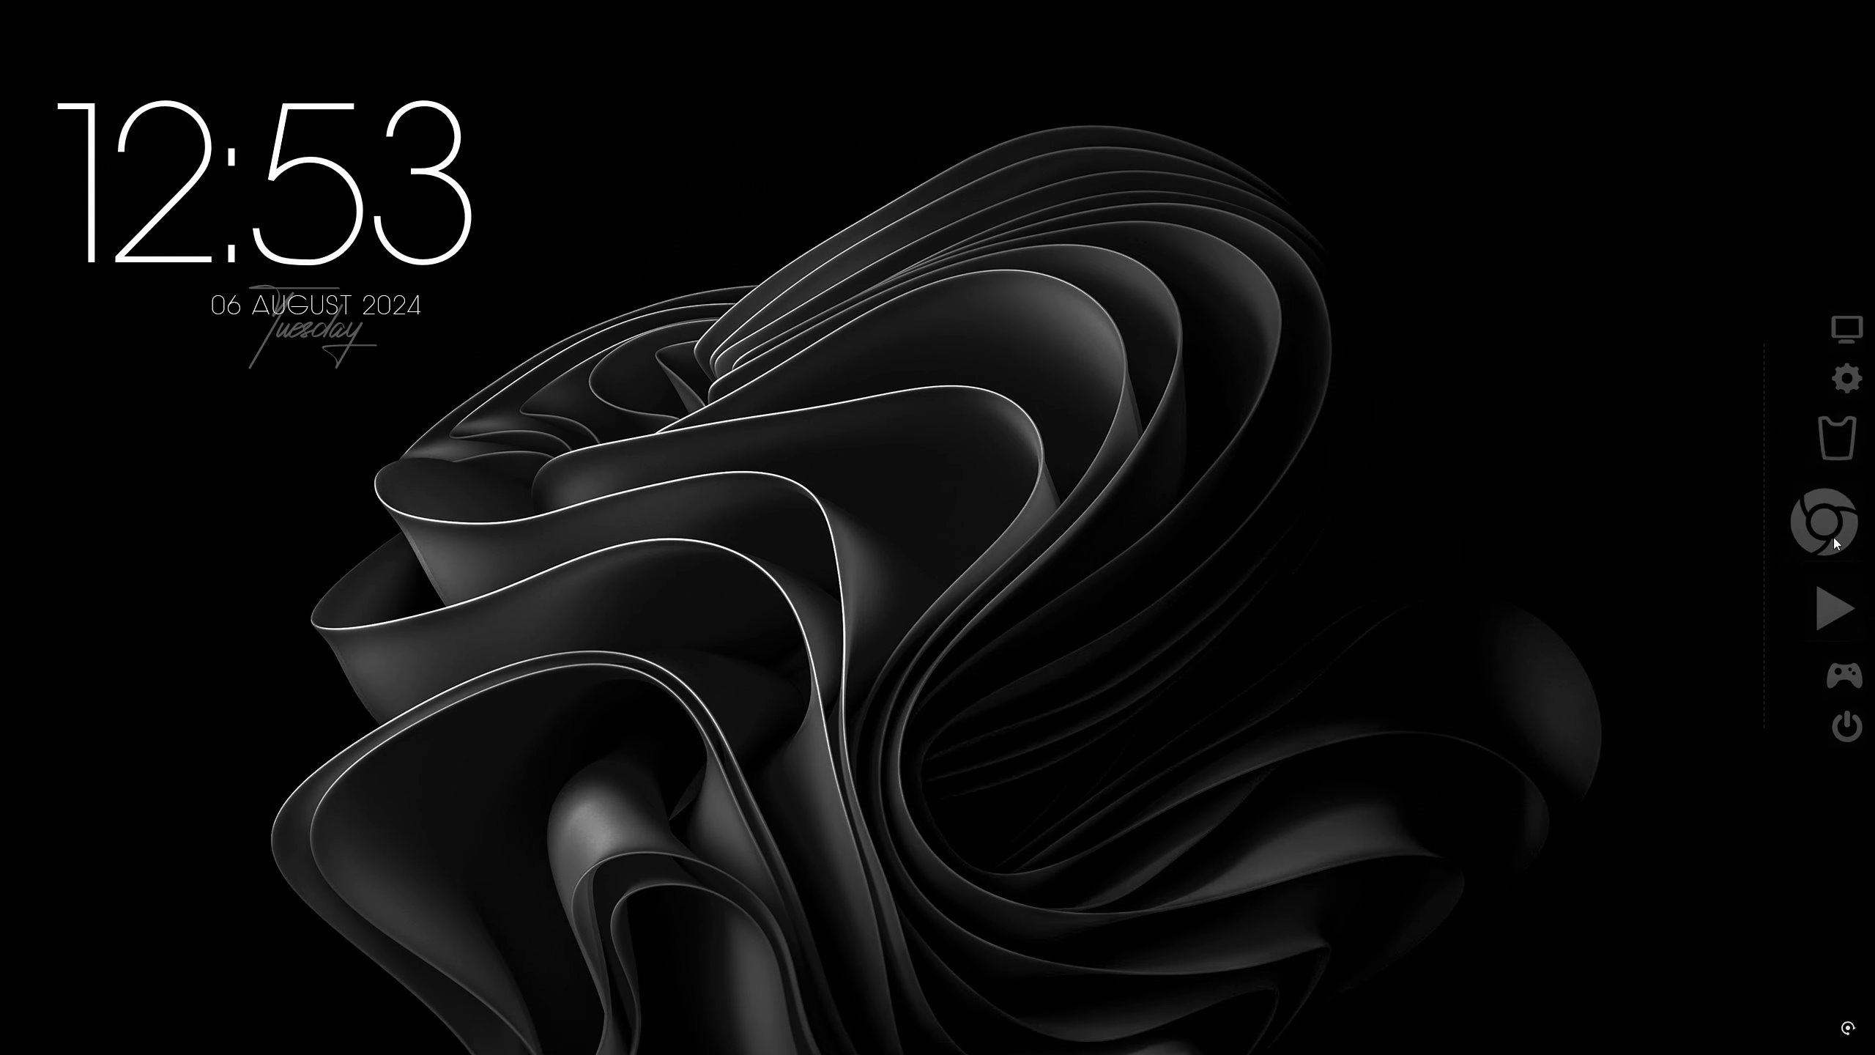
click(1833, 539)
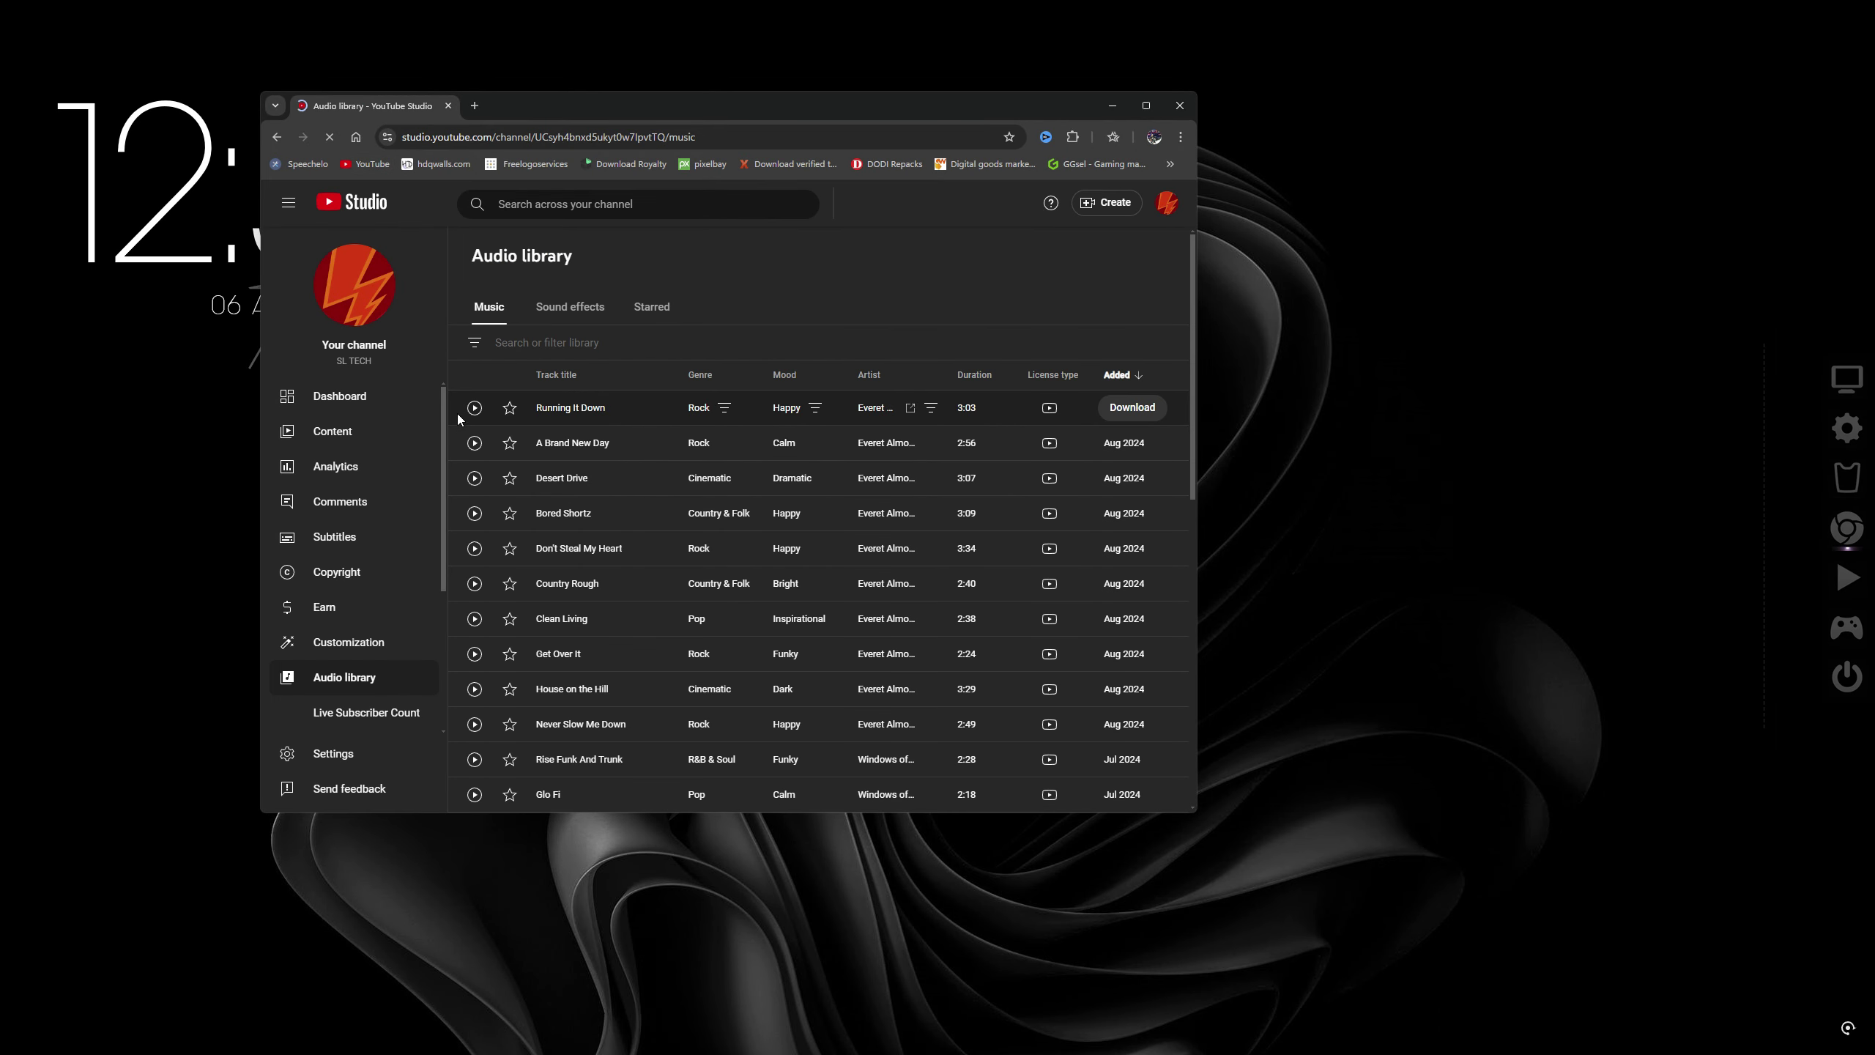
click(475, 409)
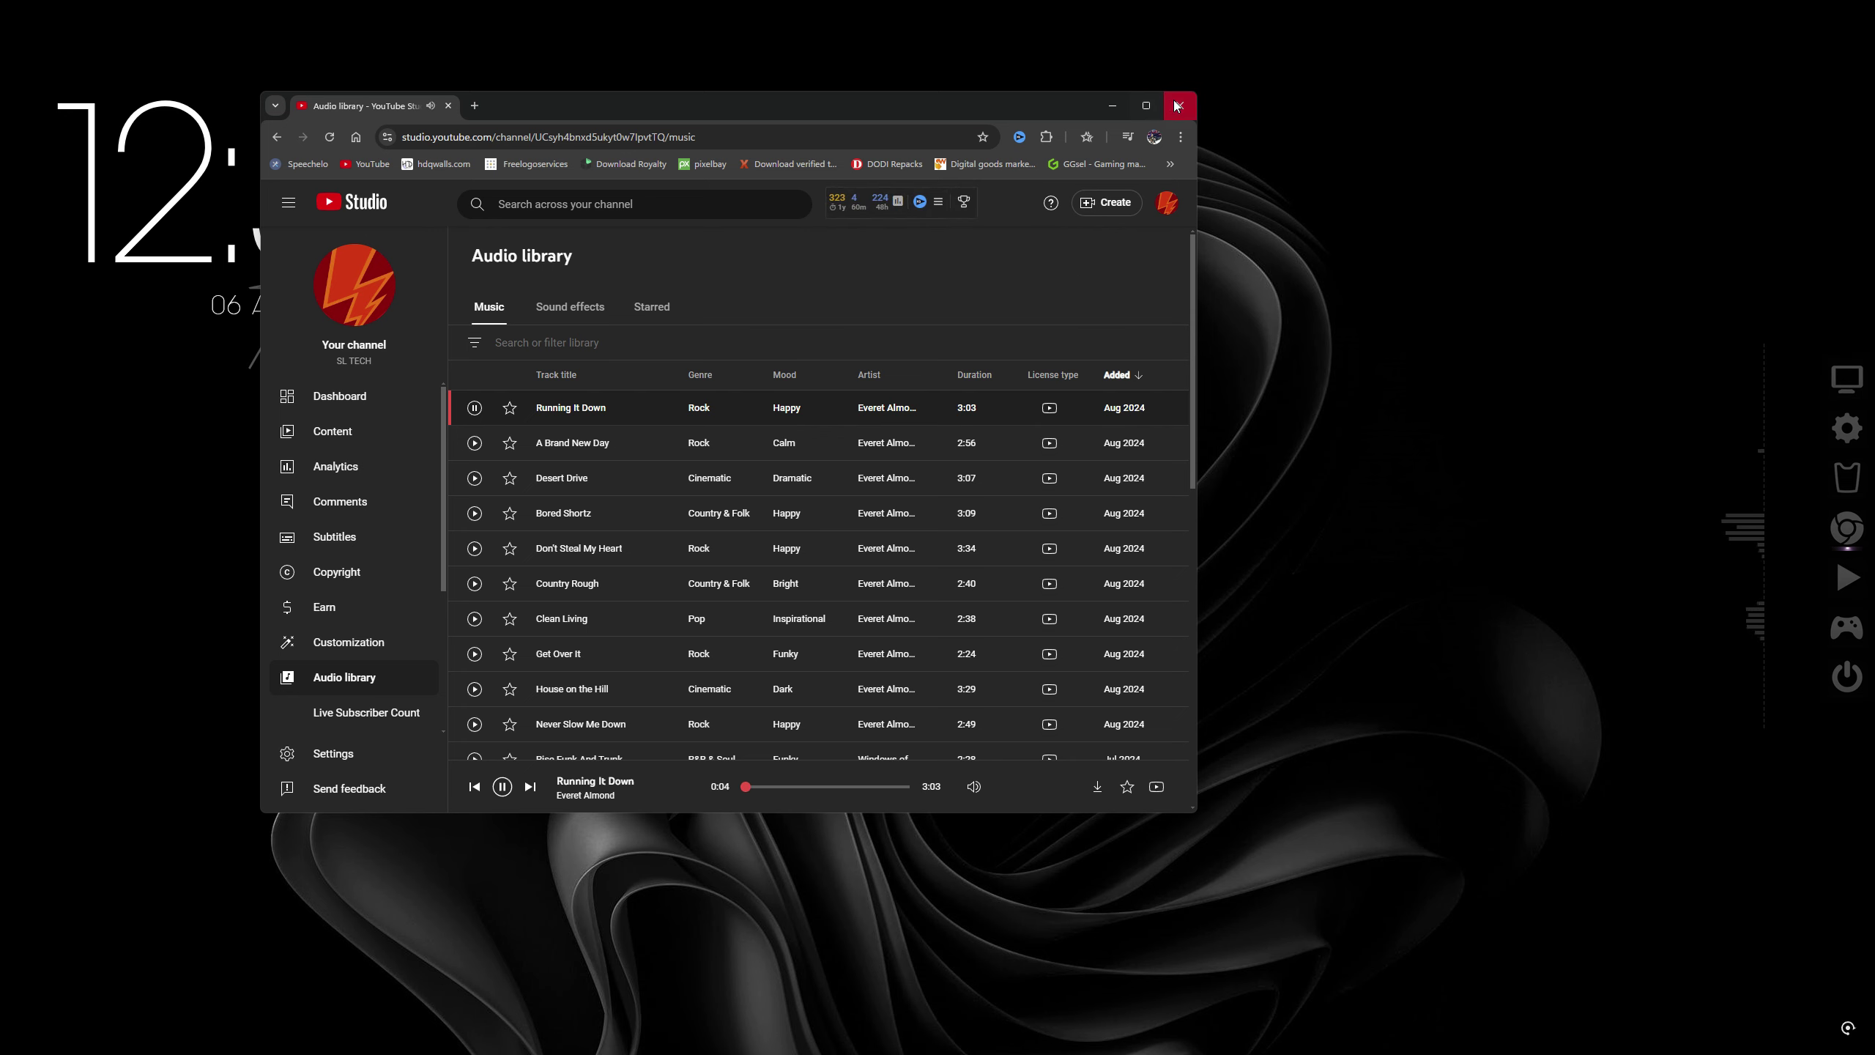
click(1112, 105)
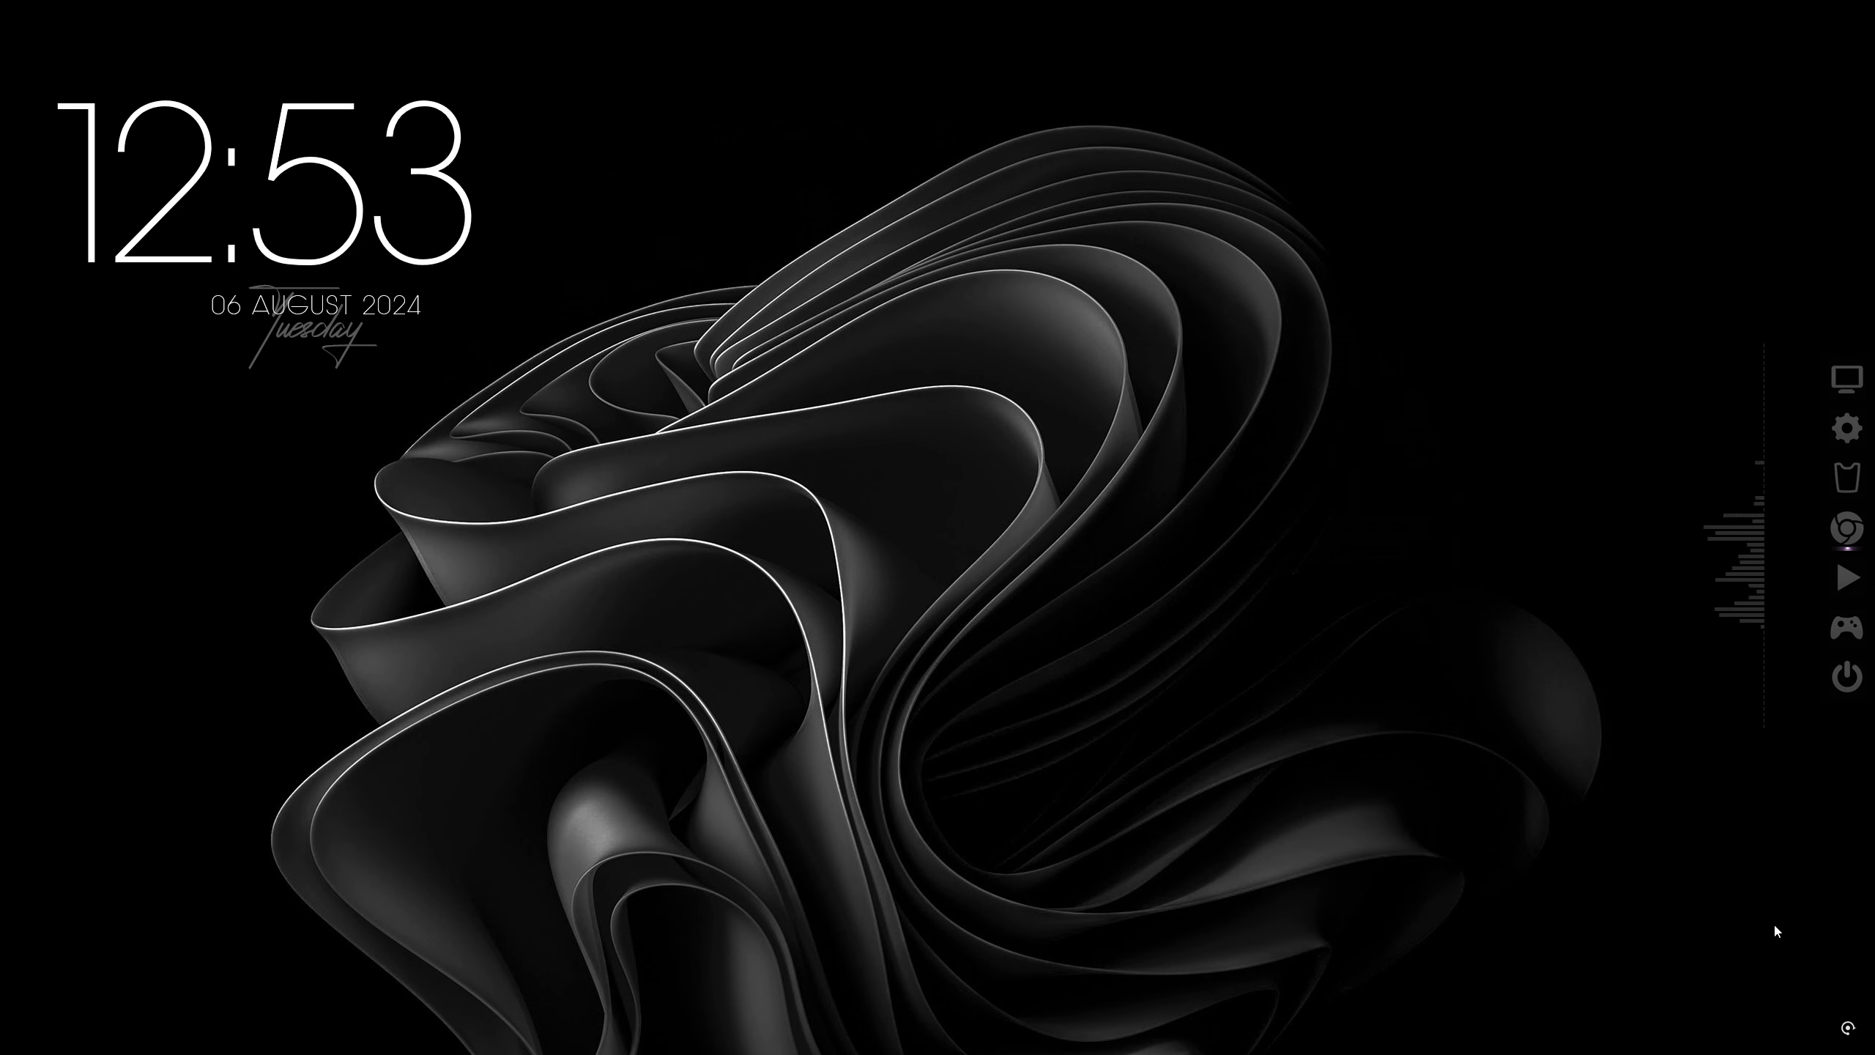
mouse_move(1697, 1052)
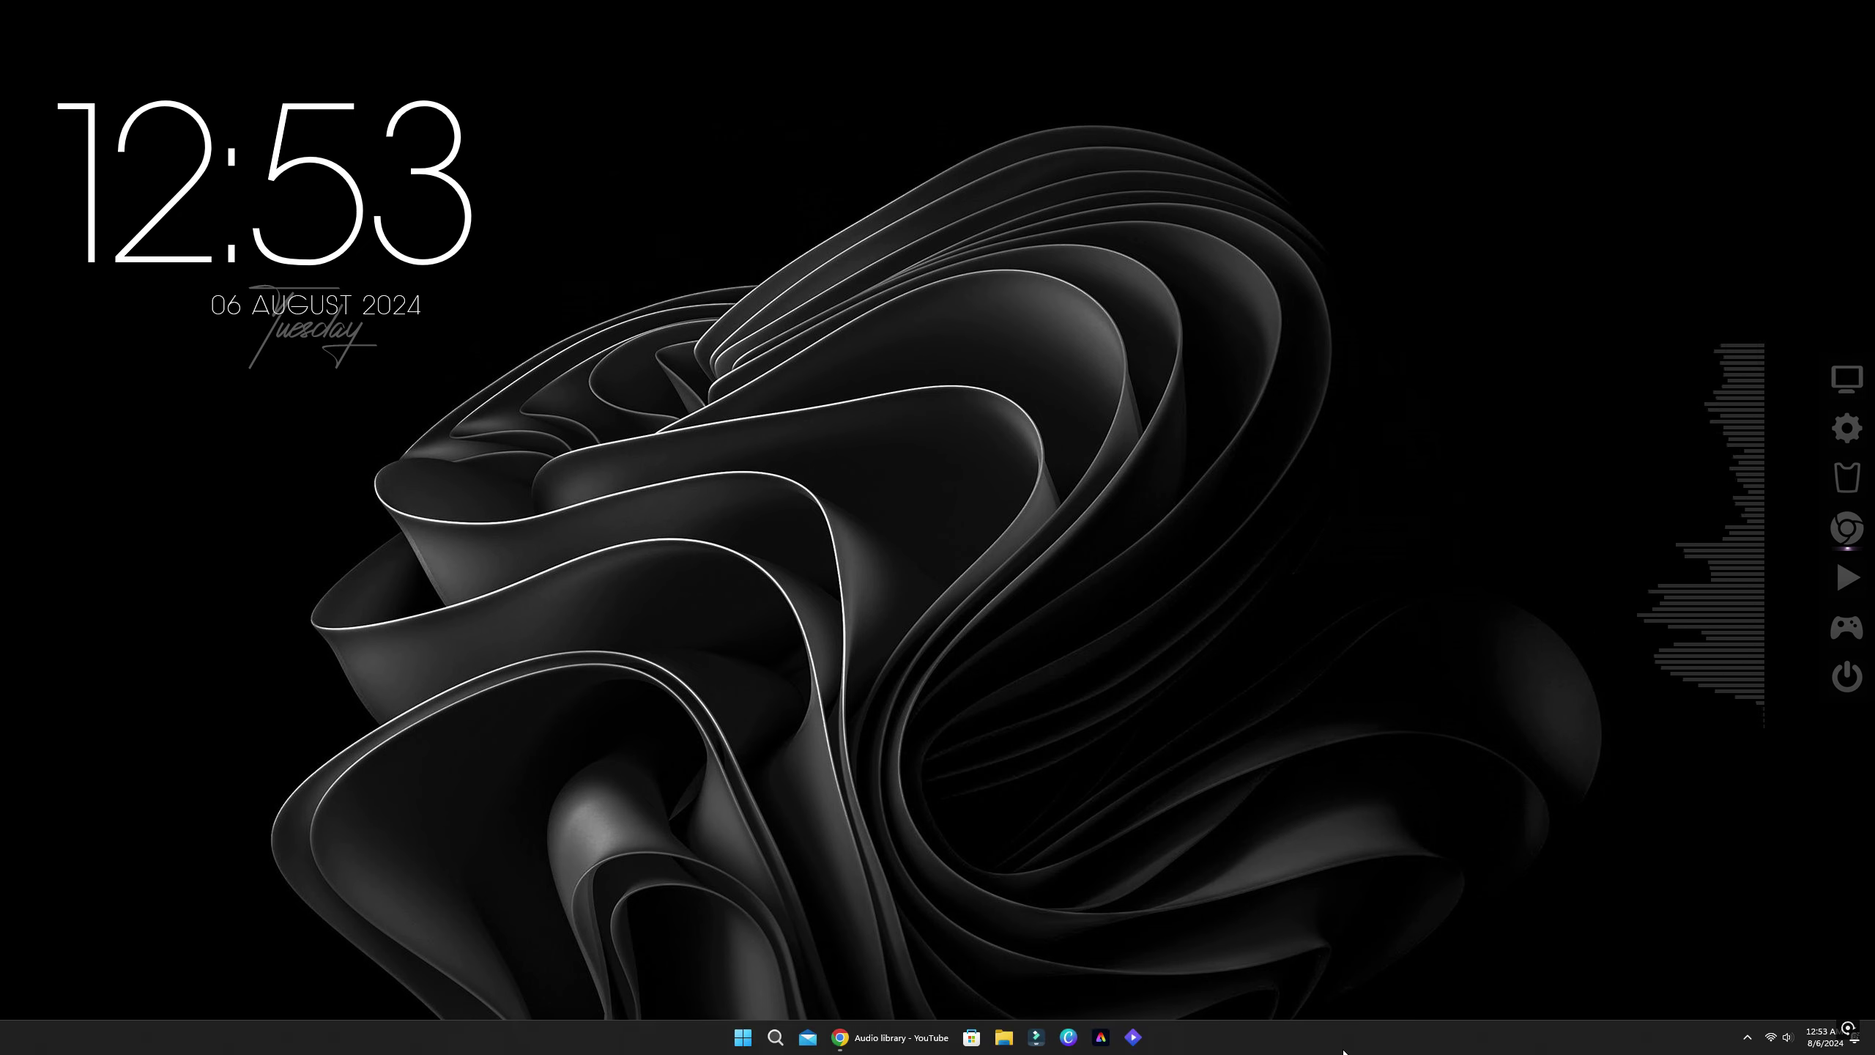